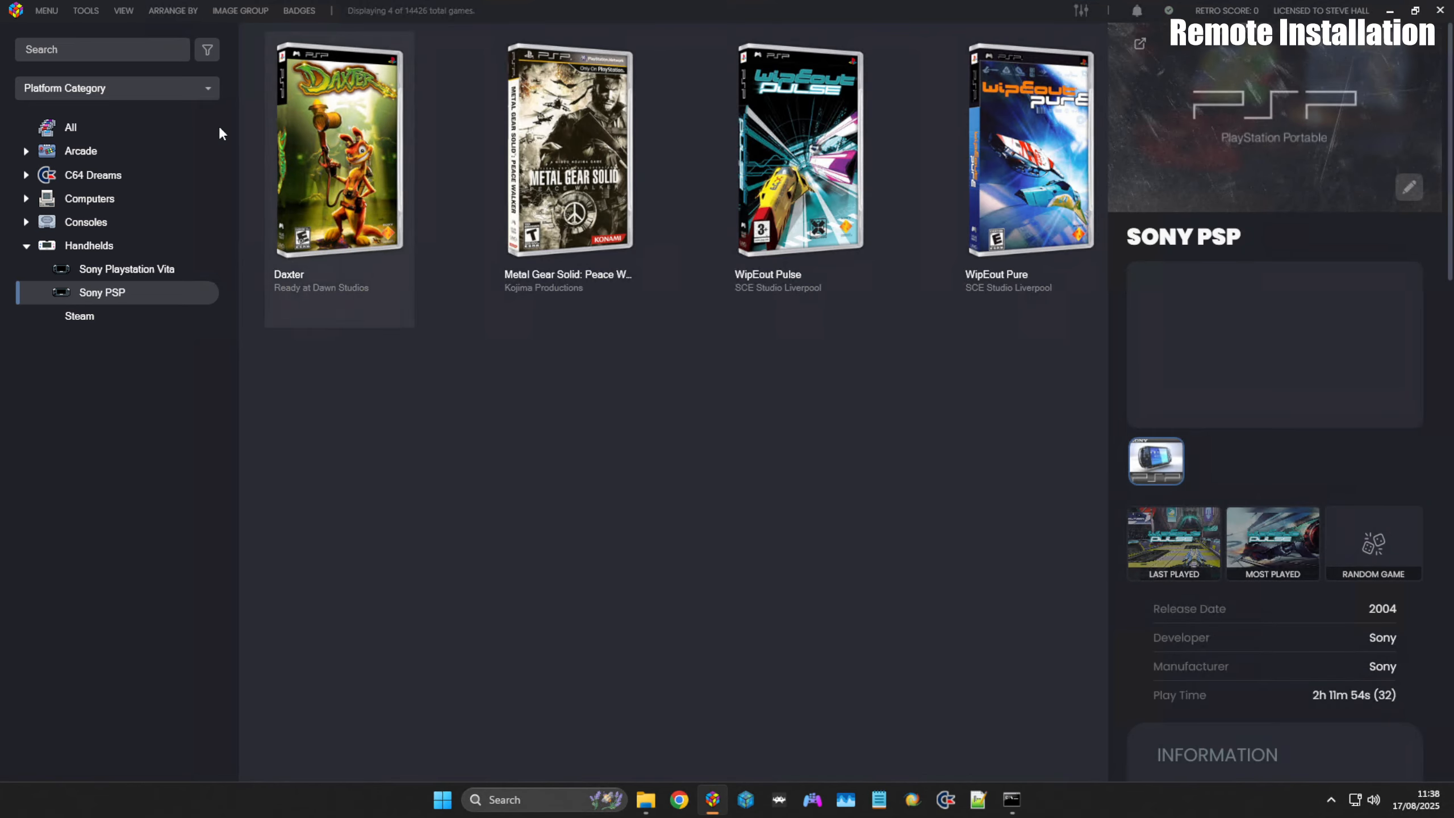
# - Review the Video Playback and Automated Imports settings in the LaunchBox options and close the options dialog
pyautogui.click(91, 10)
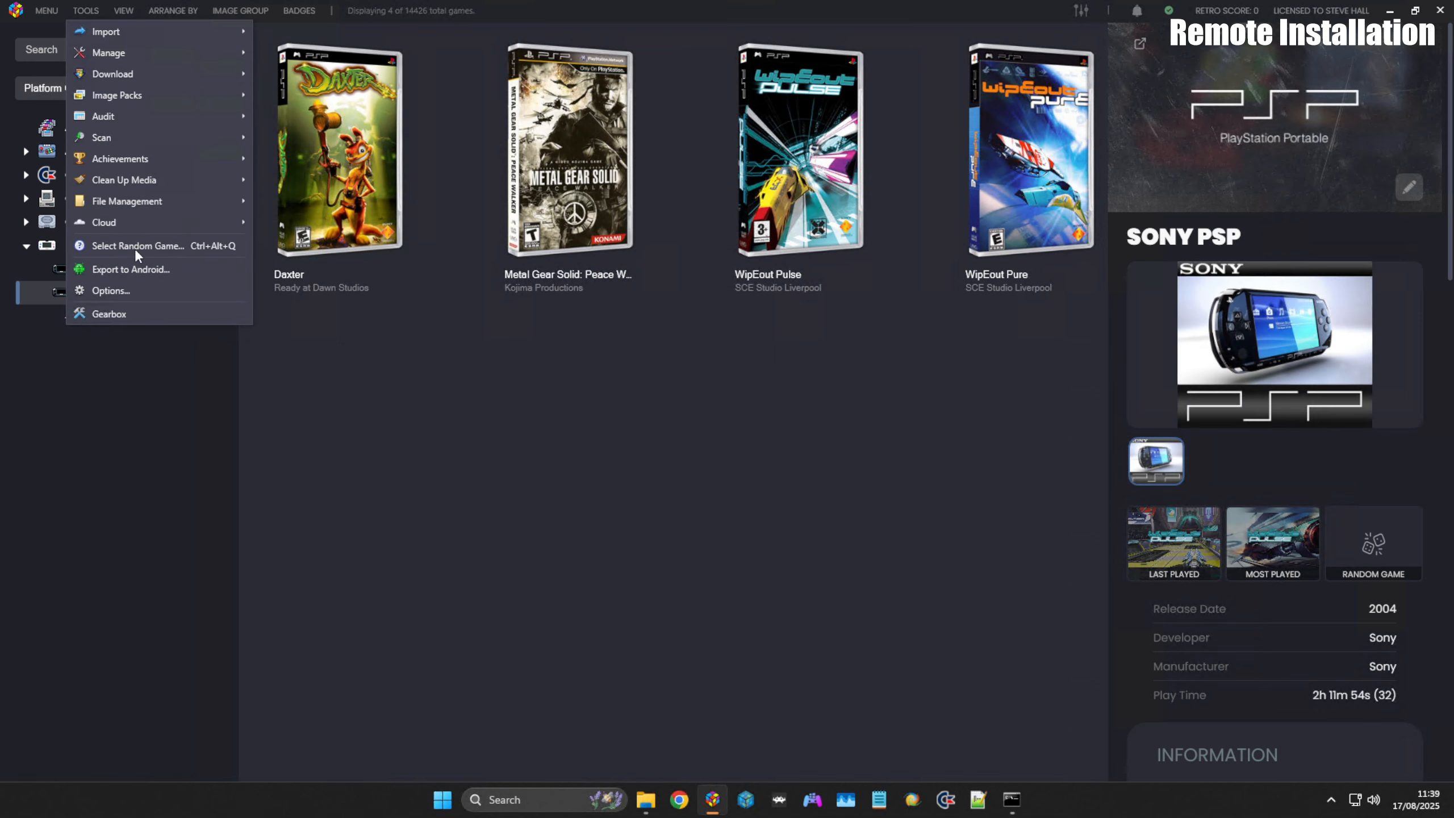
pyautogui.click(134, 290)
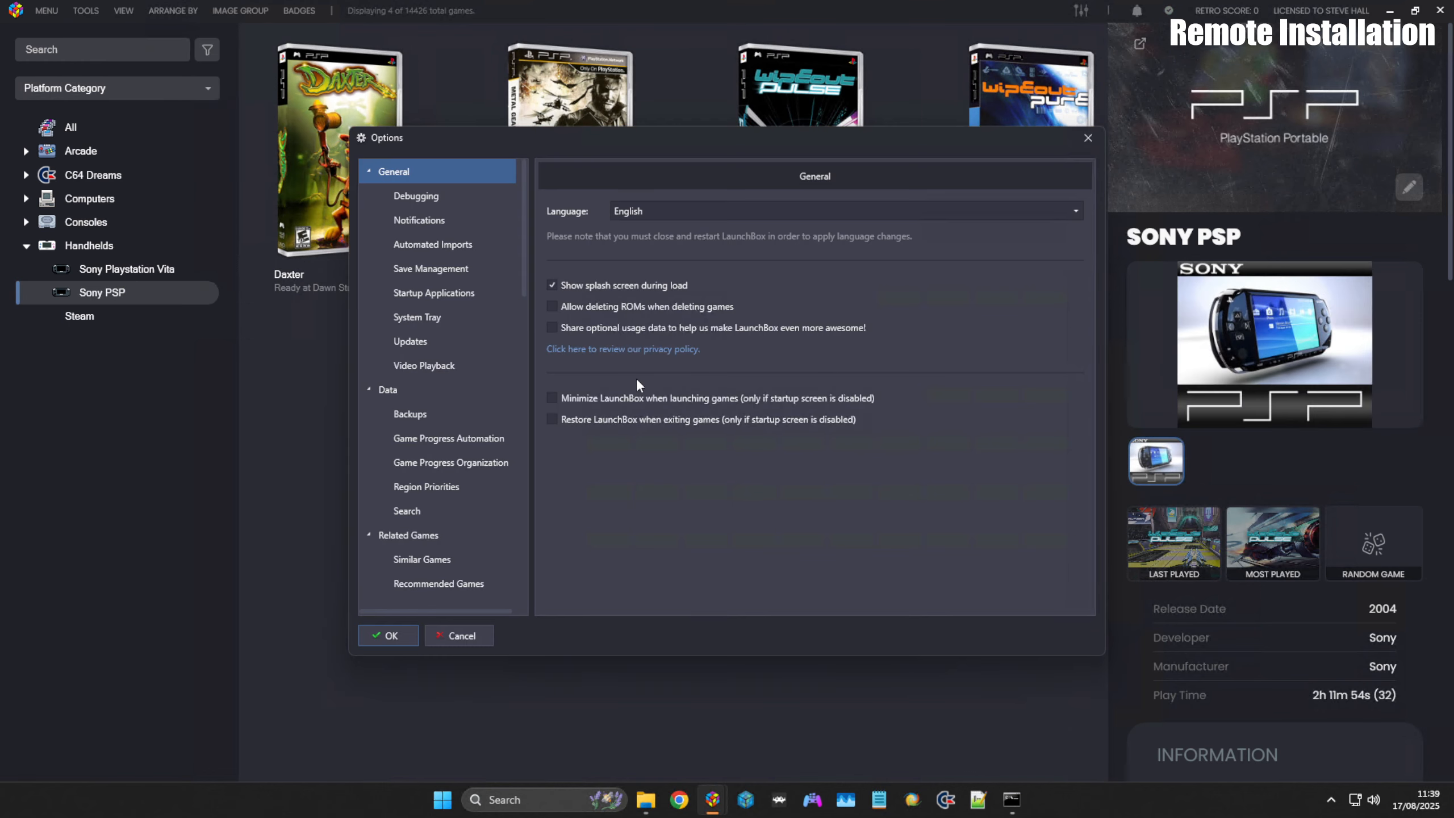
pyautogui.click(430, 365)
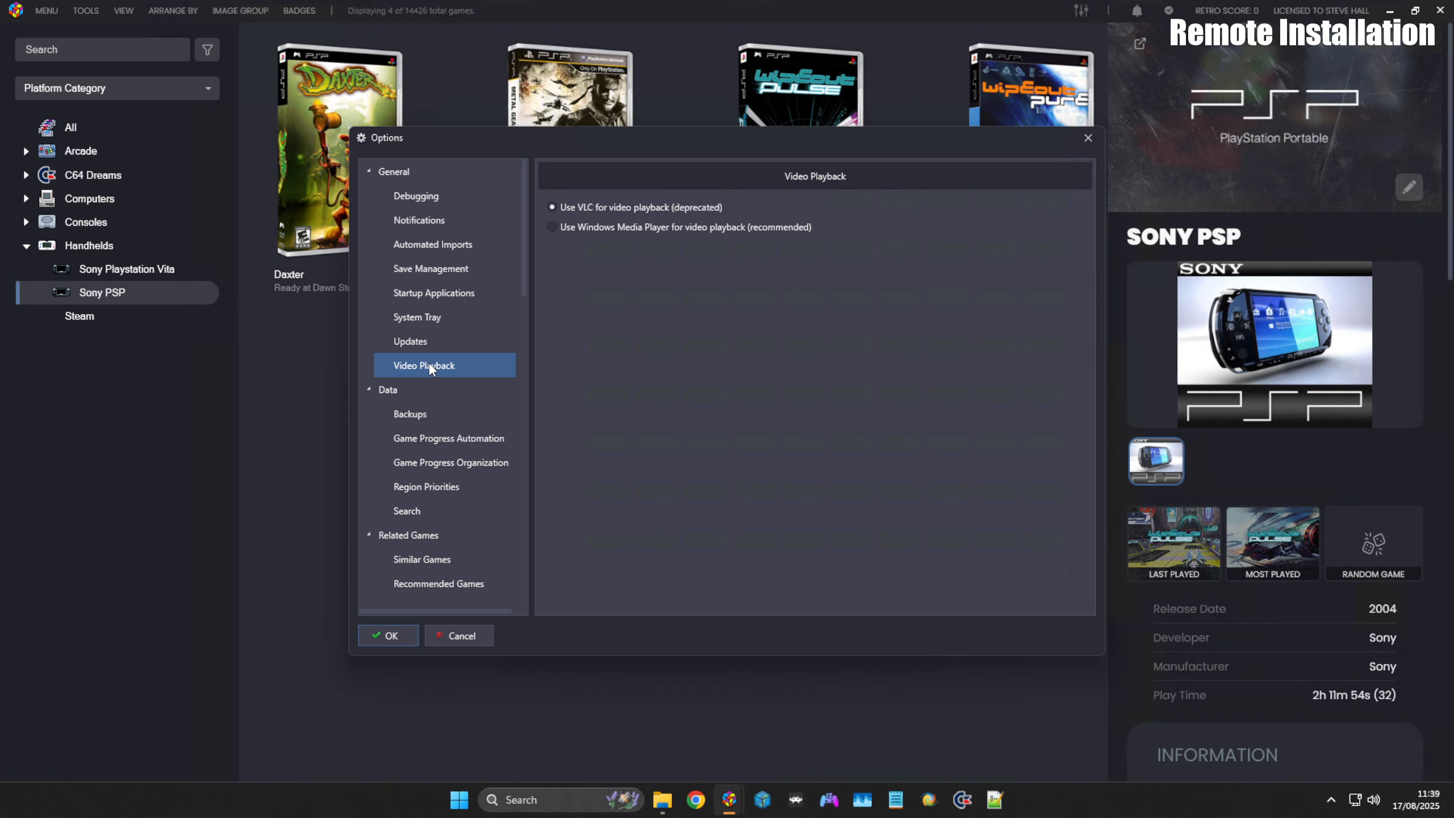
pyautogui.moveTo(741, 139); pyautogui.dragTo(736, 113)
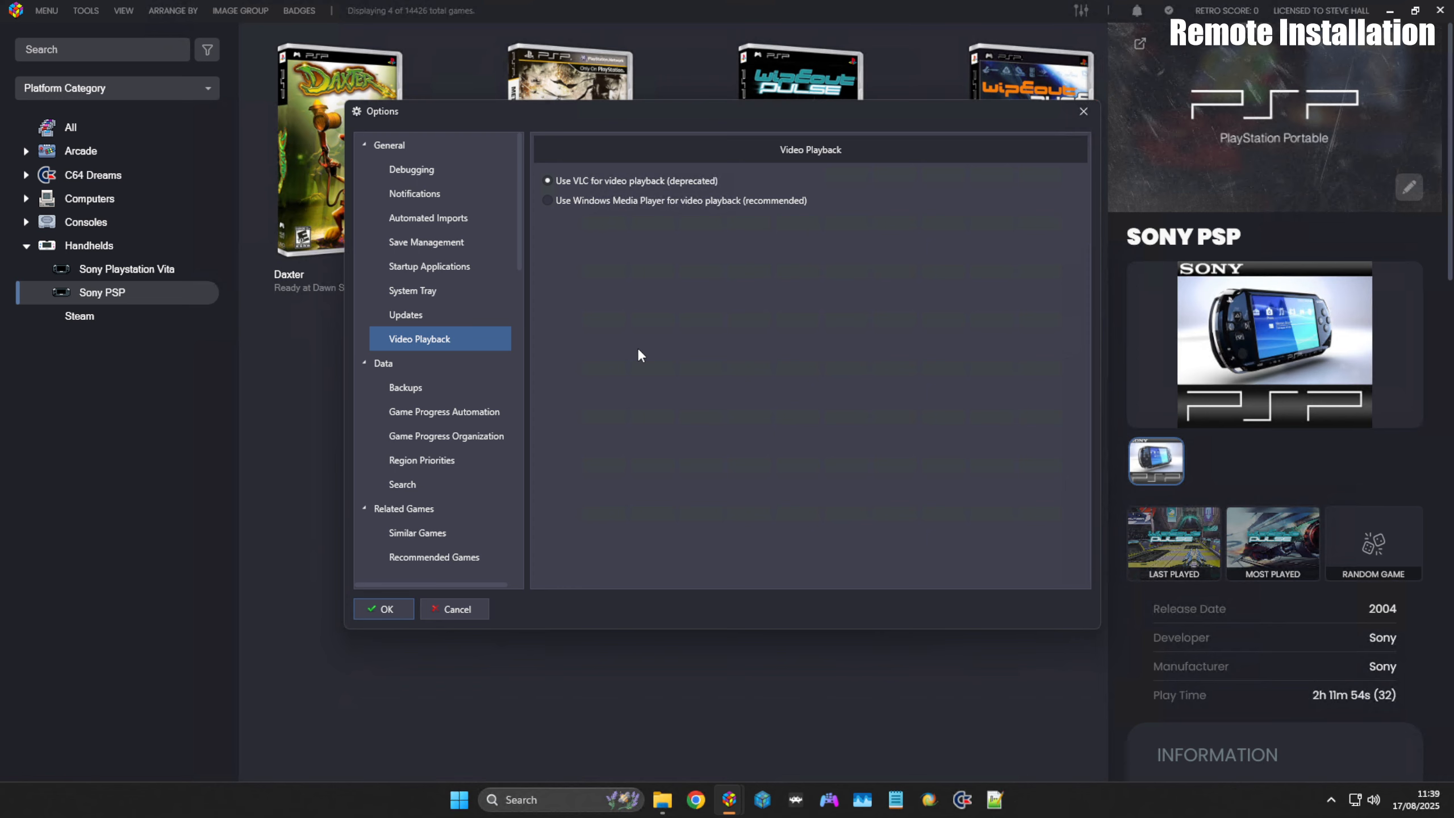
pyautogui.click(448, 219)
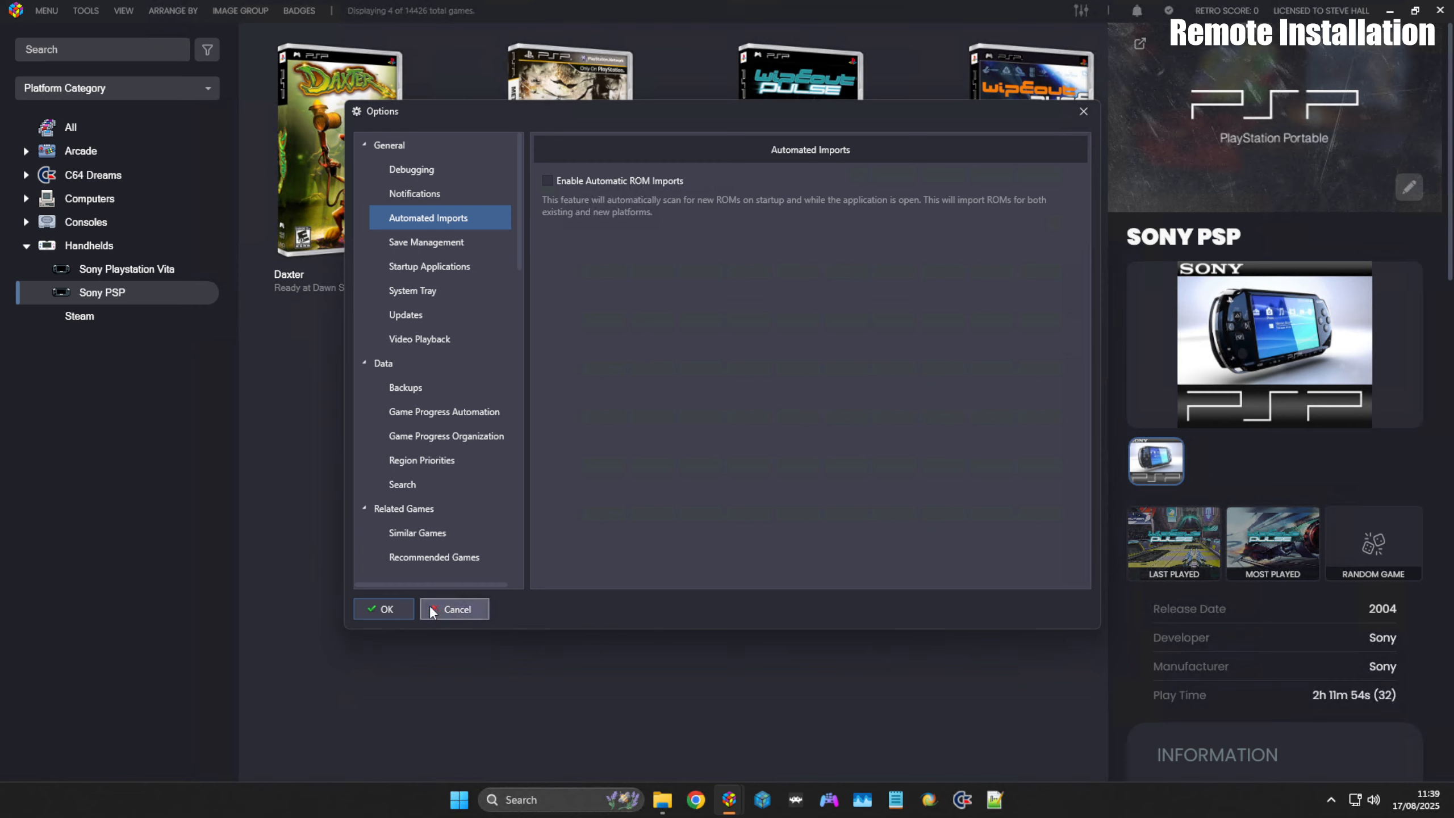
pyautogui.click(382, 609)
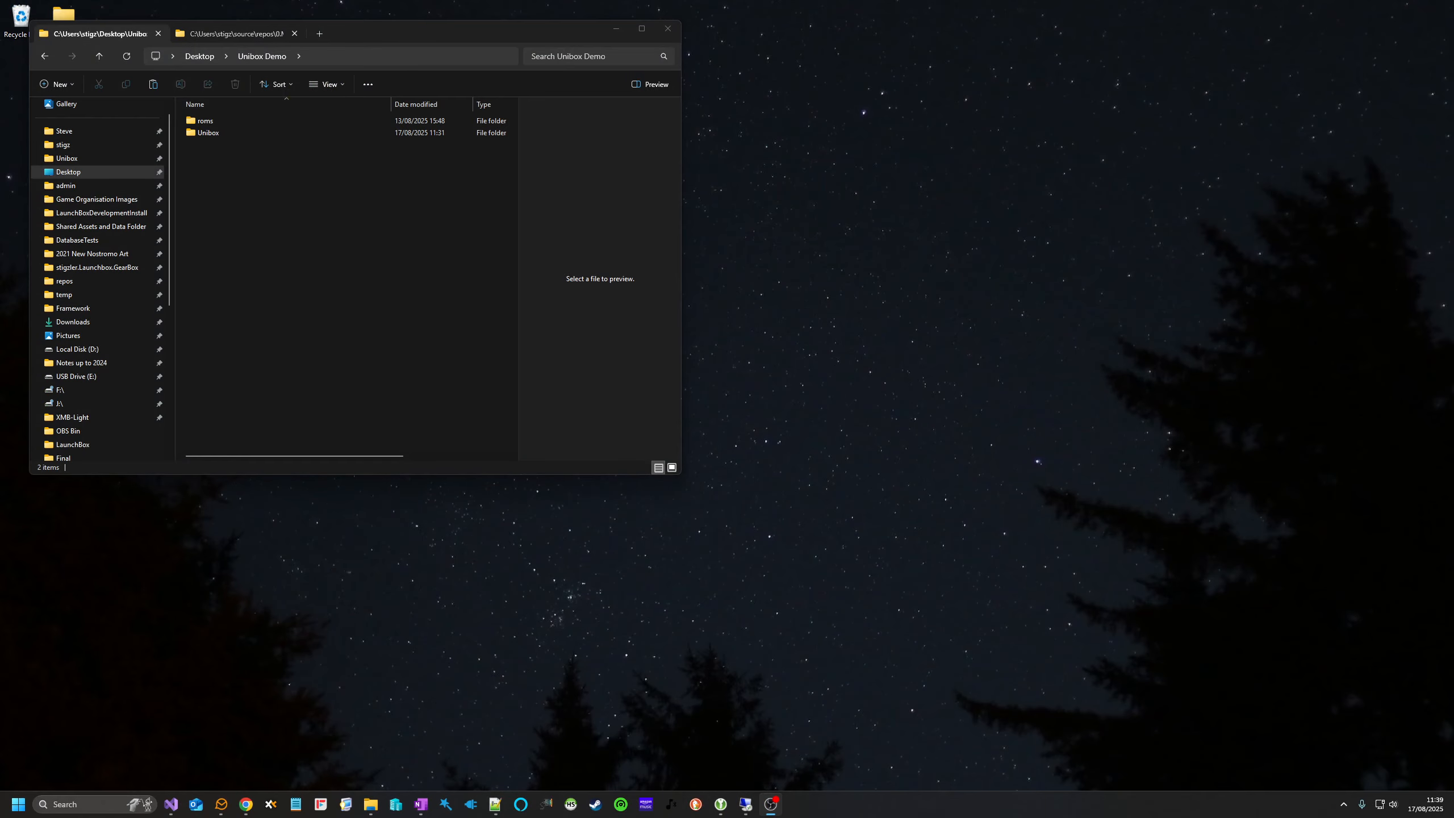
# - Launch Unibox.exe from the Unibox folder inside Unibox Demo and move its window to the desktop's upper-left area
pyautogui.doubleClick(208, 132)
pyautogui.doubleClick(216, 311)
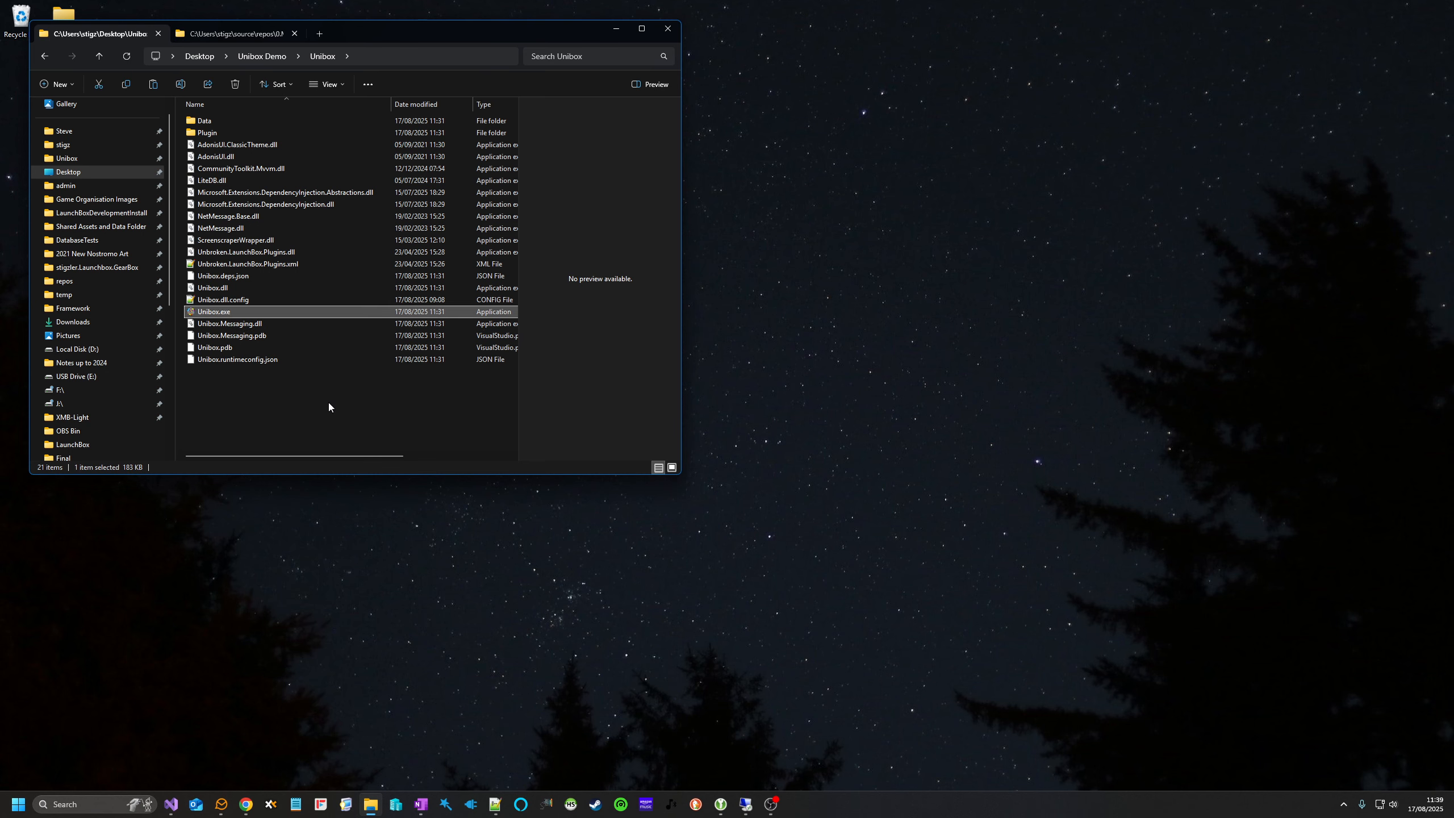
pyautogui.moveTo(759, 190); pyautogui.dragTo(365, 27)
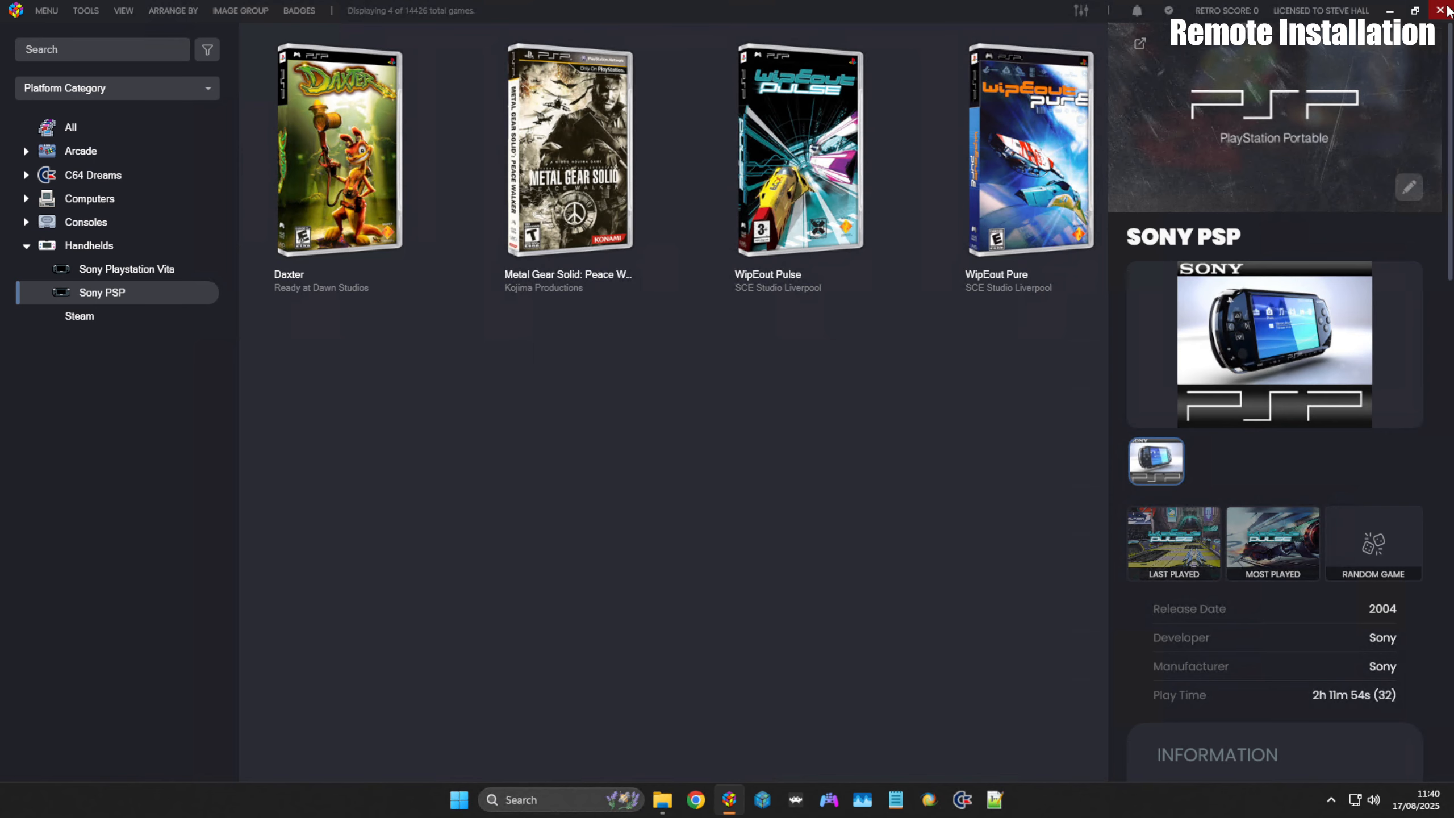
# - Close LaunchBox on the remote machine and open the Games SSD (D:) drive in File Explorer
pyautogui.click(1440, 11)
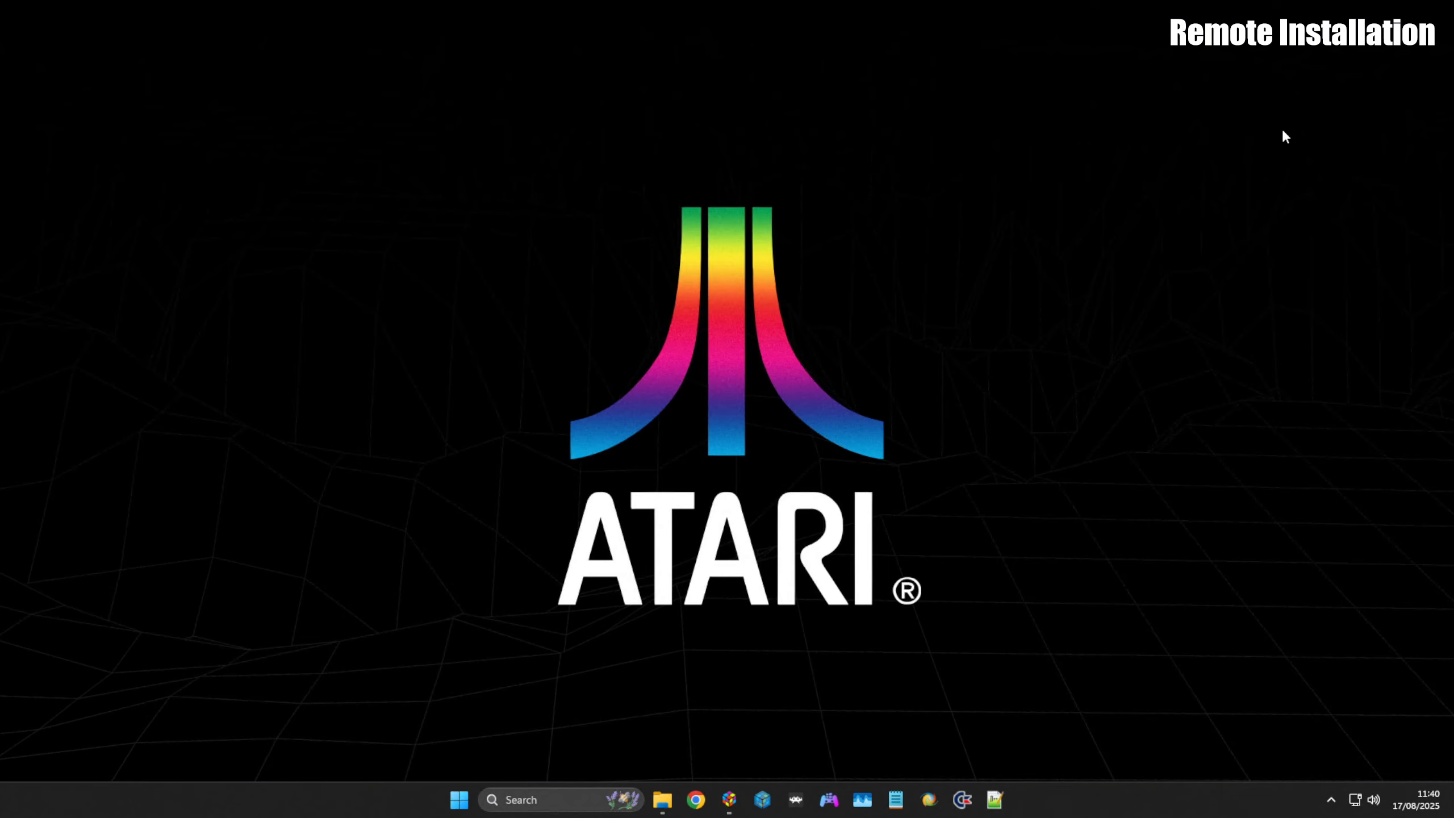
pyautogui.click(669, 803)
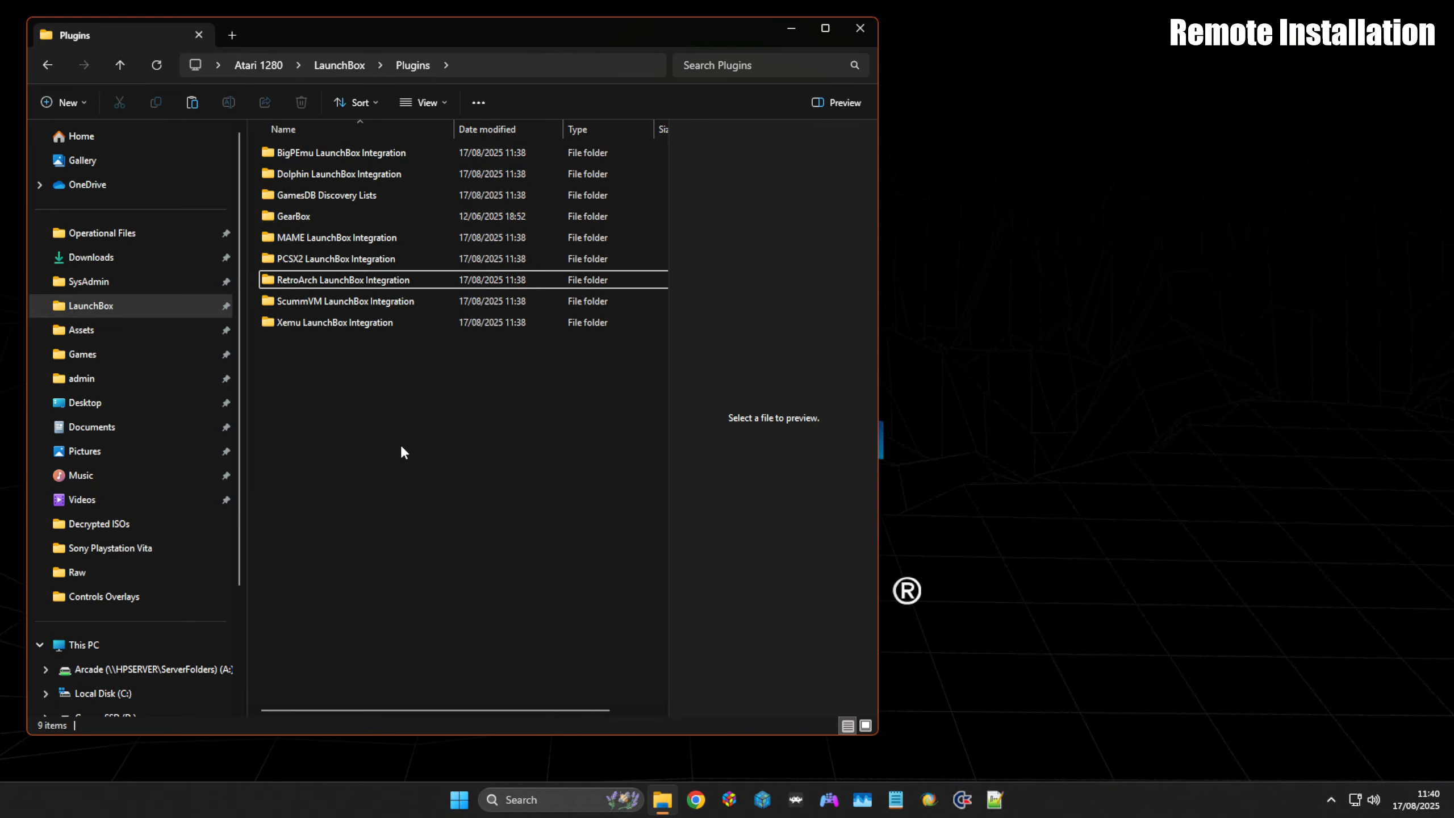
pyautogui.scroll(-2, 123, 633)
pyautogui.click(104, 566)
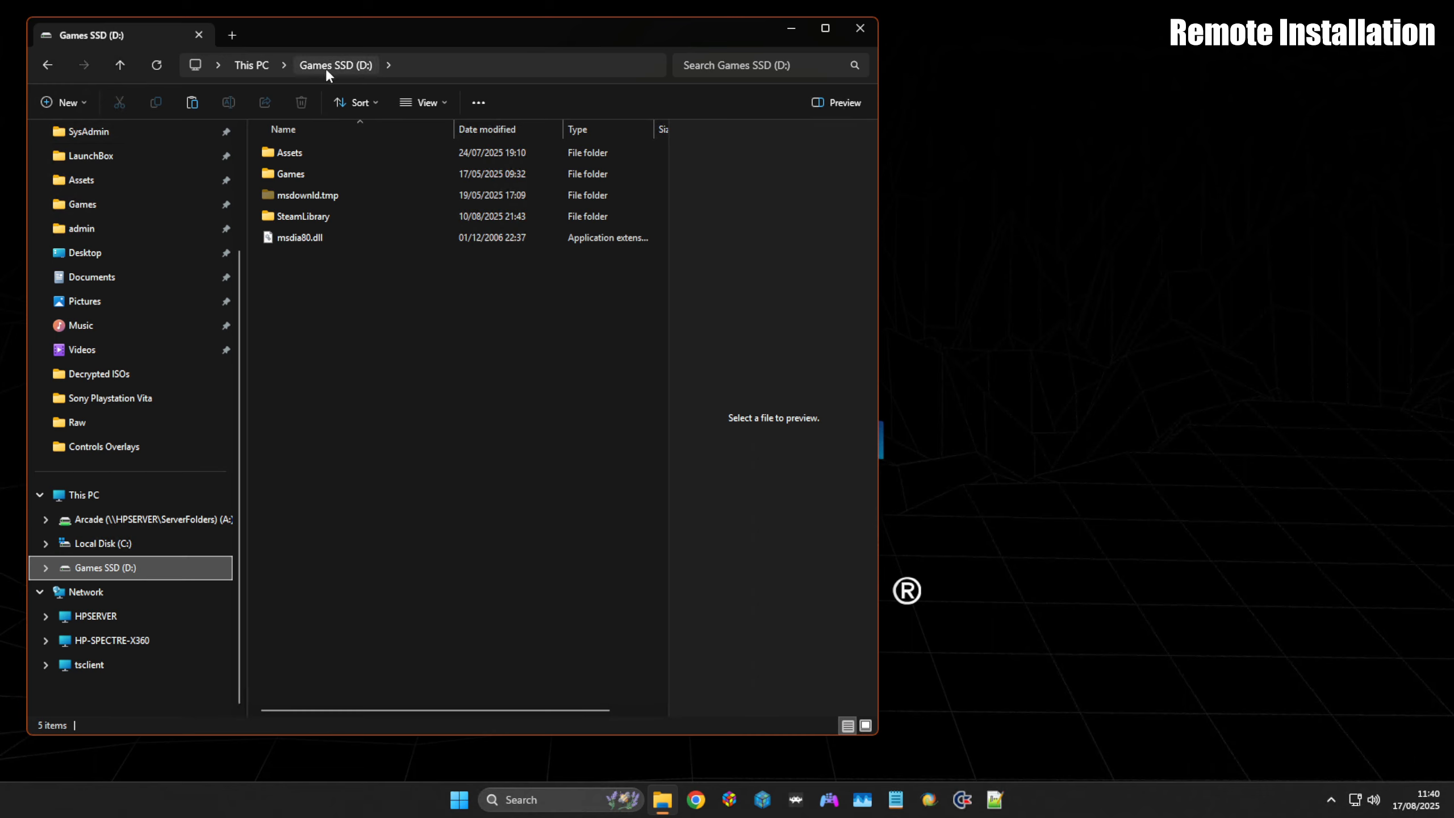
# - Look through the Assets and Games folders on the D: drive and minimize the File Explorer window
pyautogui.doubleClick(321, 152)
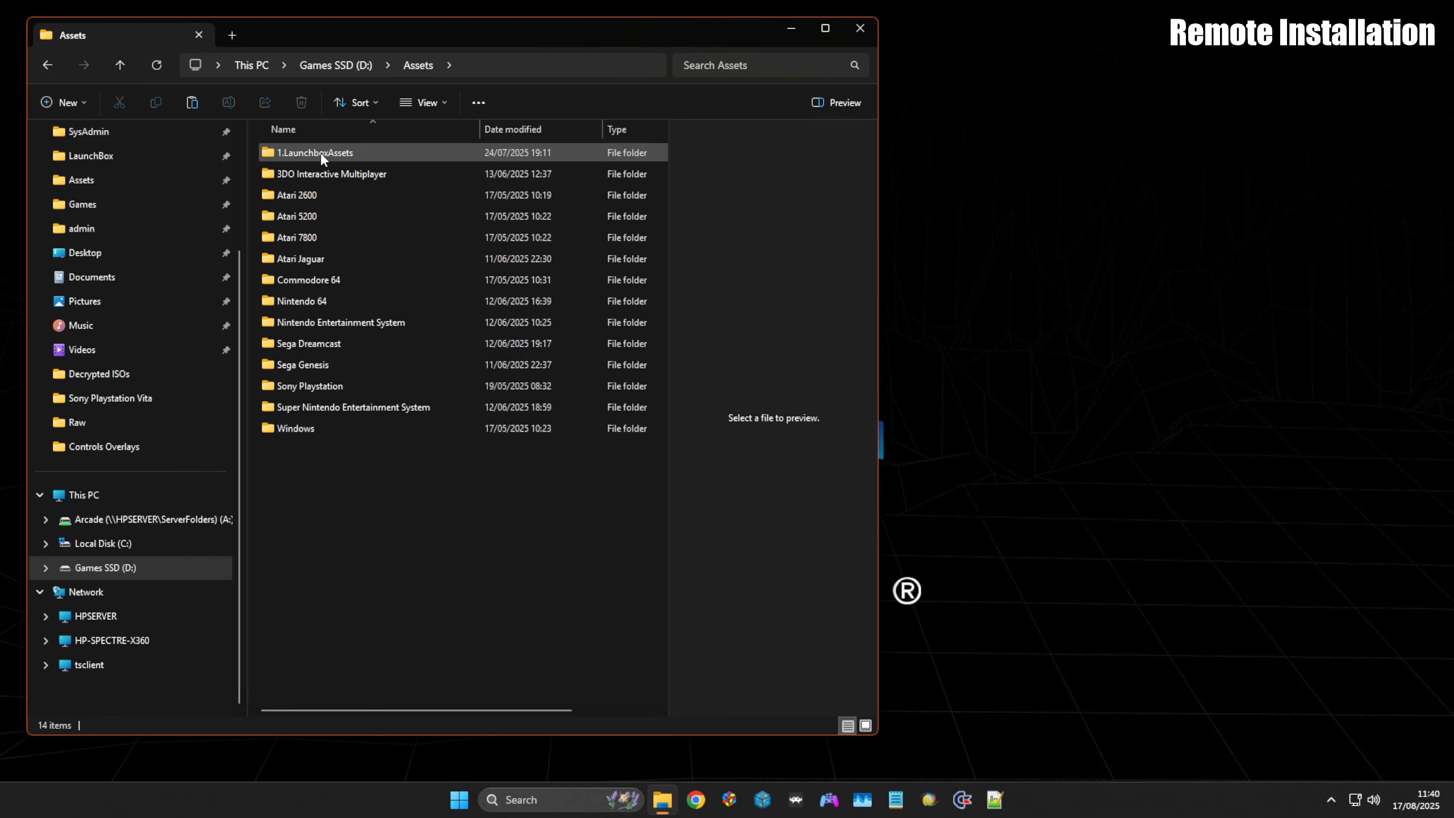
pyautogui.hotkey('alt', 'Left')
pyautogui.doubleClick(313, 173)
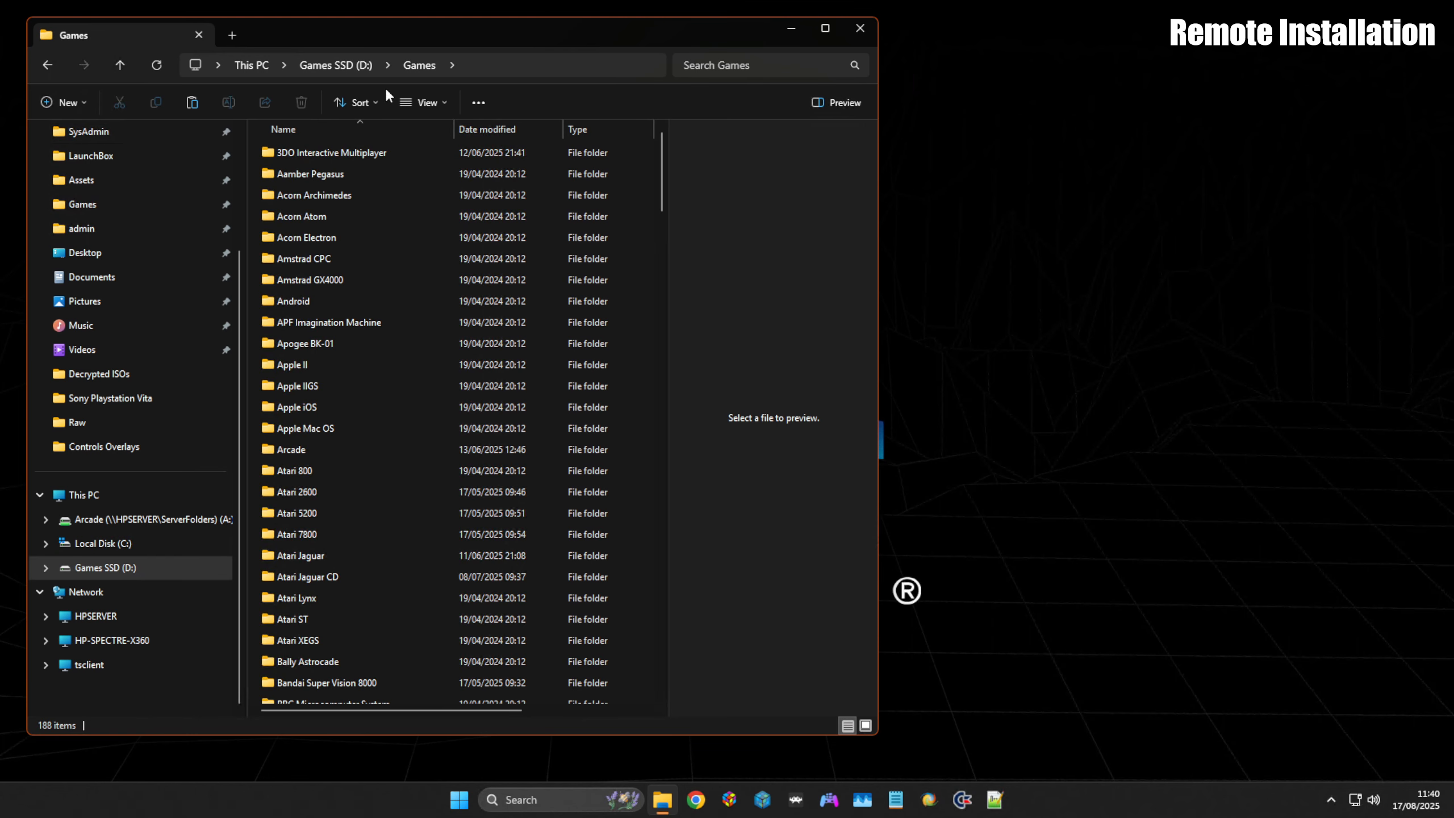
pyautogui.click(362, 63)
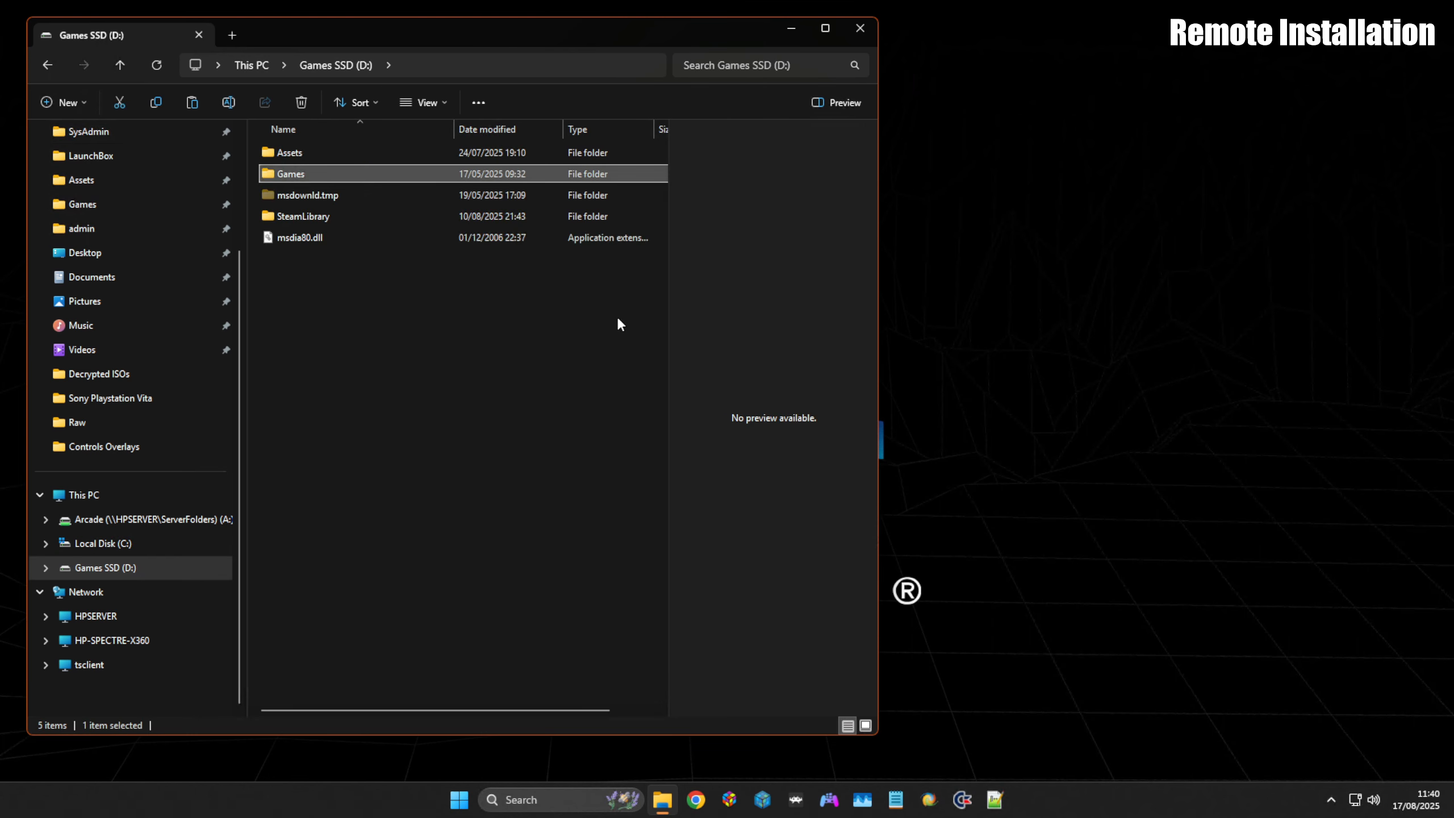
pyautogui.click(791, 32)
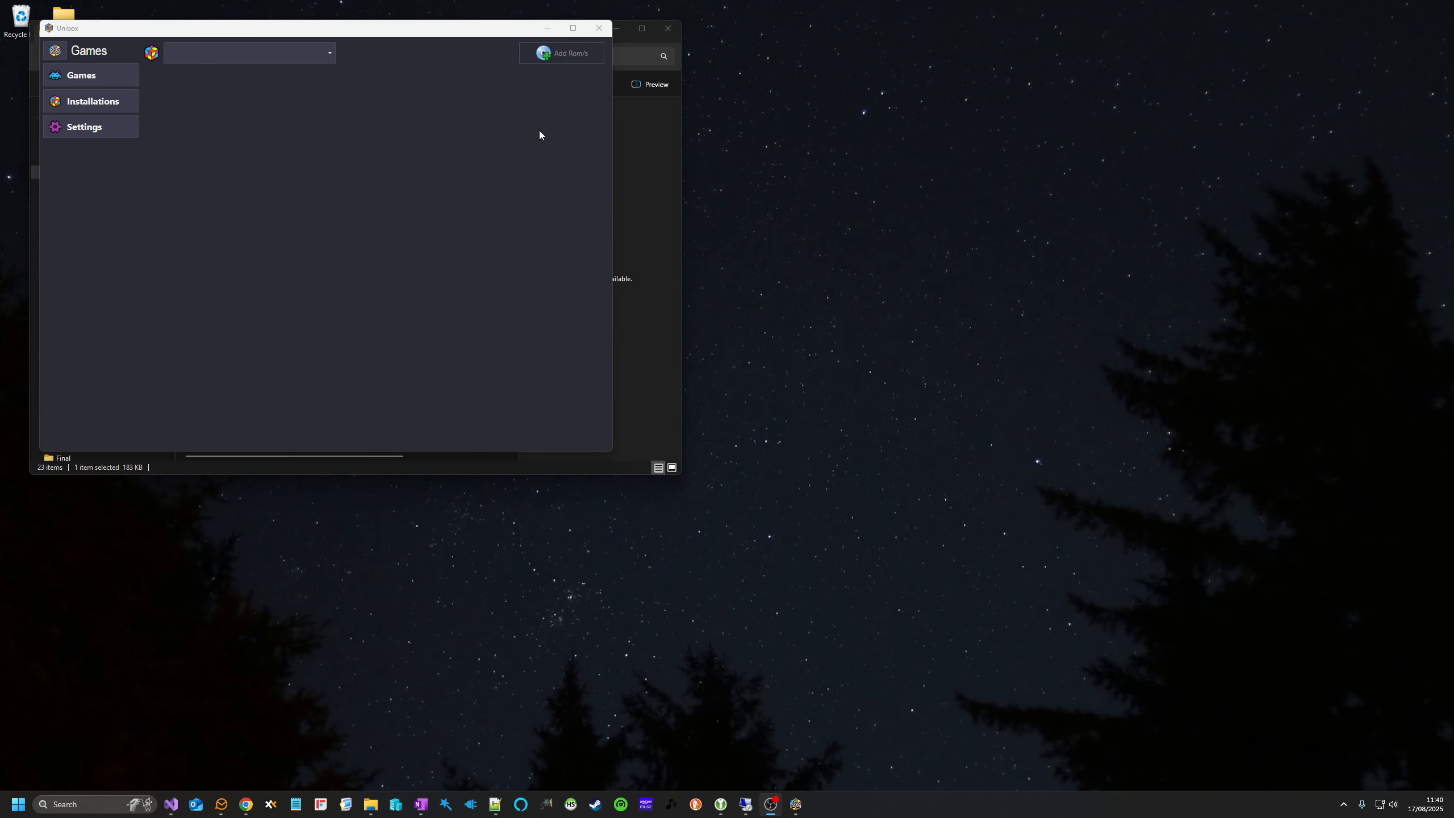
# - Enter the Screenscraper account username and password in the Unibox connection settings
pyautogui.moveTo(271, 29); pyautogui.dragTo(264, 21)
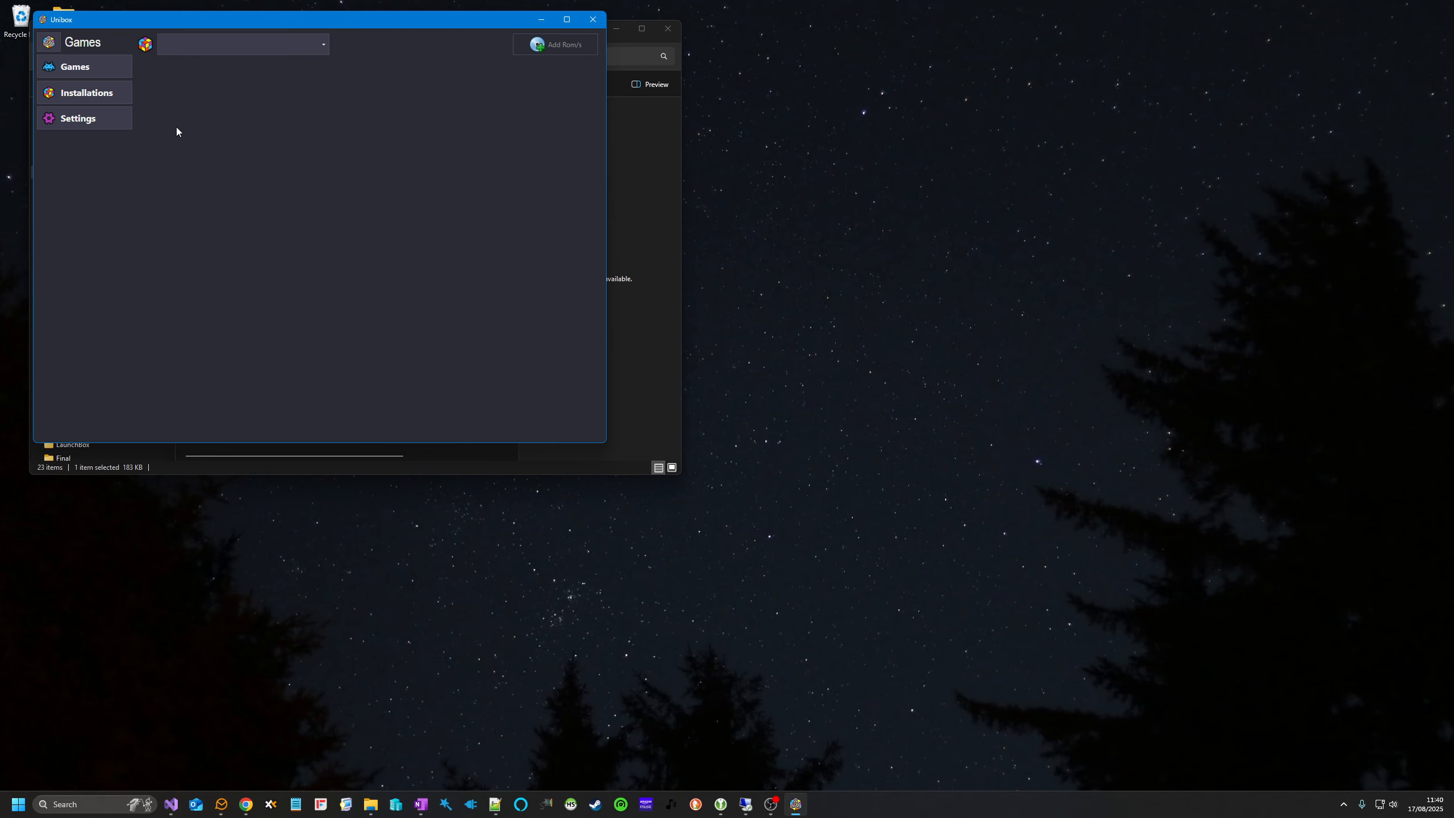
pyautogui.click(71, 124)
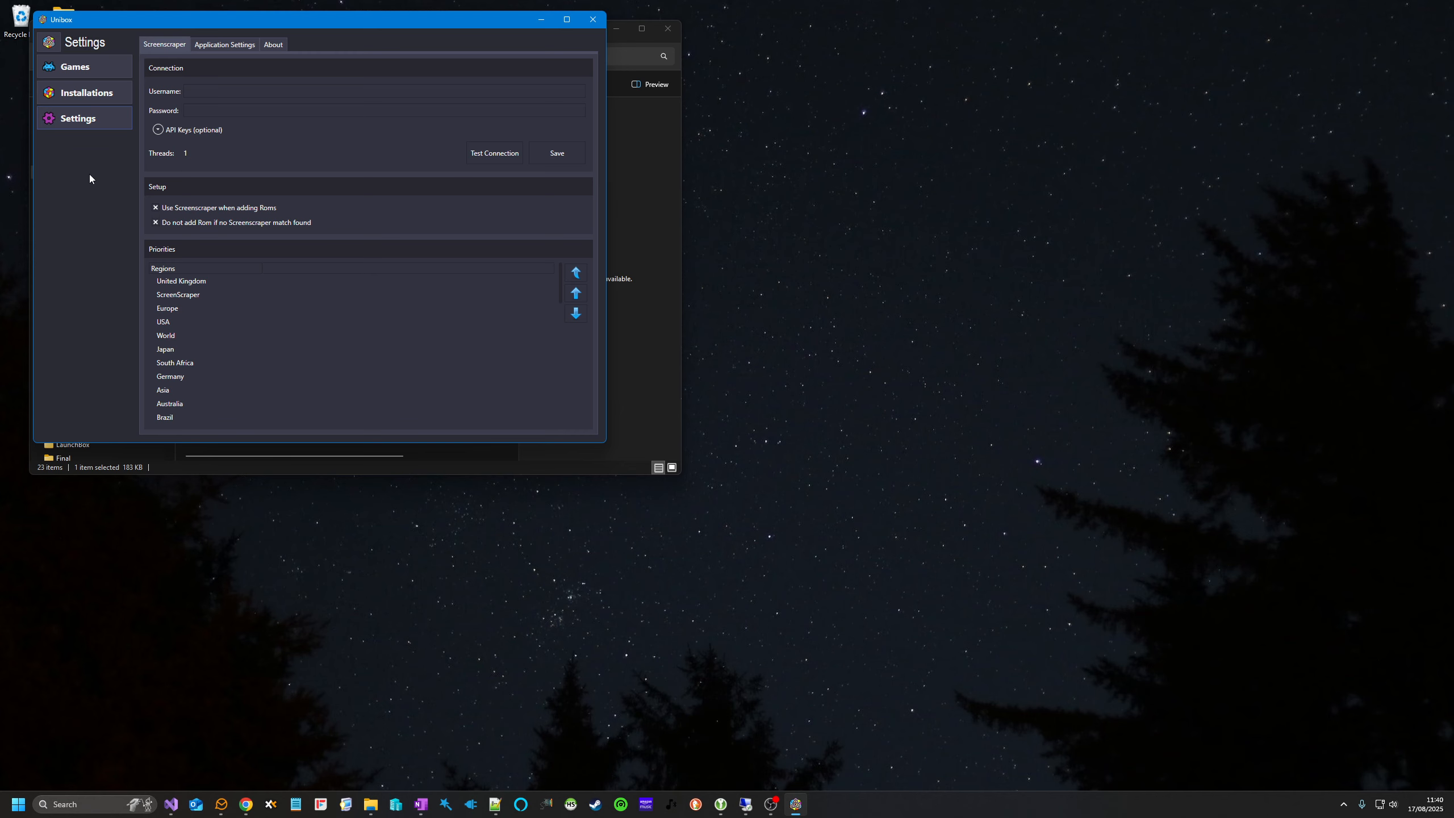
pyautogui.click(193, 89)
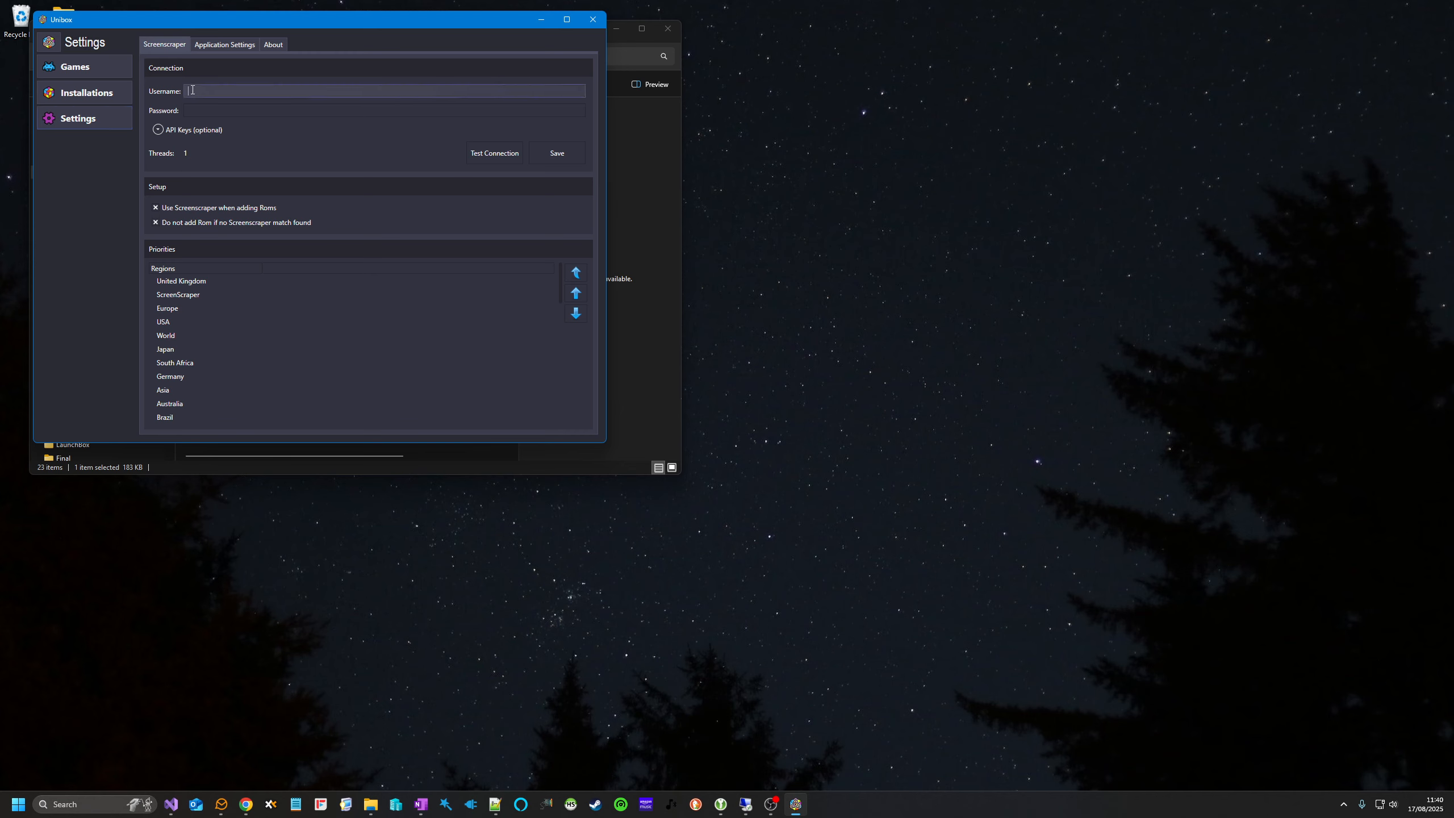
pyautogui.write('stigzler')
pyautogui.press('Tab')
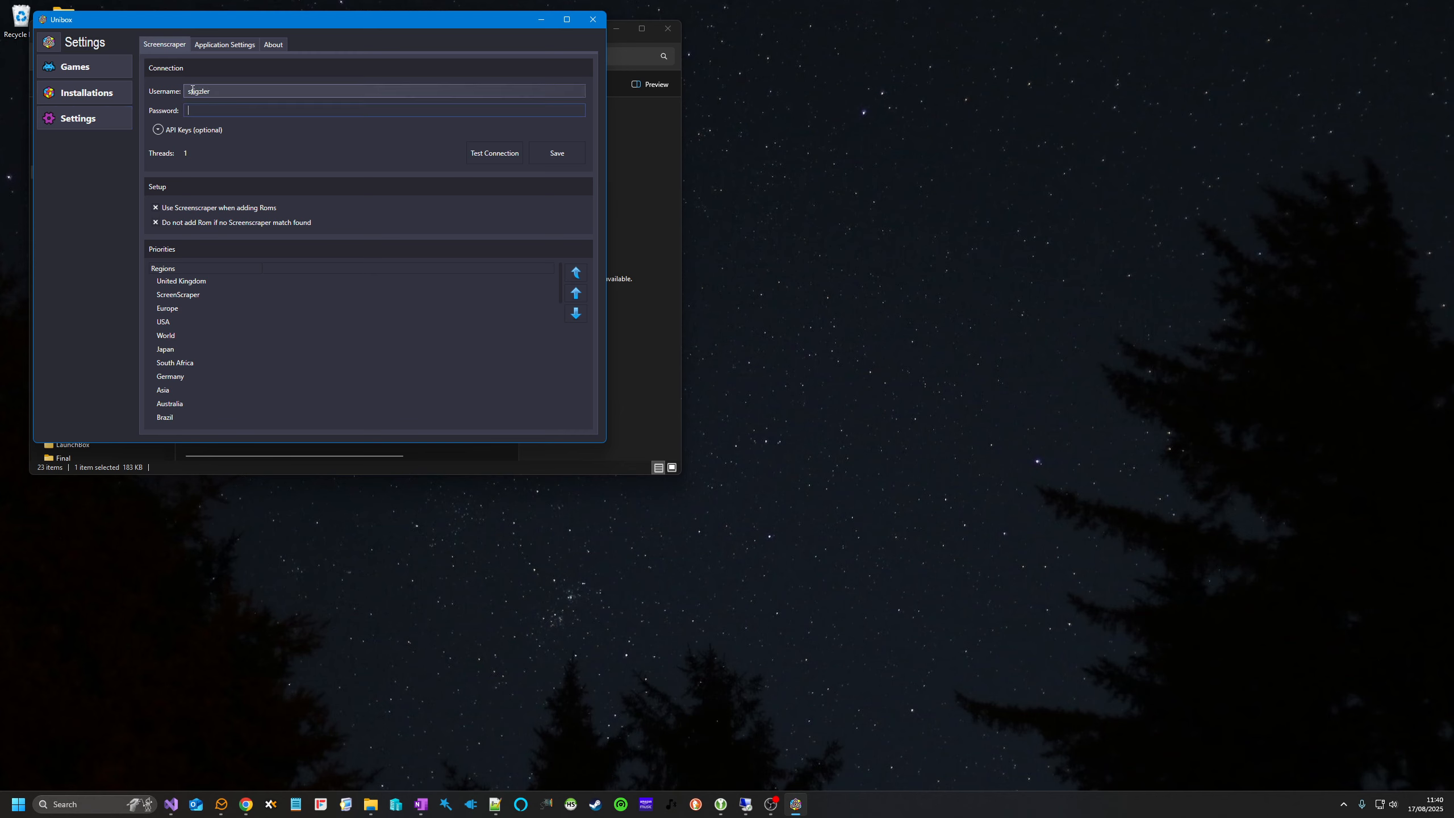
pyautogui.press('BackSpace')
pyautogui.press('BackSpace')
pyautogui.write('••••••••••')
pyautogui.press('Tab')
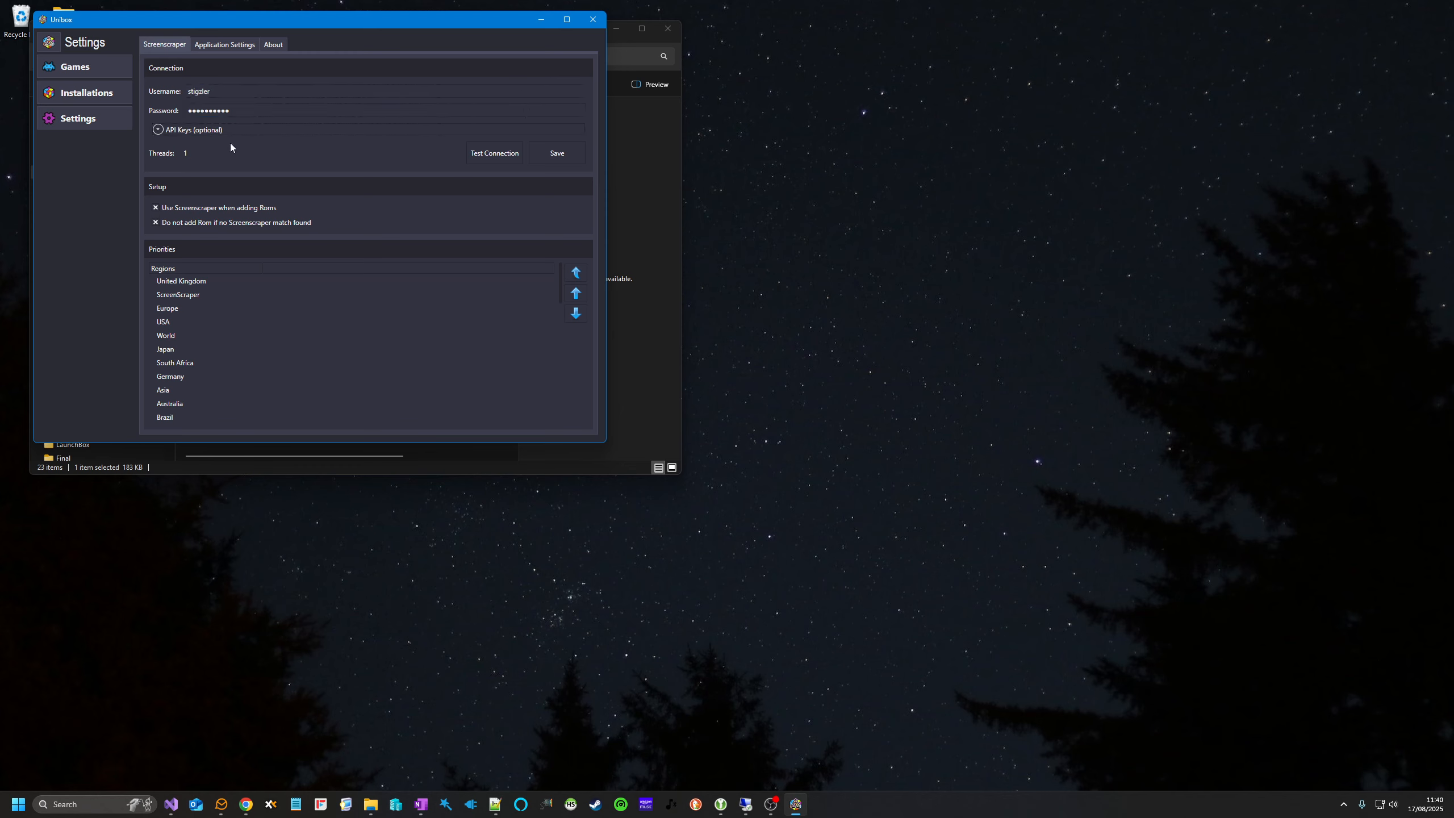
# - Test the Screenscraper connection, dismiss the message, and select United Kingdom in the region priorities
pyautogui.click(495, 153)
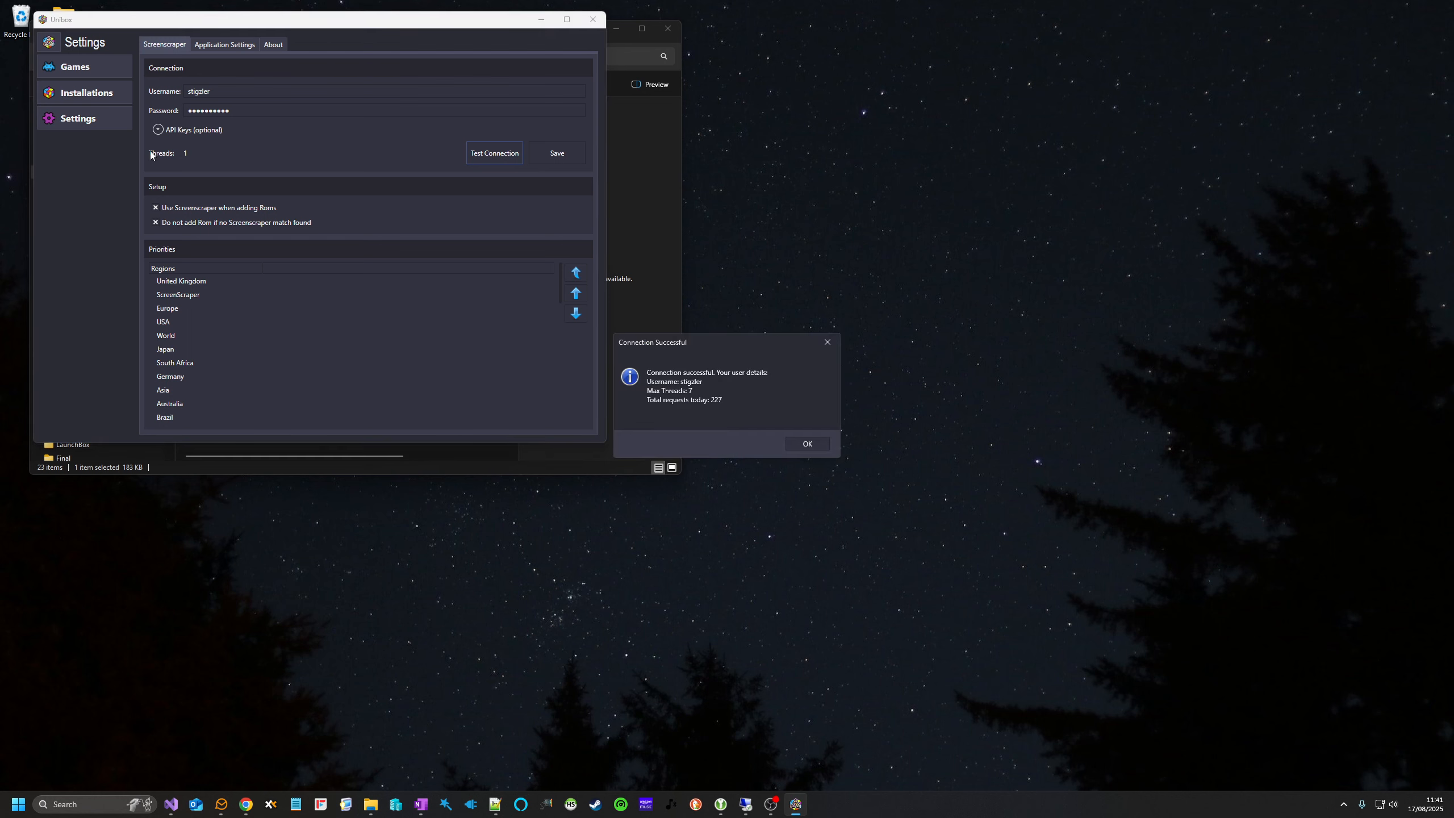
pyautogui.press('Return')
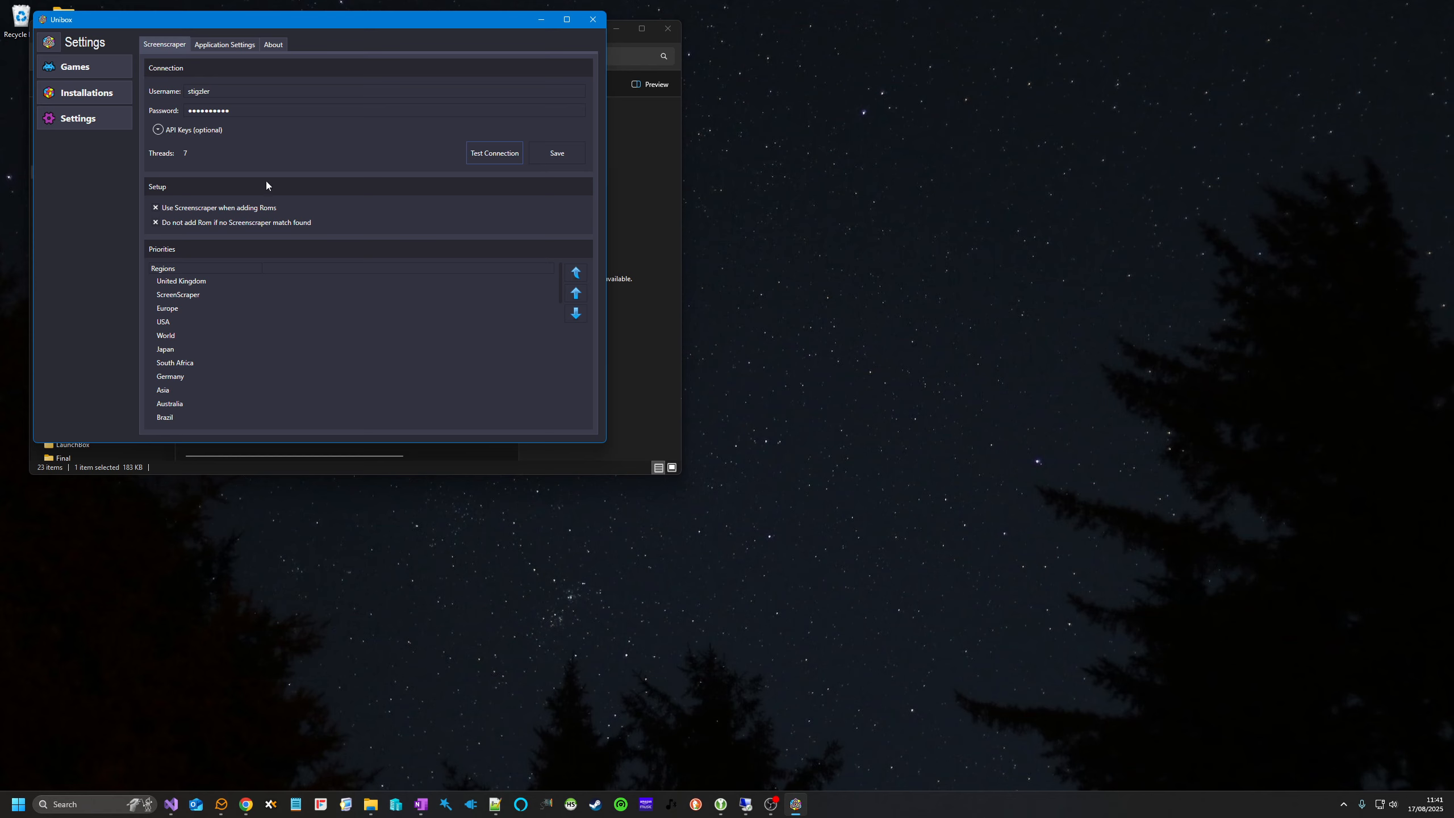
pyautogui.click(186, 280)
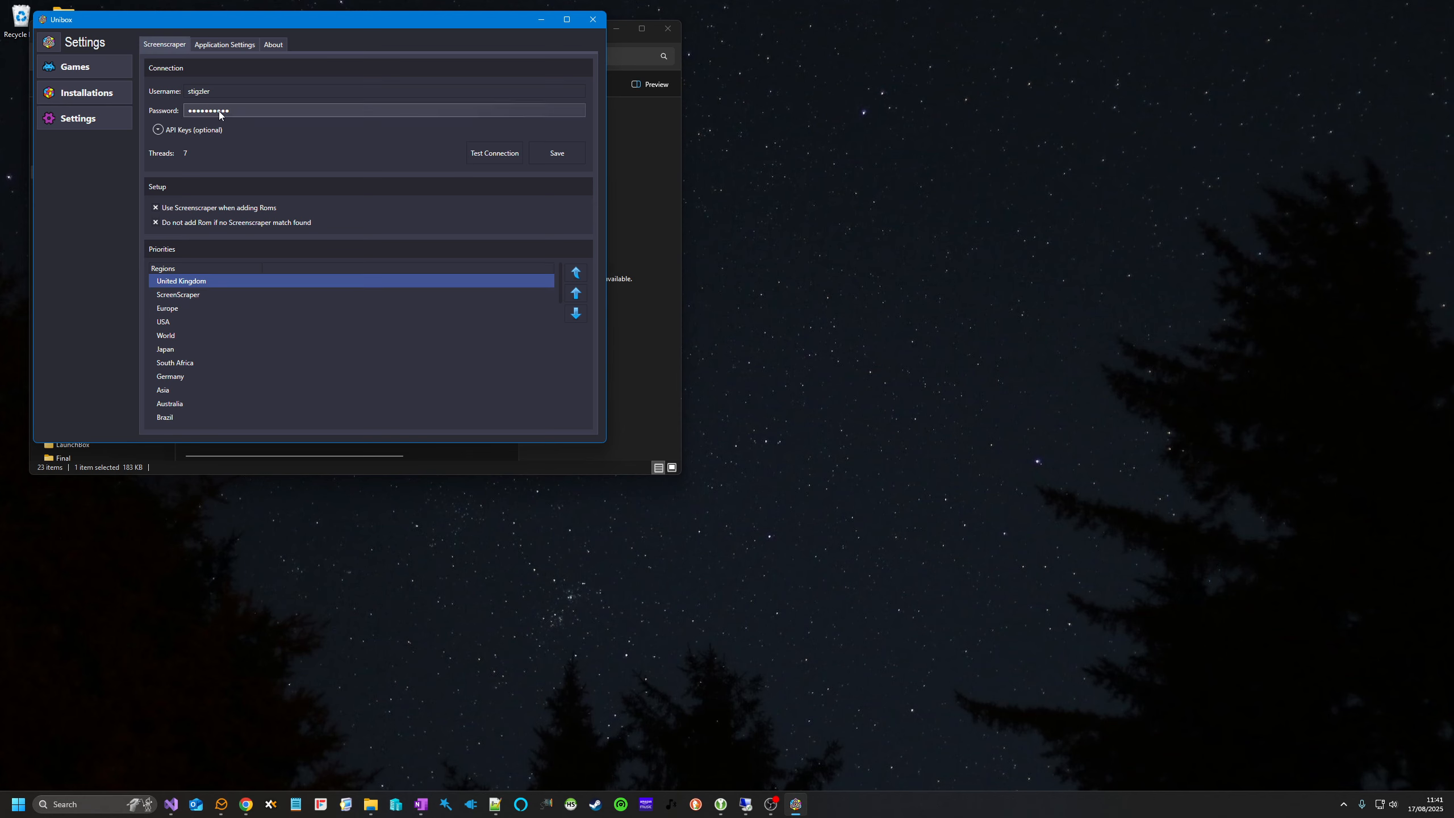
# - Review the plugin integration options in the application settings, including Allow Offline Game Addition, and return to the Screenscraper settings
pyautogui.click(227, 46)
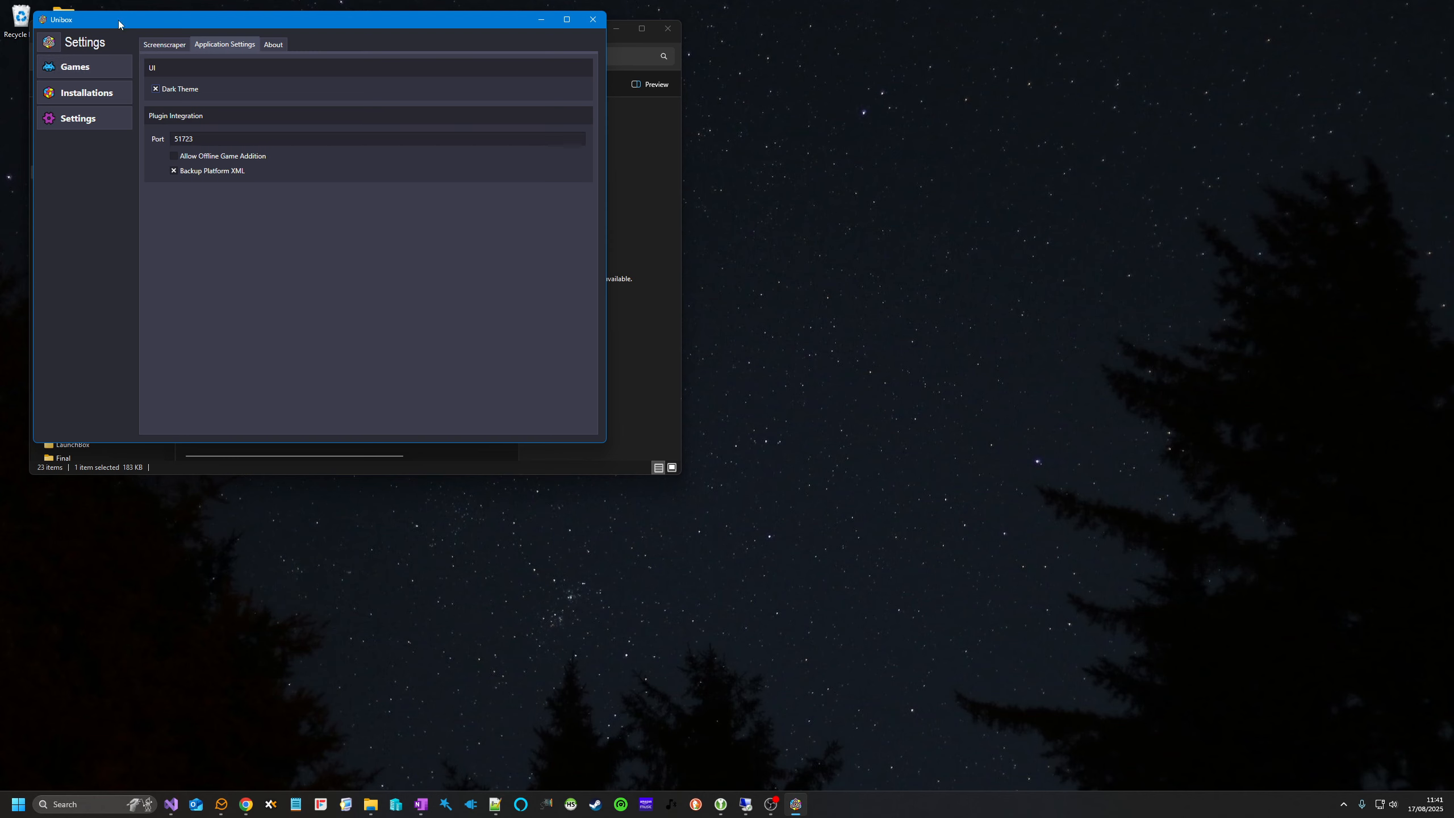
pyautogui.moveTo(118, 20); pyautogui.dragTo(115, 22)
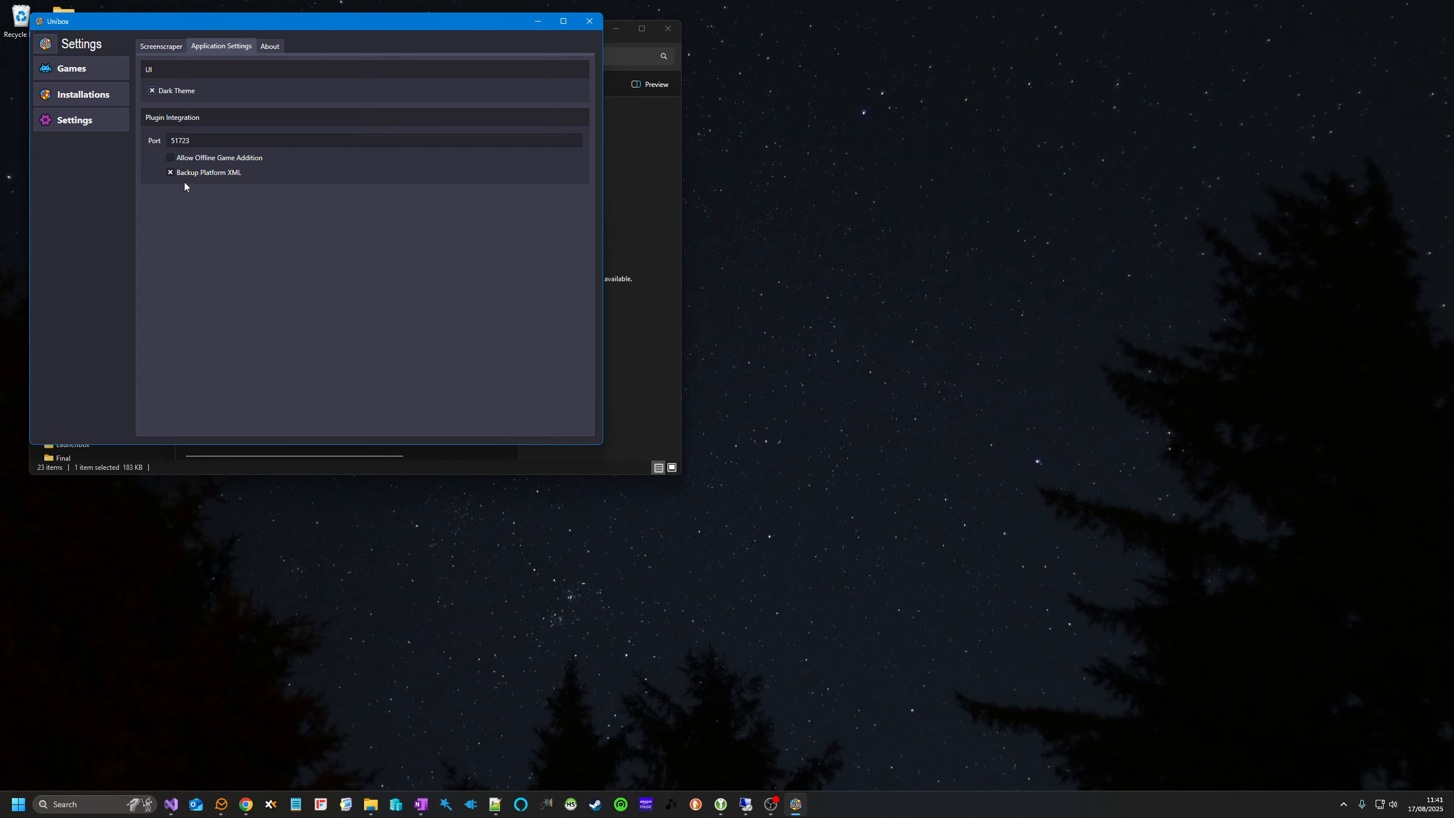
pyautogui.moveTo(192, 164)
pyautogui.click(218, 159)
pyautogui.click(171, 48)
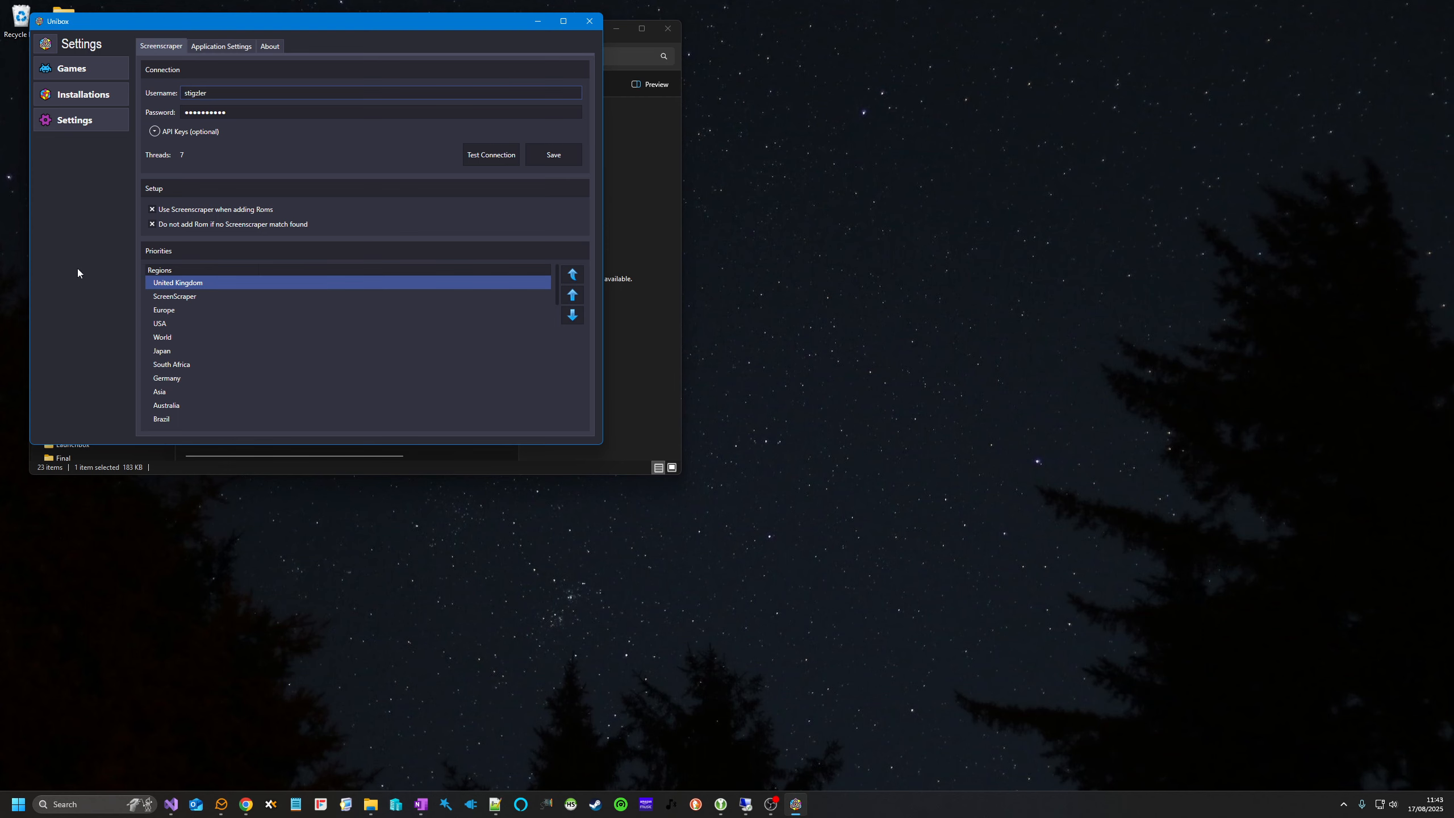
# - Open the Installations page in Unibox and reposition the window
pyautogui.click(82, 95)
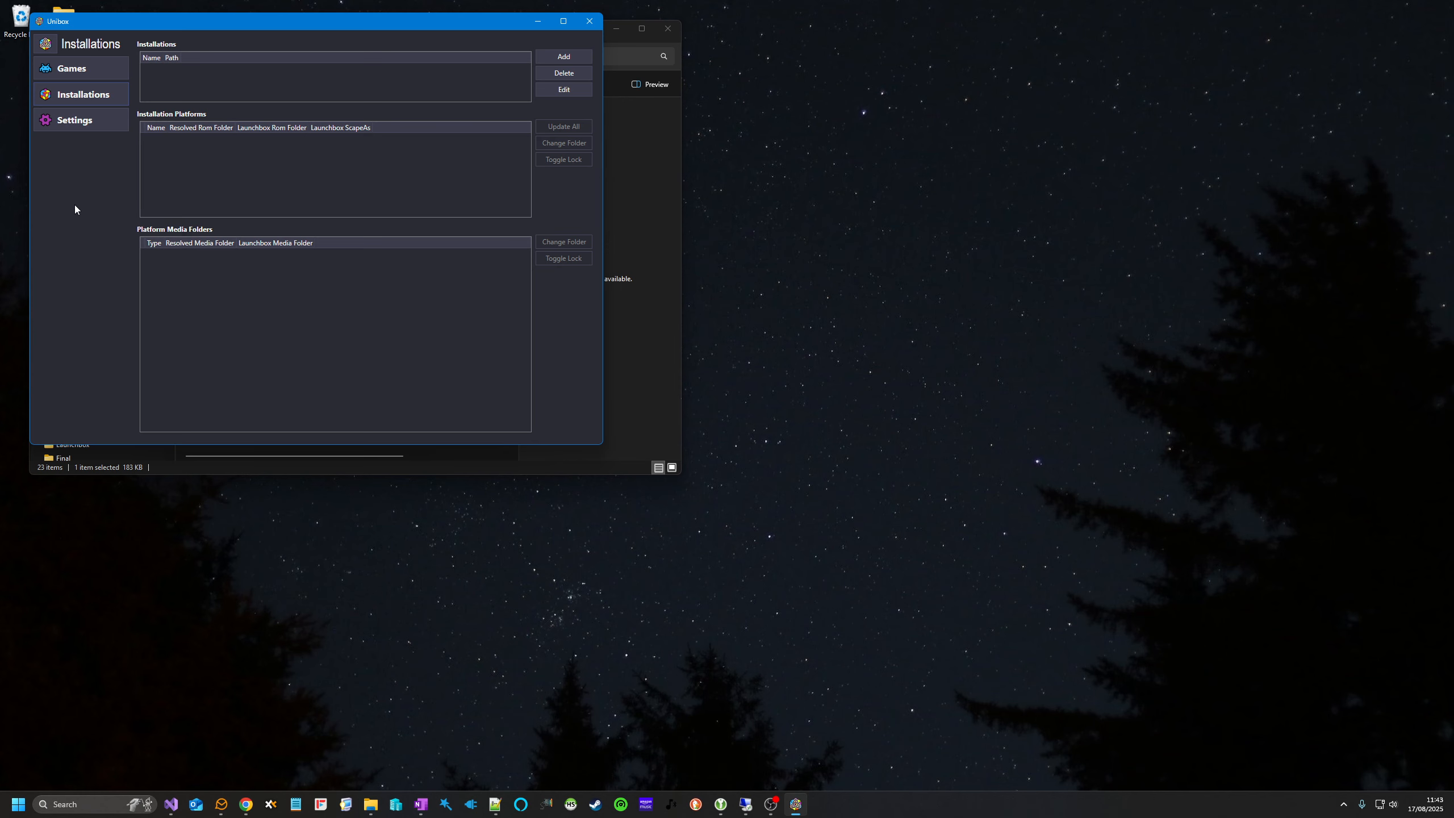
pyautogui.moveTo(330, 32); pyautogui.dragTo(370, 36)
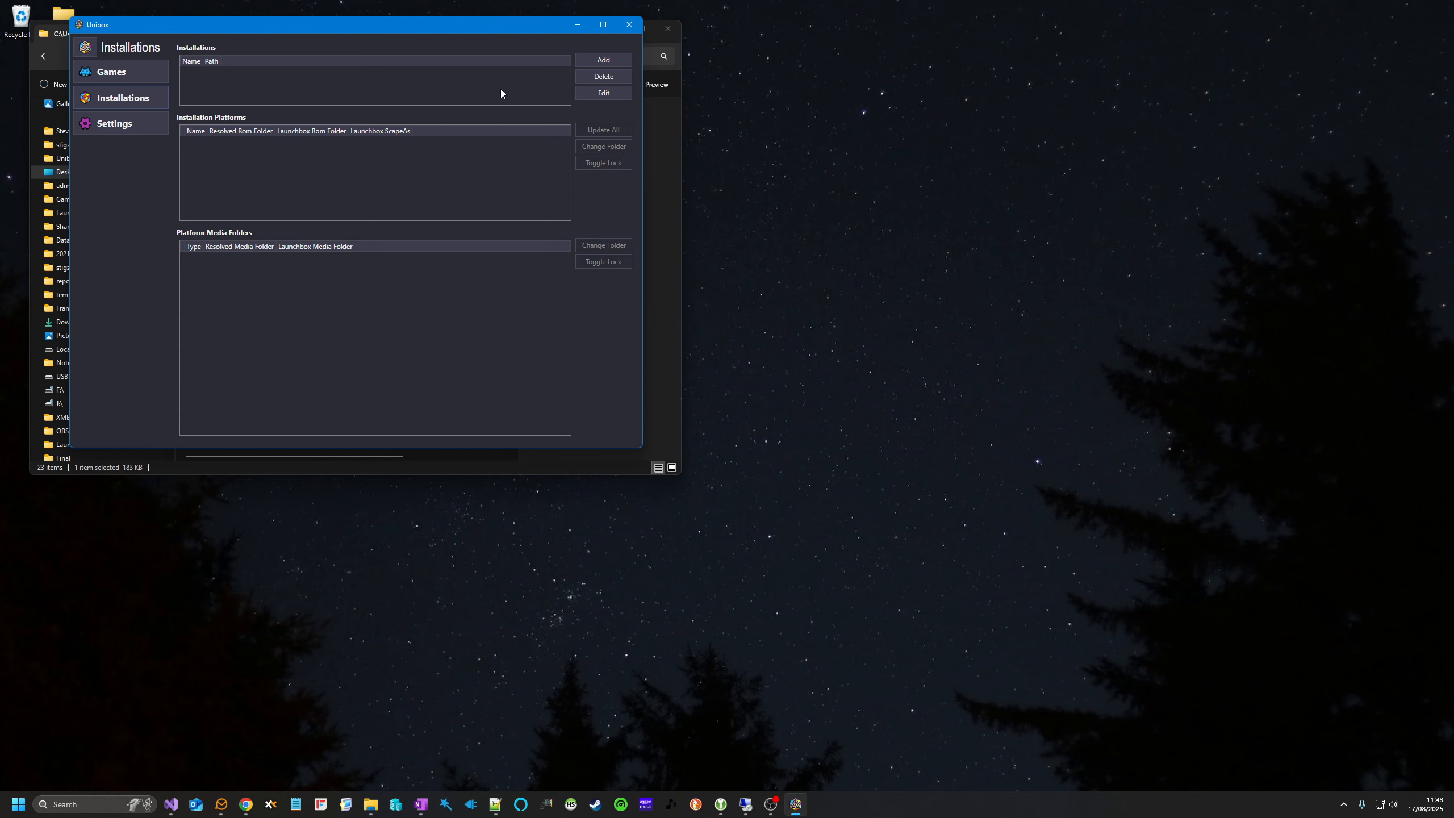
pyautogui.click(600, 62)
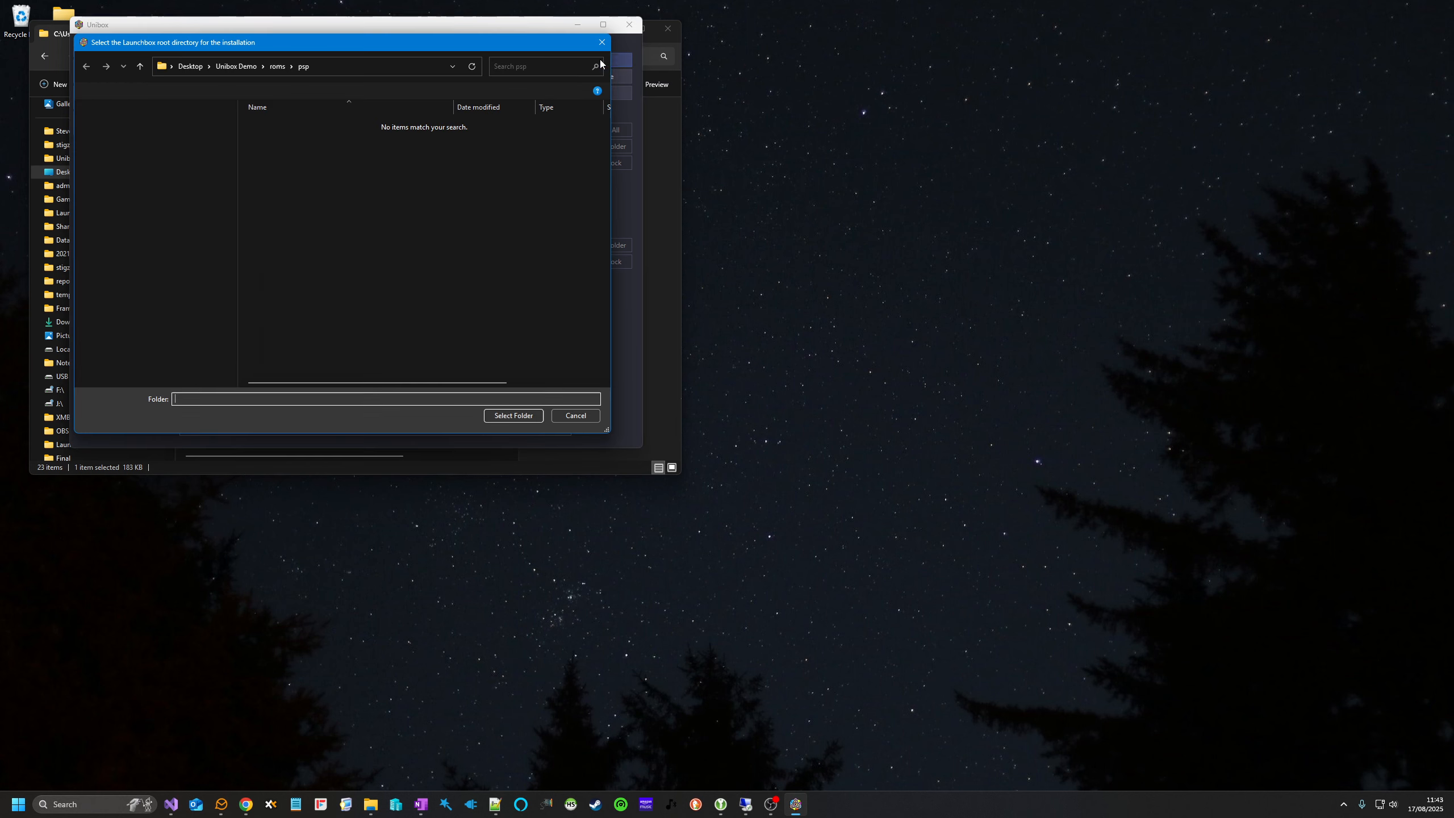
pyautogui.moveTo(367, 46); pyautogui.dragTo(496, 61)
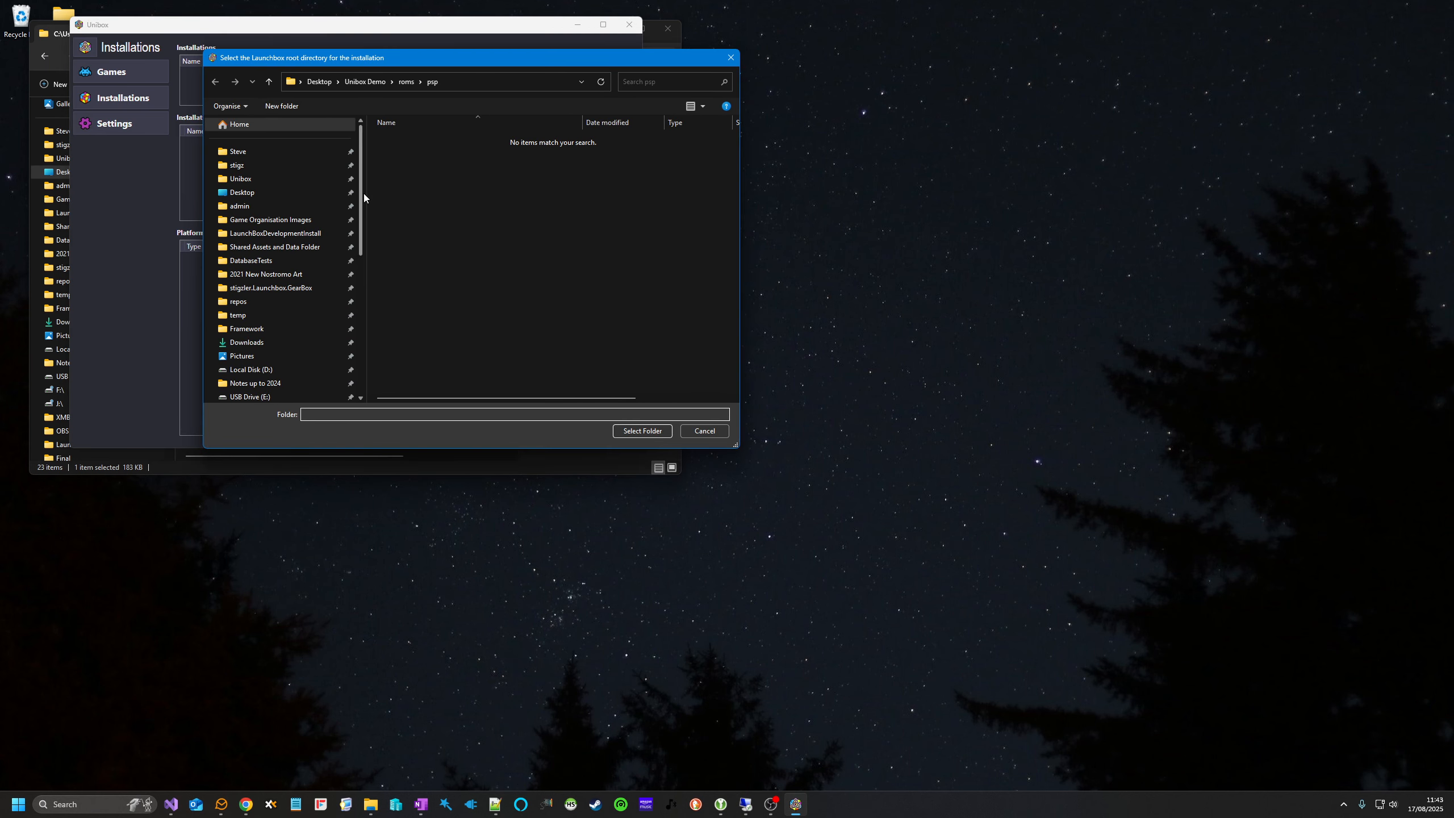
pyautogui.click(733, 60)
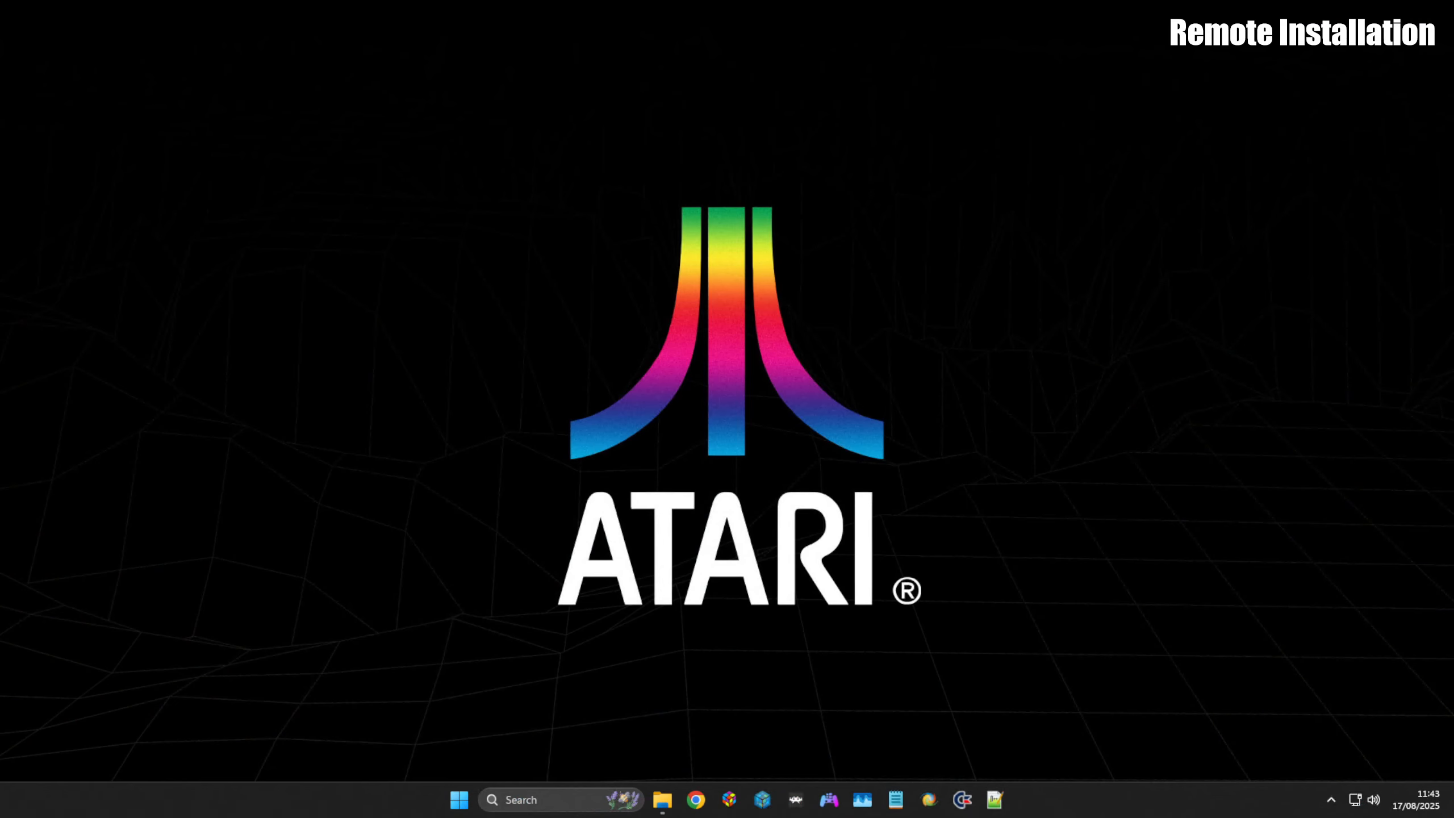
# - Check the advanced sharing settings of the Games folder on the remote machine's Games SSD (D:) drive, and close its properties
pyautogui.click(662, 800)
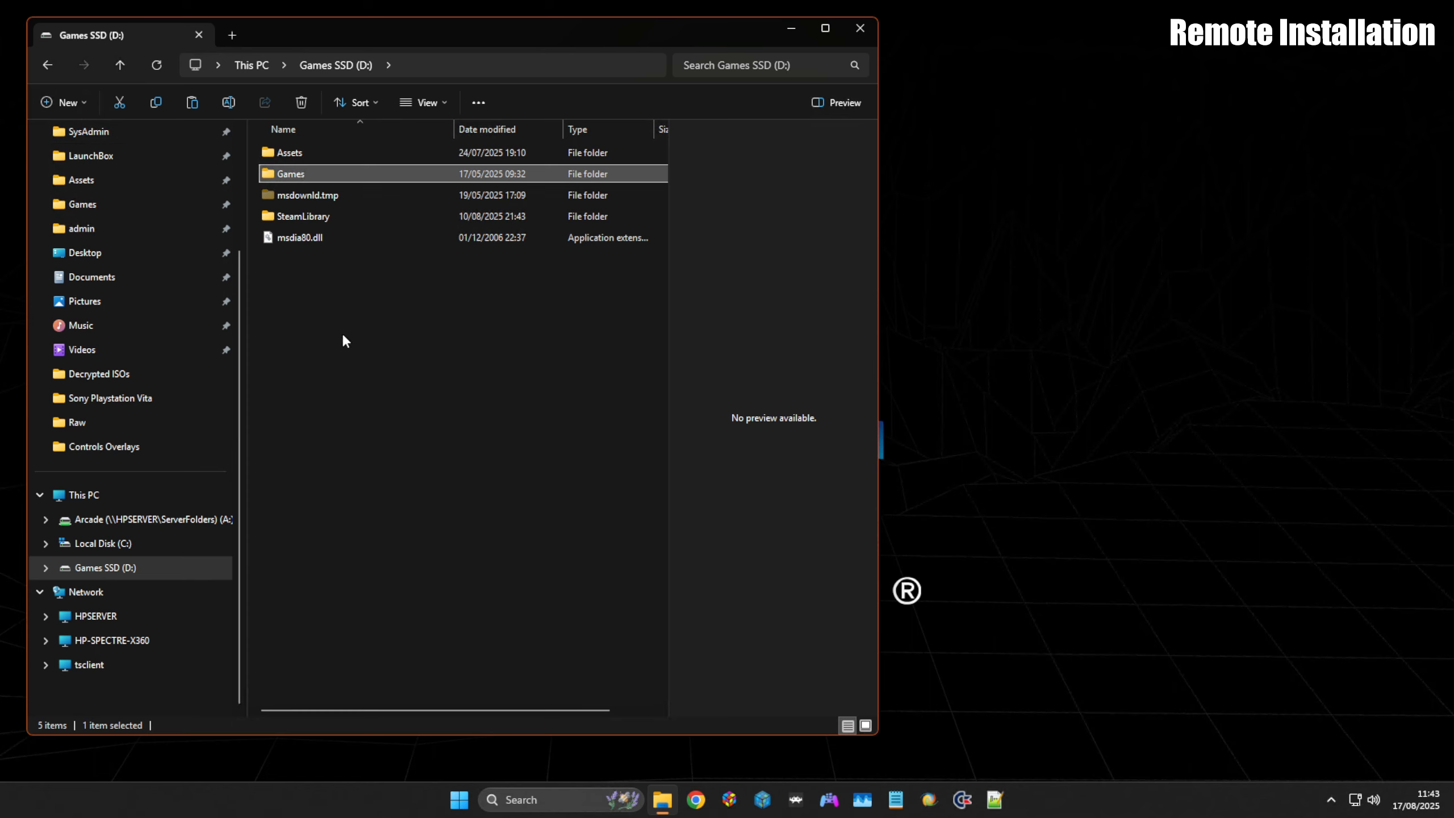
pyautogui.click(343, 351)
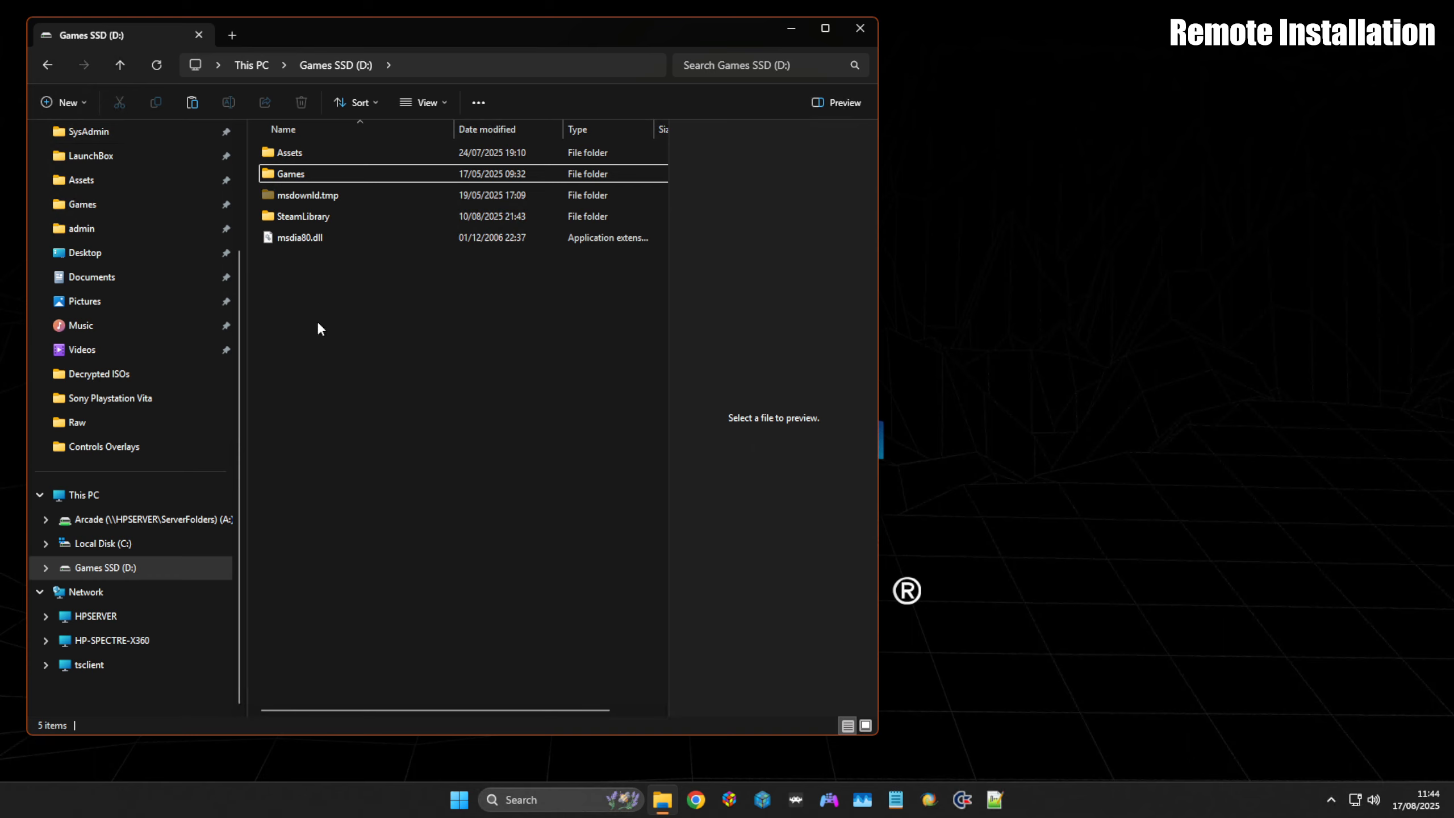
pyautogui.rightClick(305, 175)
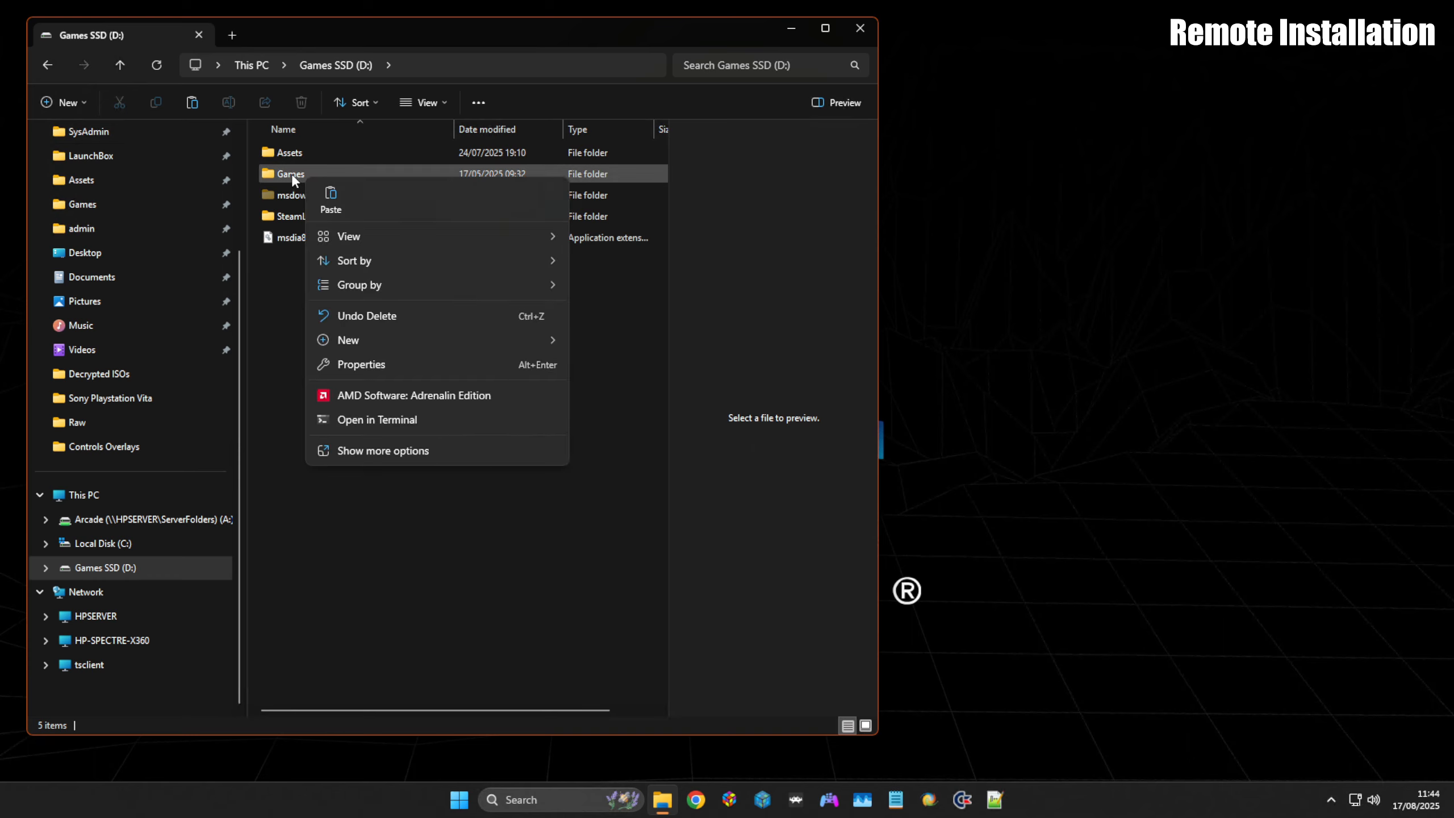
pyautogui.rightClick(292, 180)
pyautogui.click(347, 403)
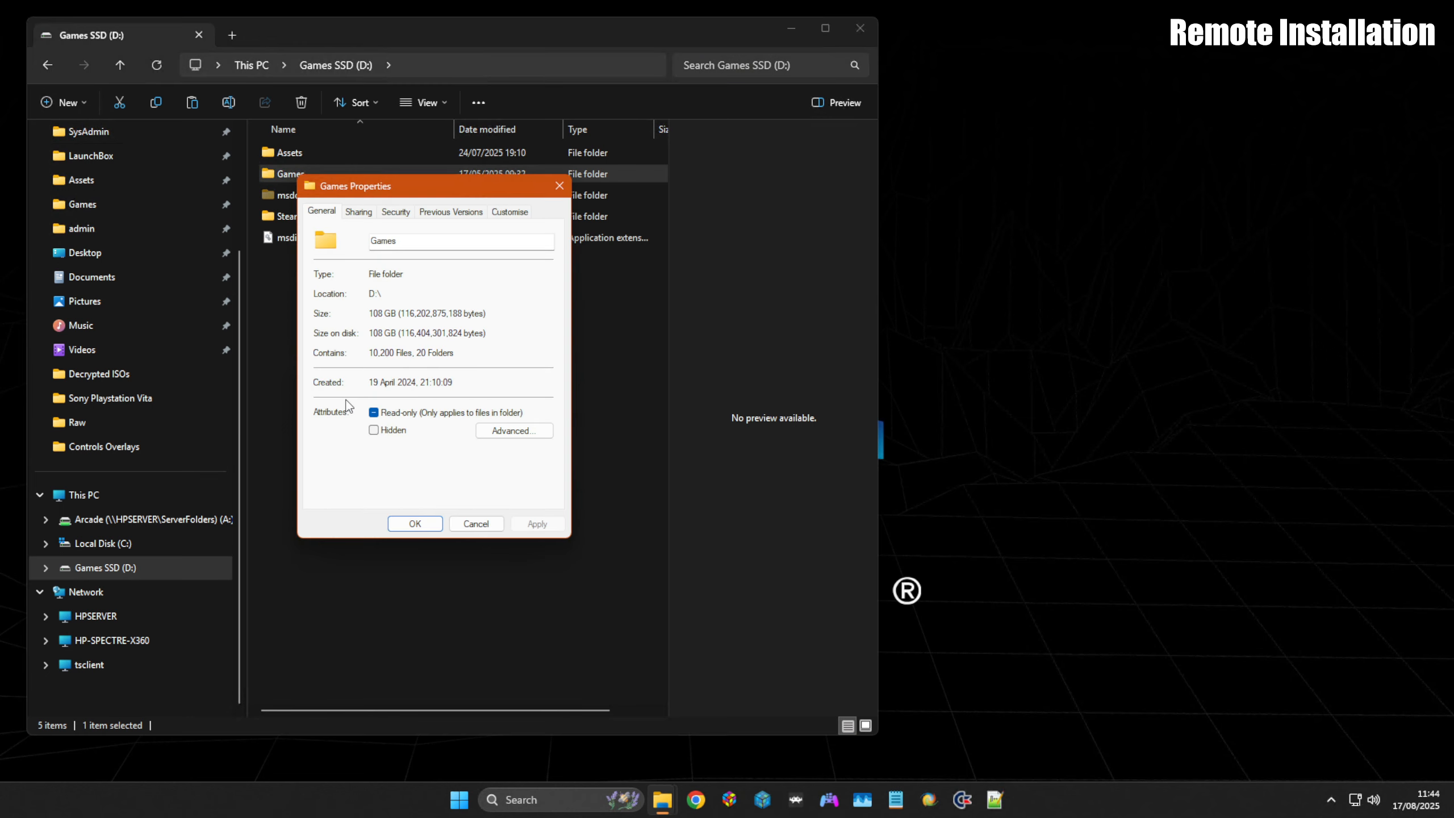
pyautogui.click(369, 214)
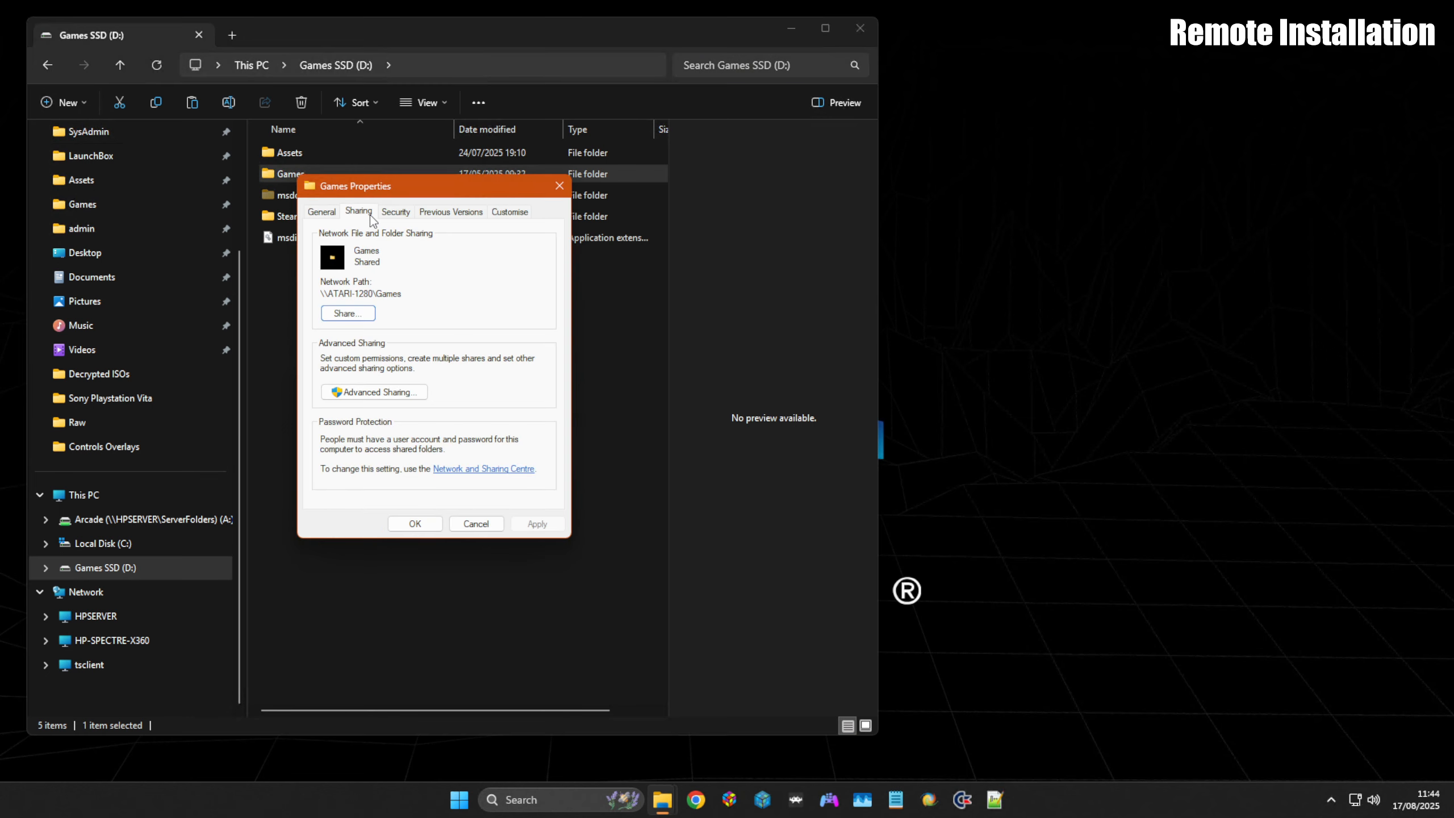
pyautogui.click(373, 401)
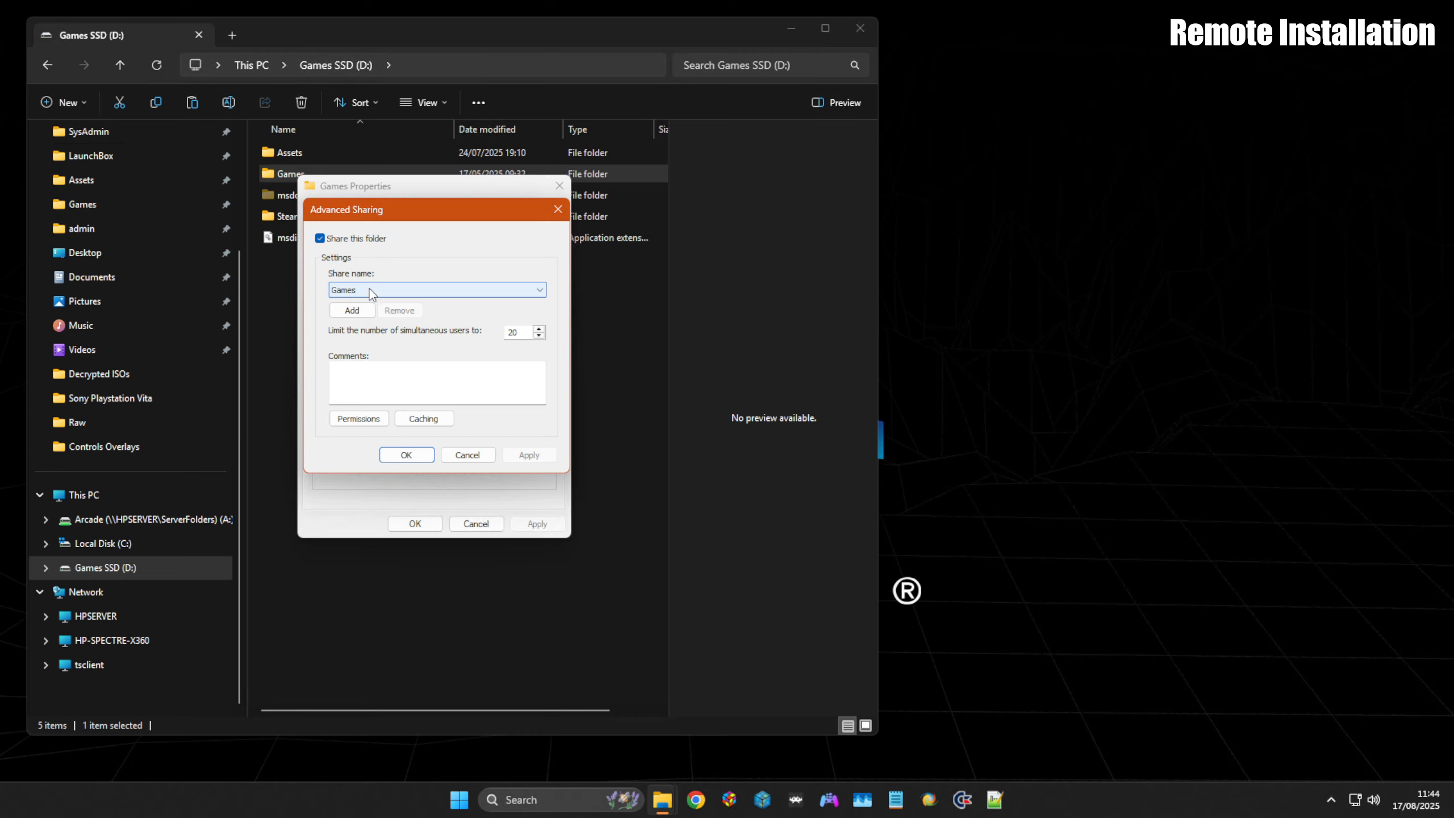
pyautogui.click(411, 455)
pyautogui.click(423, 526)
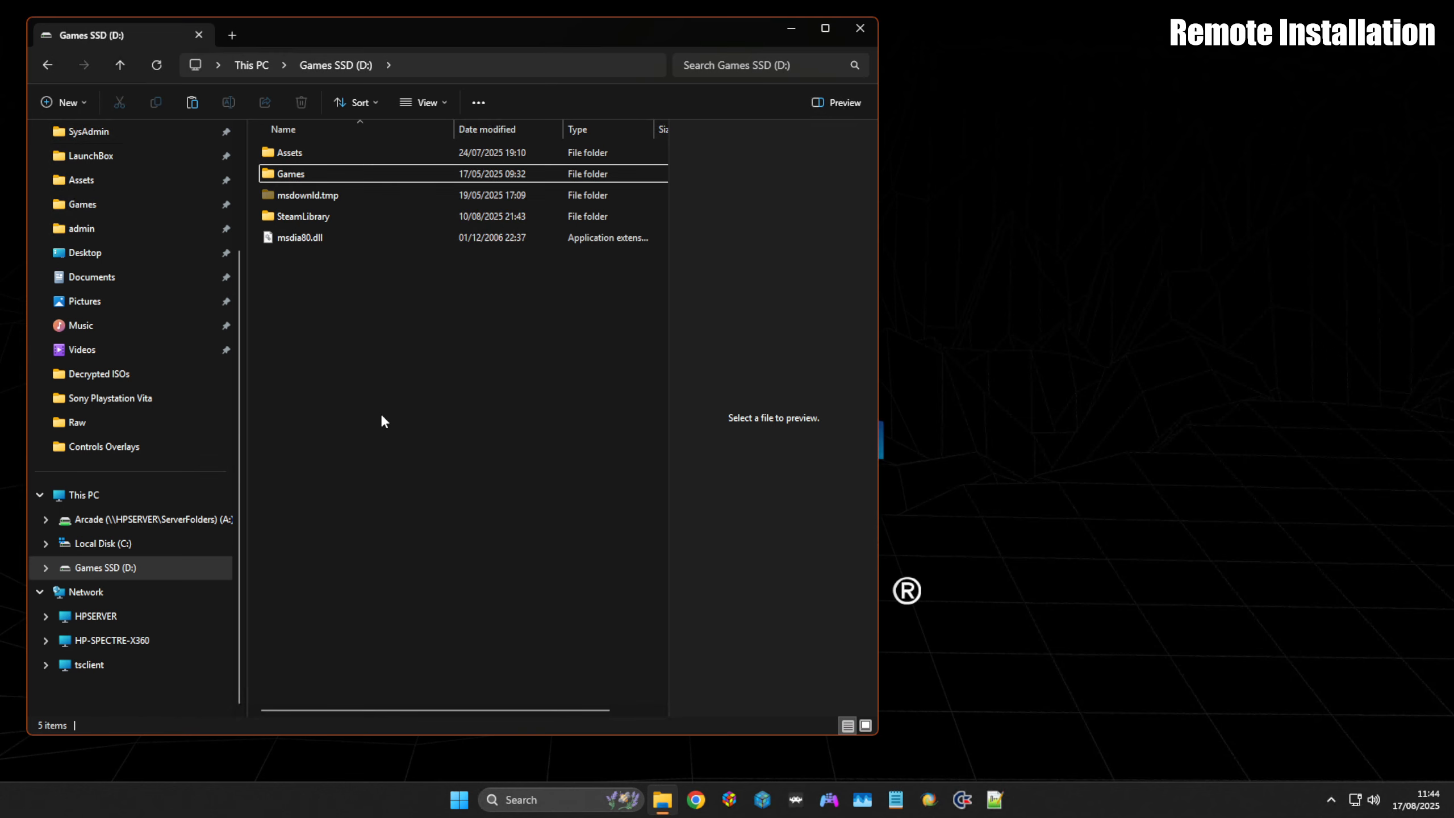
# - Check the network sharing properties of the LaunchBox folder inside the remote machine's user folder
pyautogui.click(113, 162)
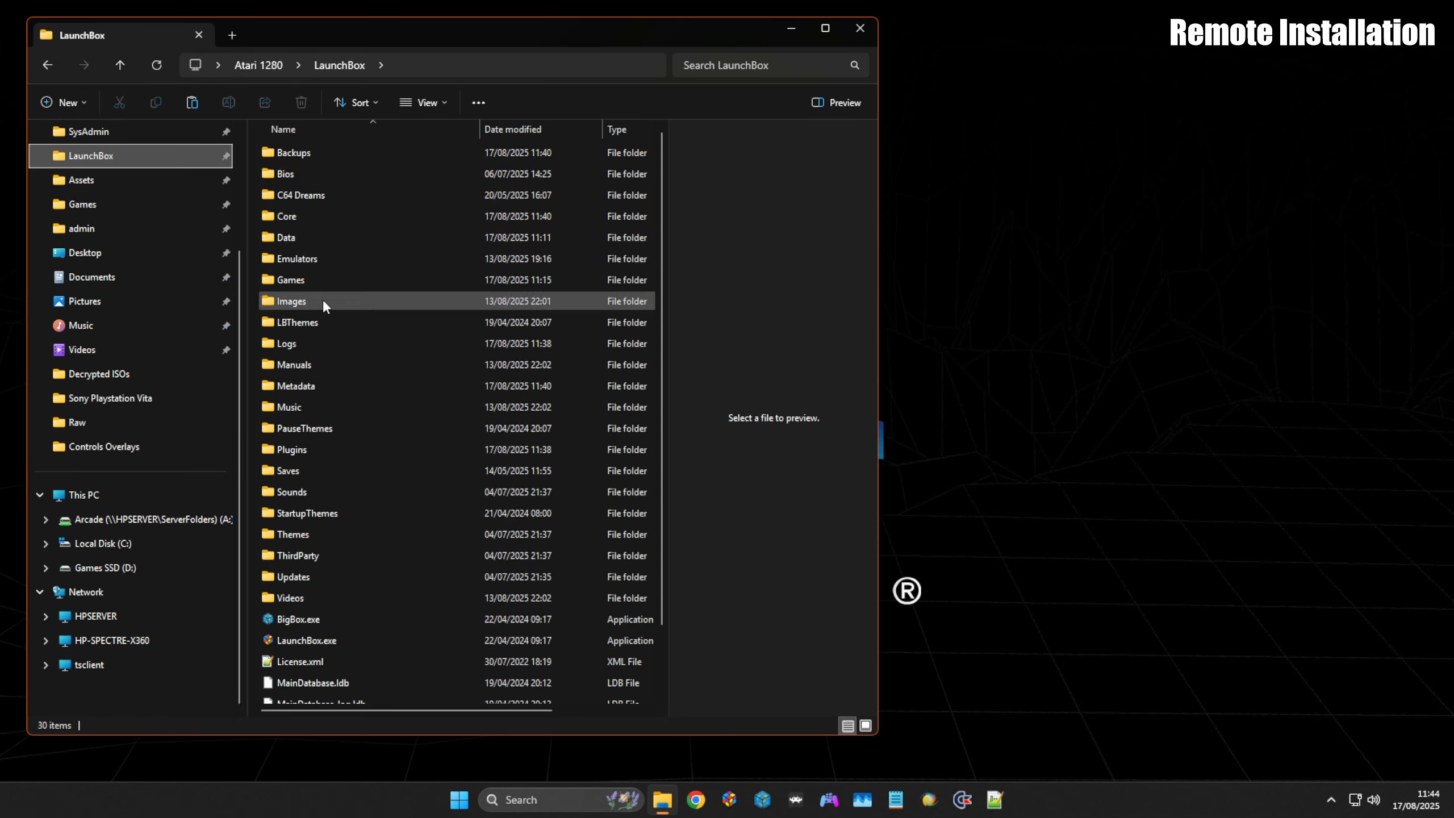
pyautogui.click(270, 65)
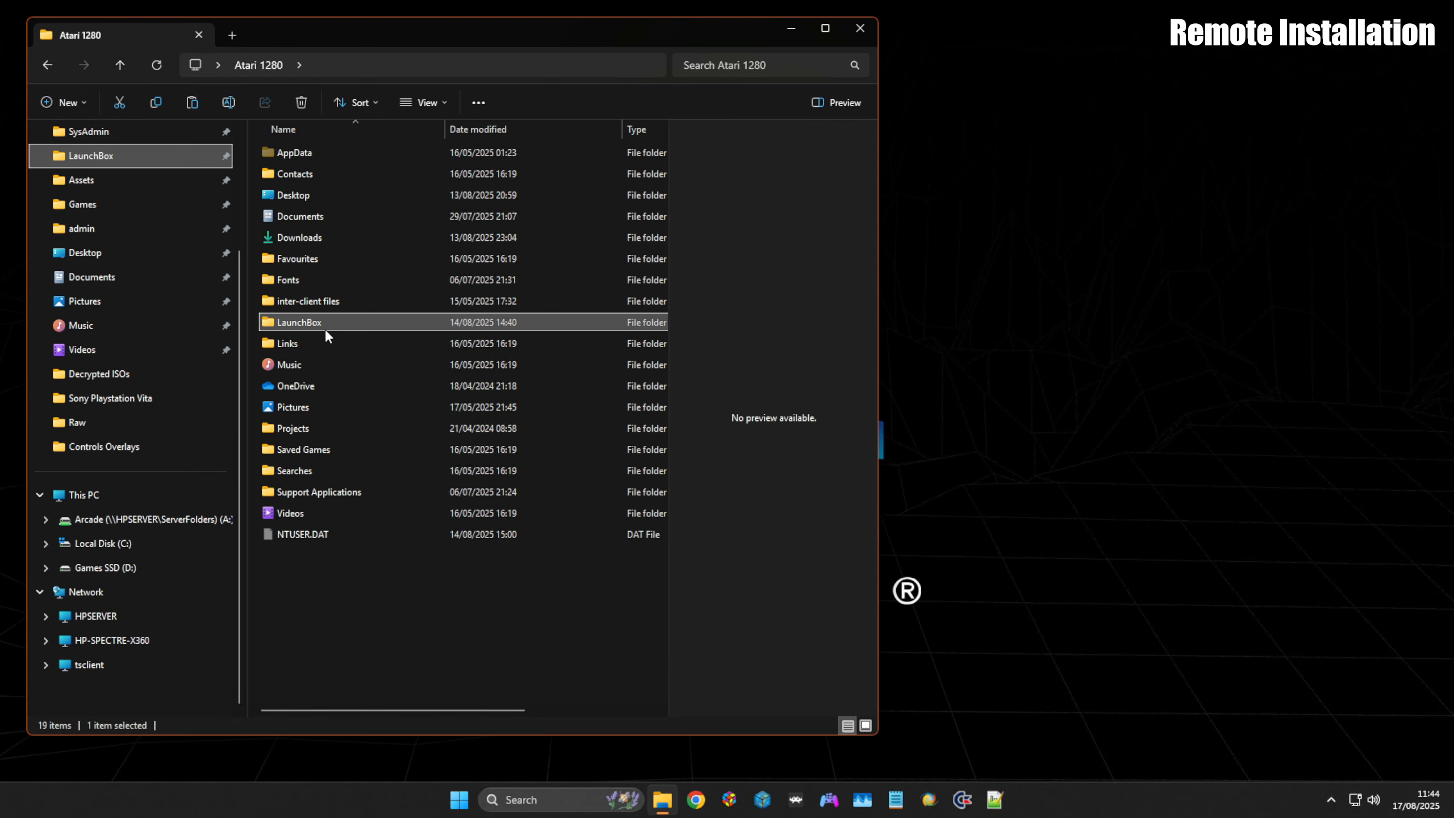
pyautogui.rightClick(294, 322)
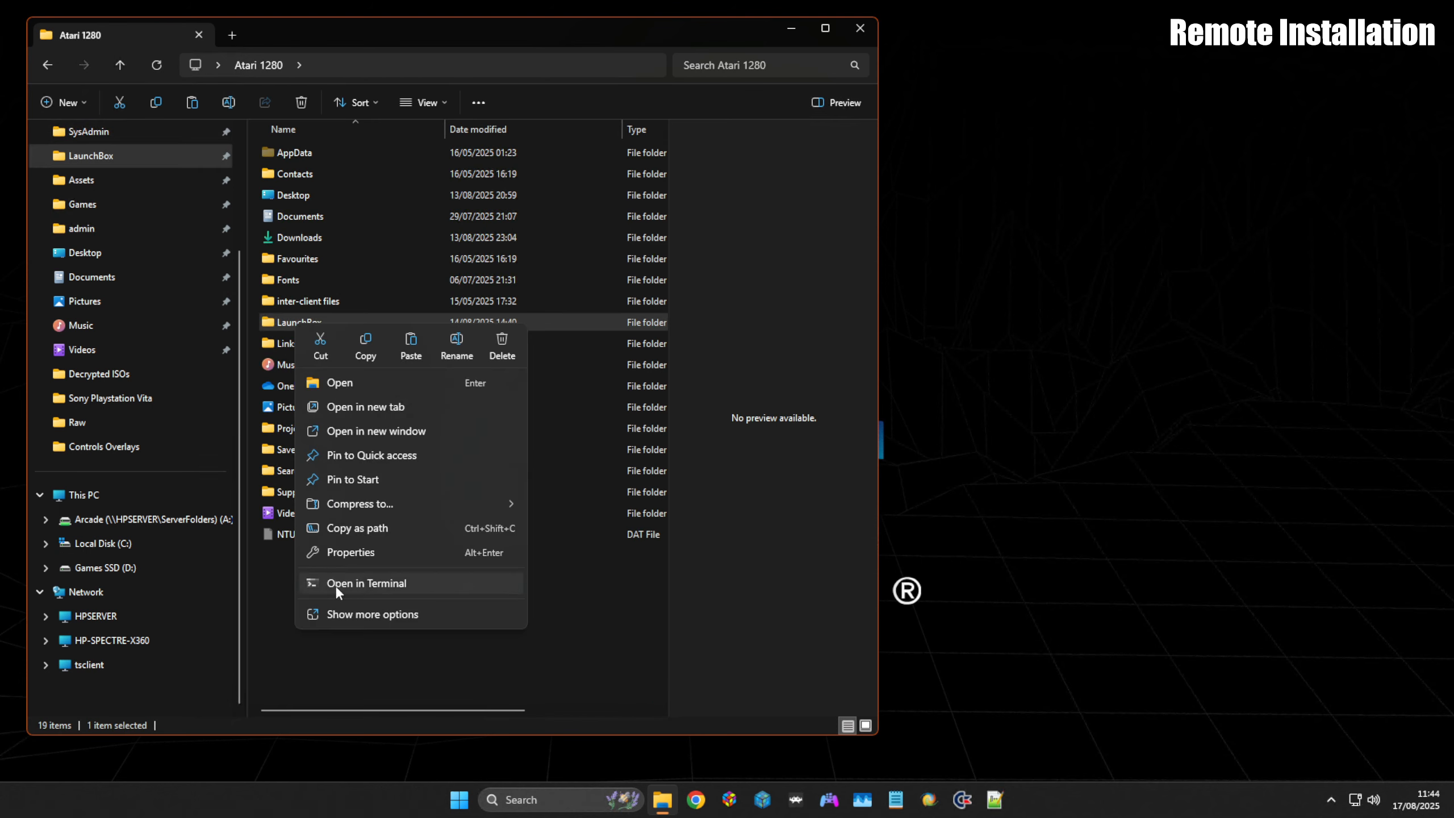
pyautogui.click(352, 552)
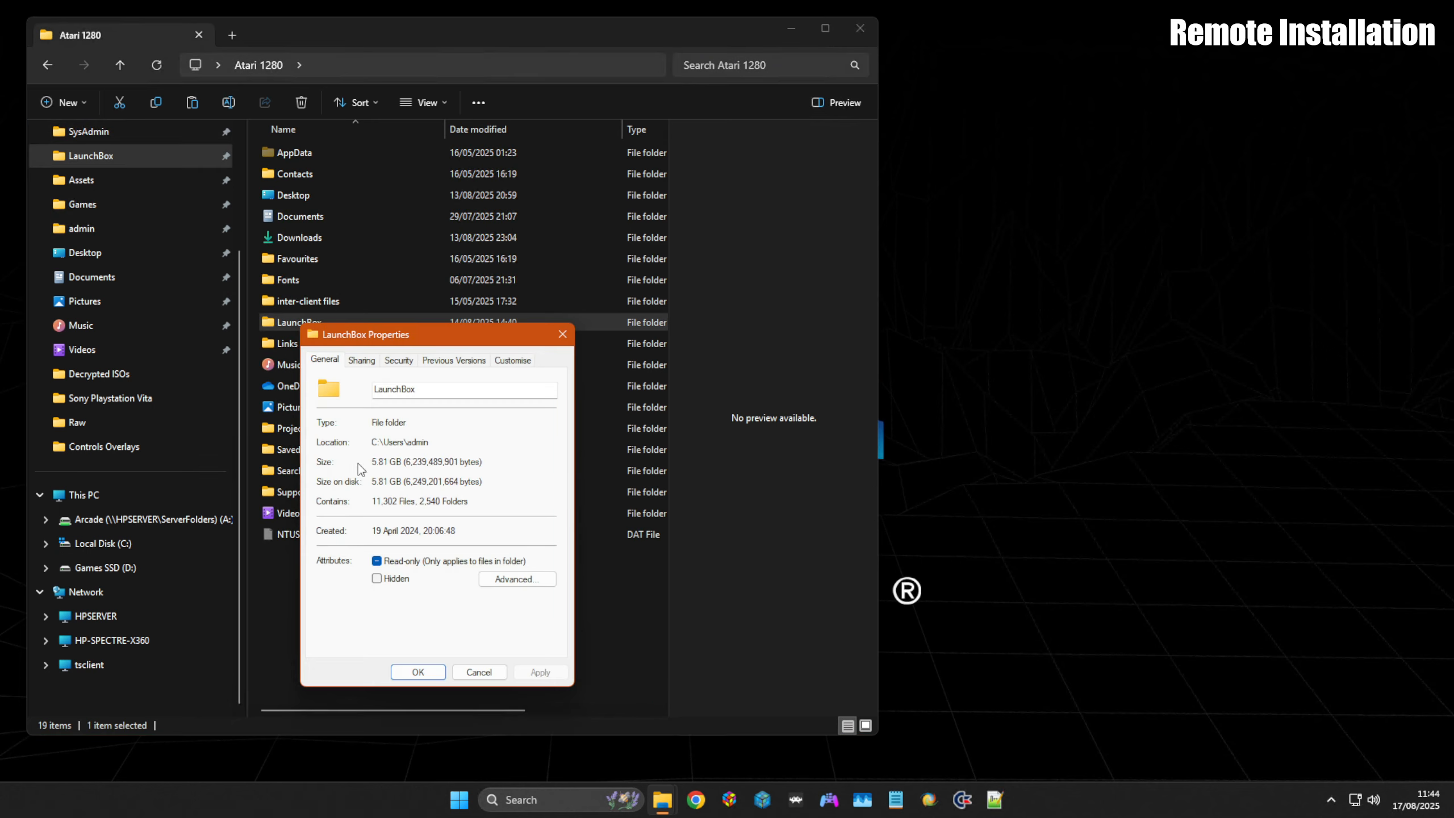
pyautogui.click(362, 359)
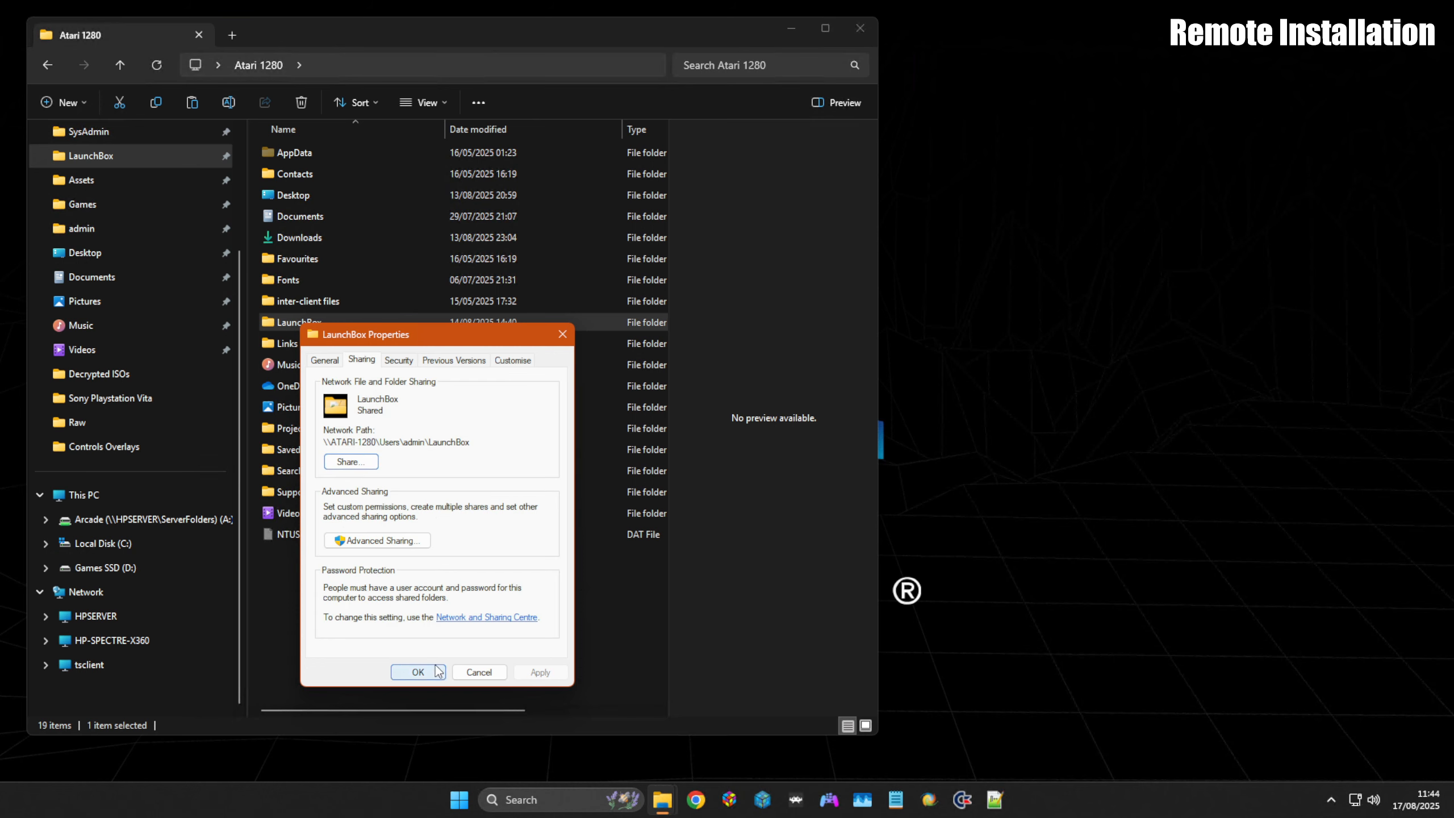
pyautogui.click(418, 672)
pyautogui.click(393, 641)
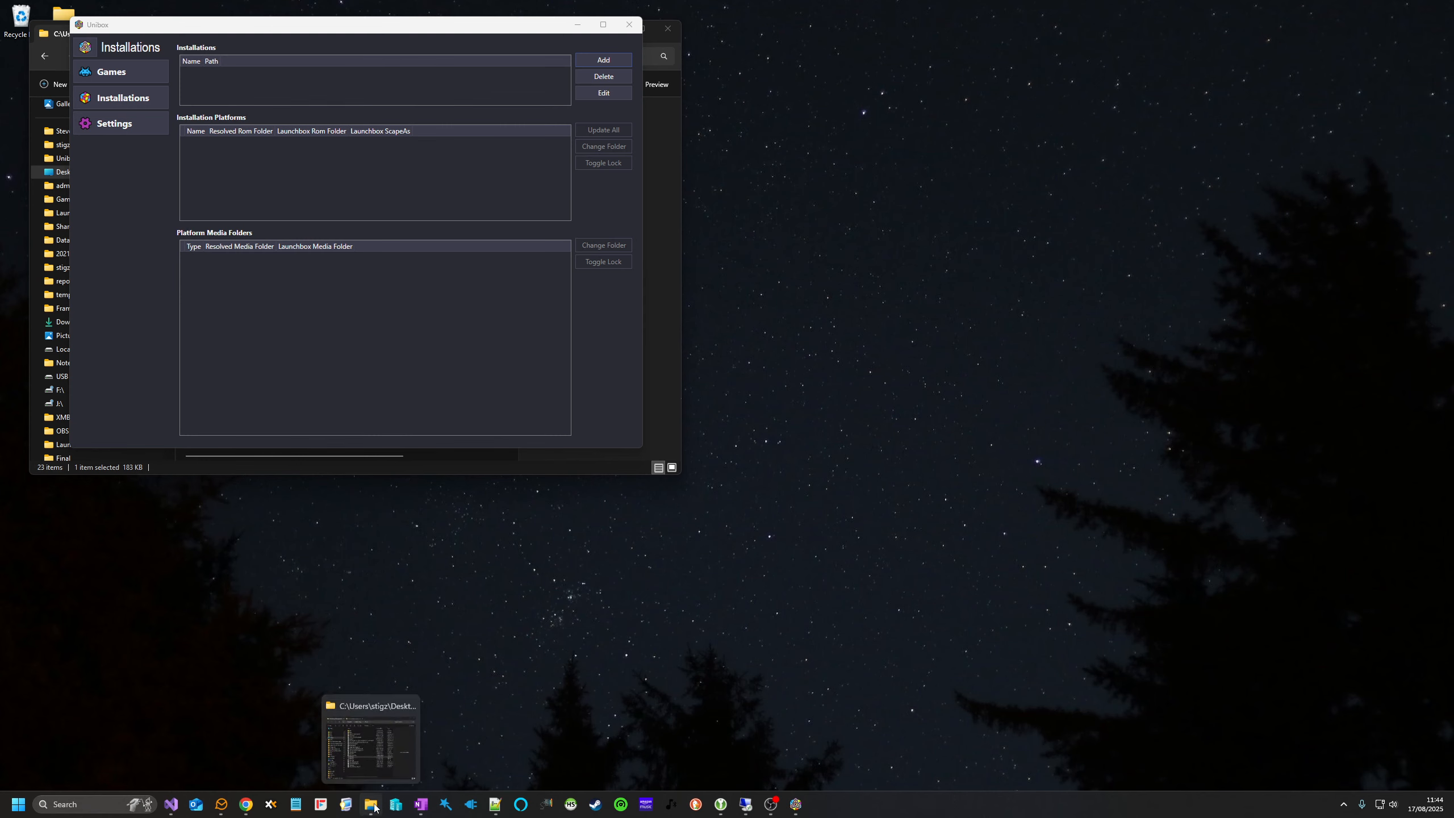
# - On the local machine, browse the ATARI-1280 network shares to Users\admin in File Explorer, and minimize the window
pyautogui.click(371, 739)
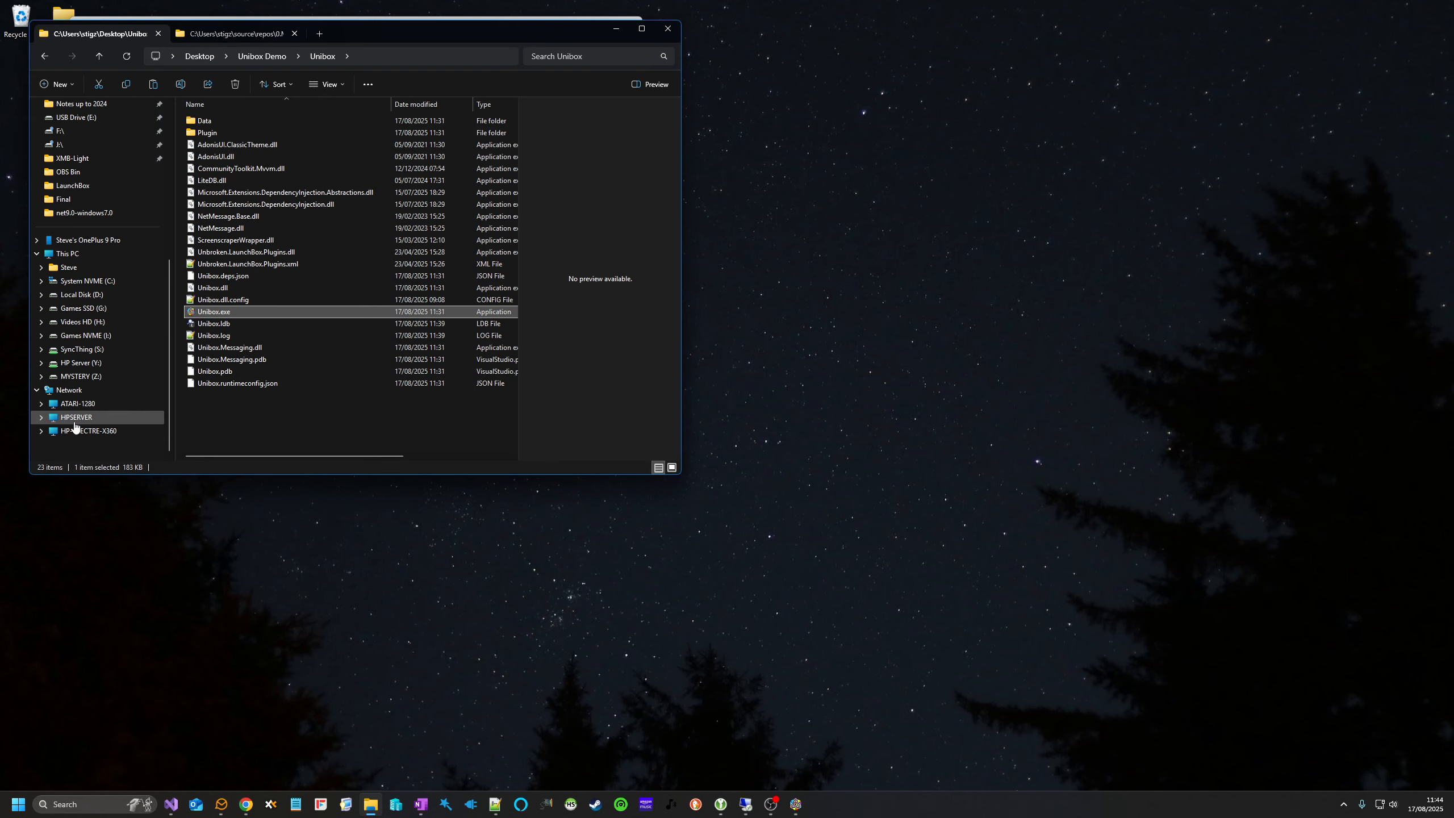
pyautogui.click(69, 390)
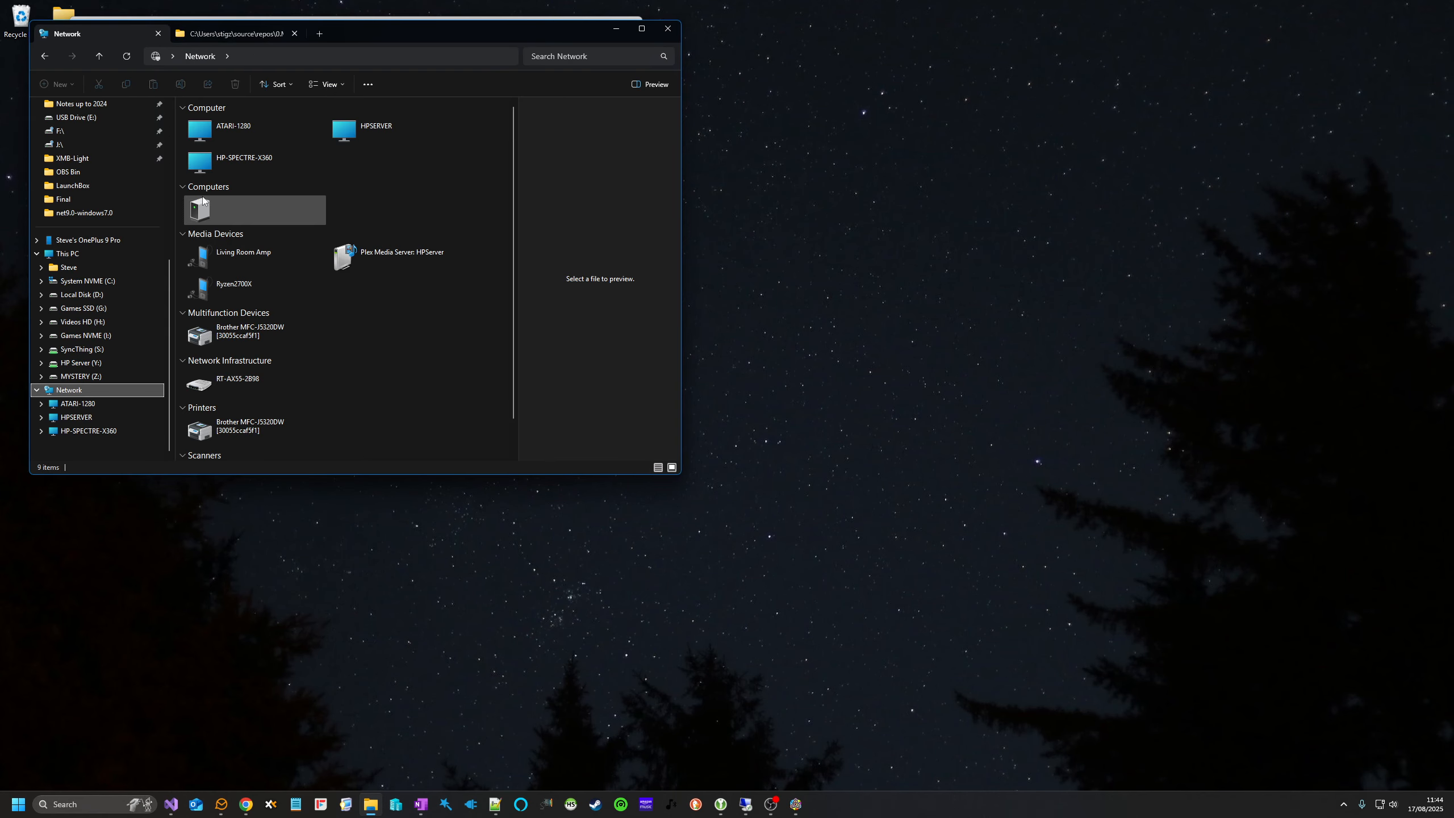
pyautogui.doubleClick(232, 134)
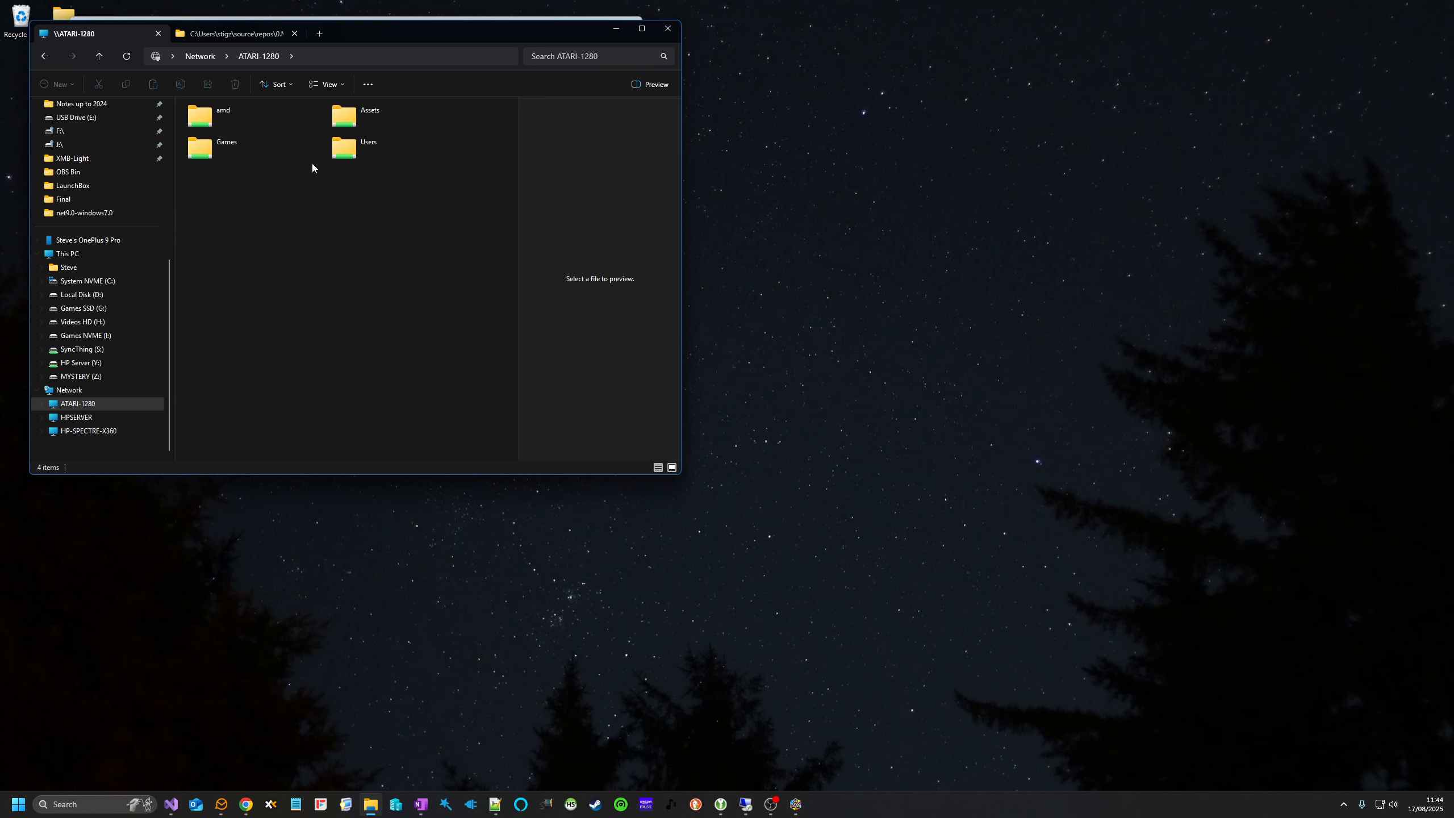
pyautogui.doubleClick(355, 150)
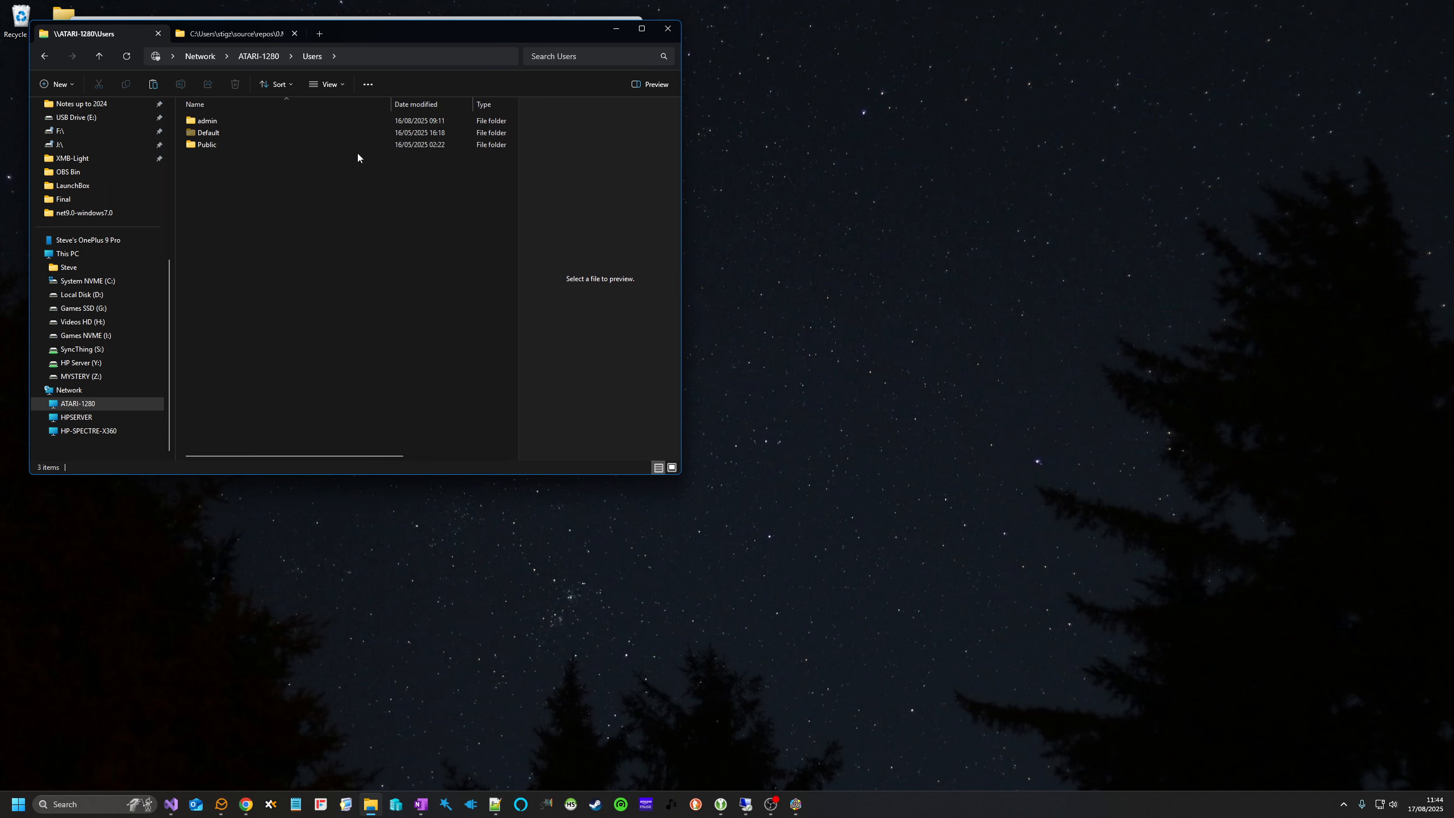
pyautogui.doubleClick(207, 121)
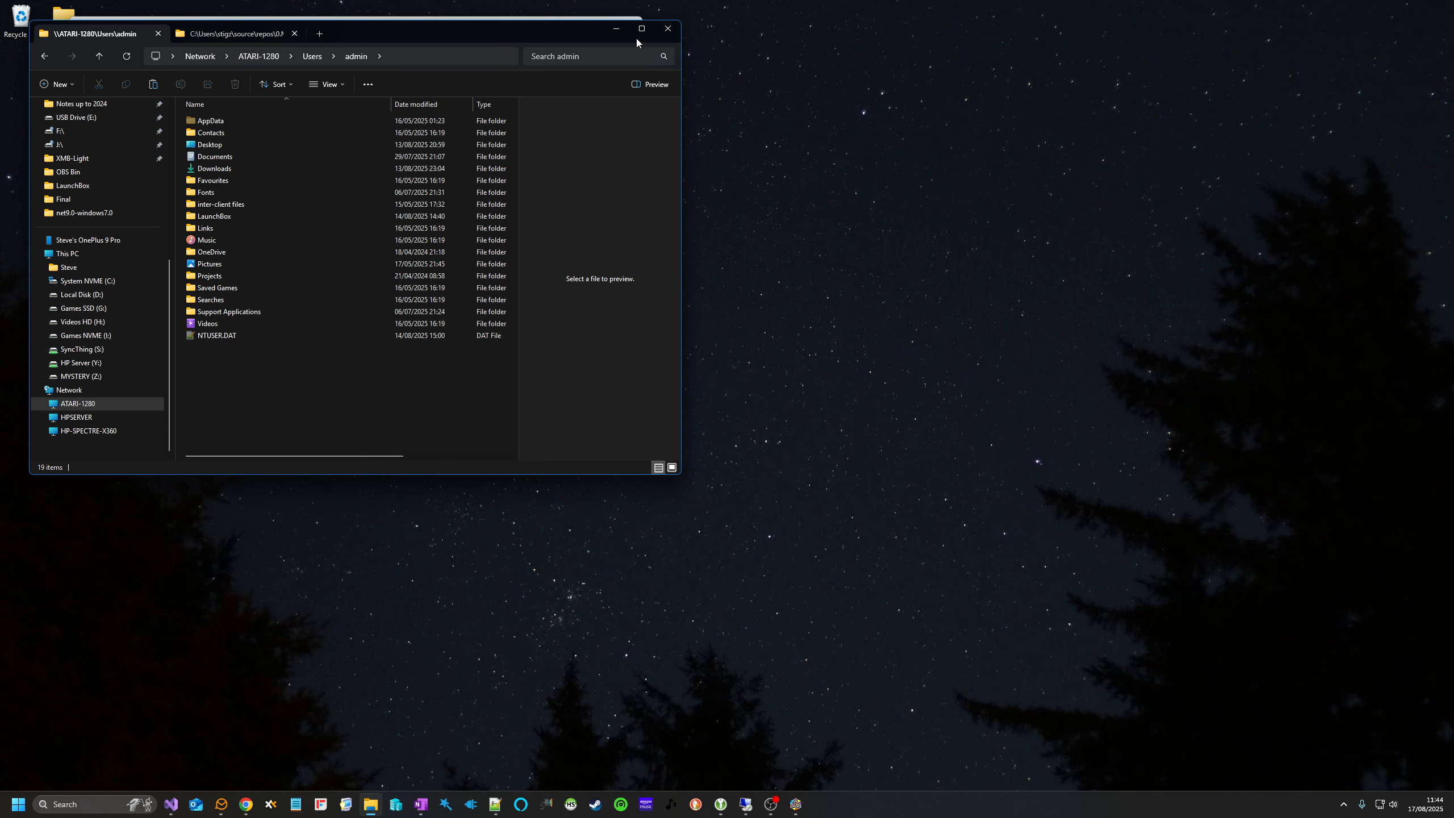
pyautogui.click(616, 28)
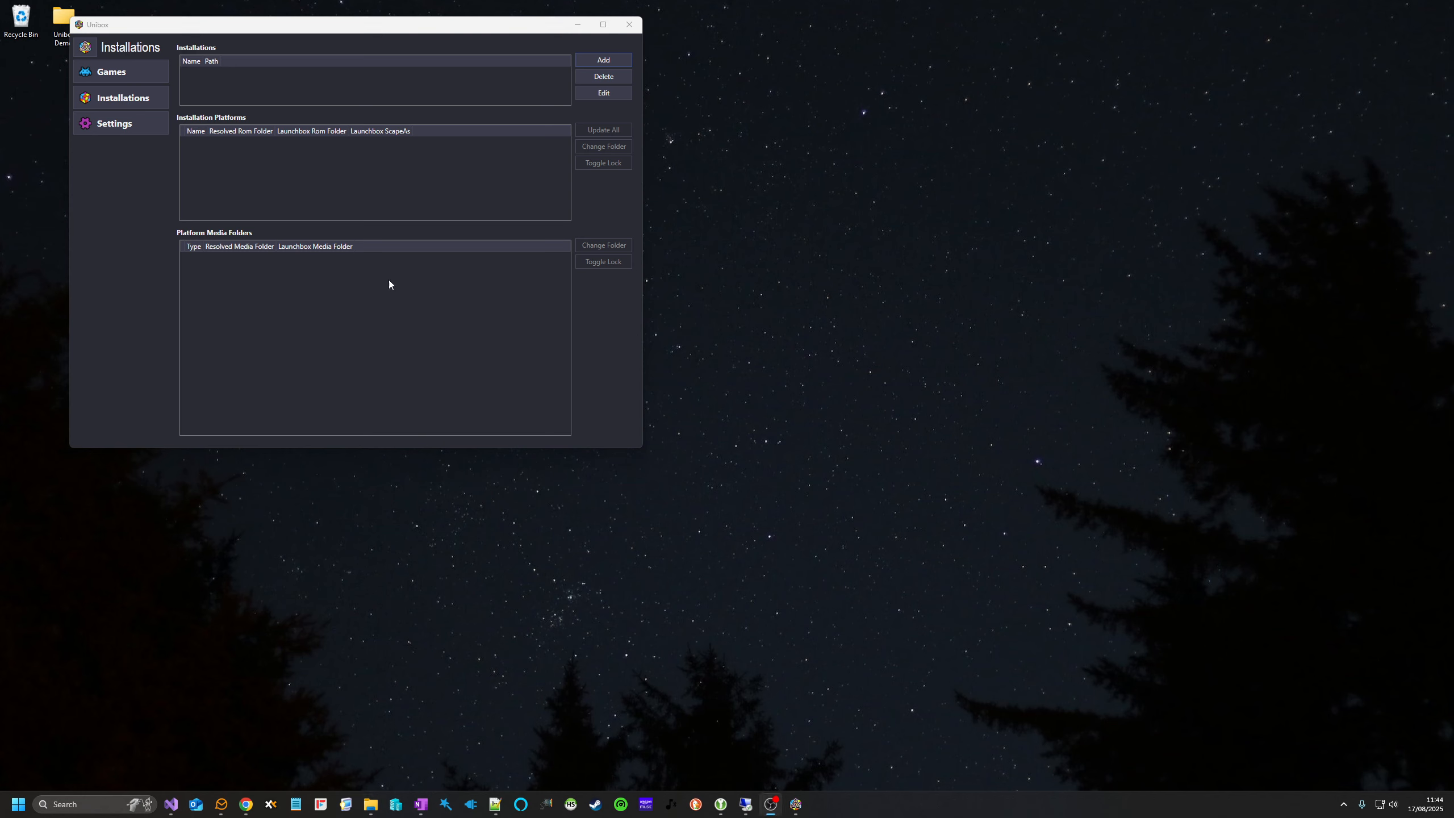
# - Add a Unibox installation using \\ATARI-1280\Users\admin\LaunchBox as its LaunchBox root directory, and dismiss the message
pyautogui.click(275, 78)
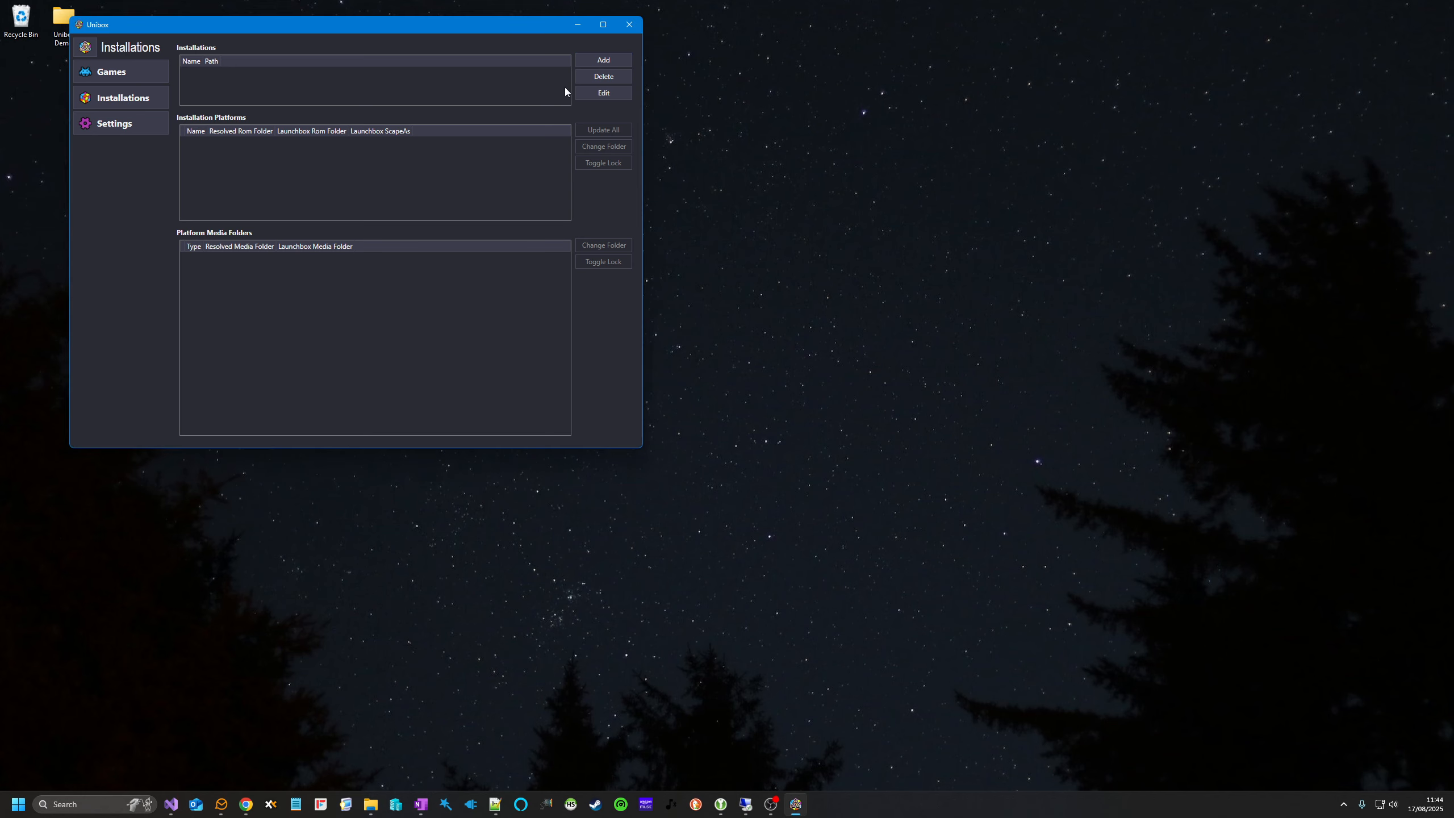
pyautogui.click(597, 59)
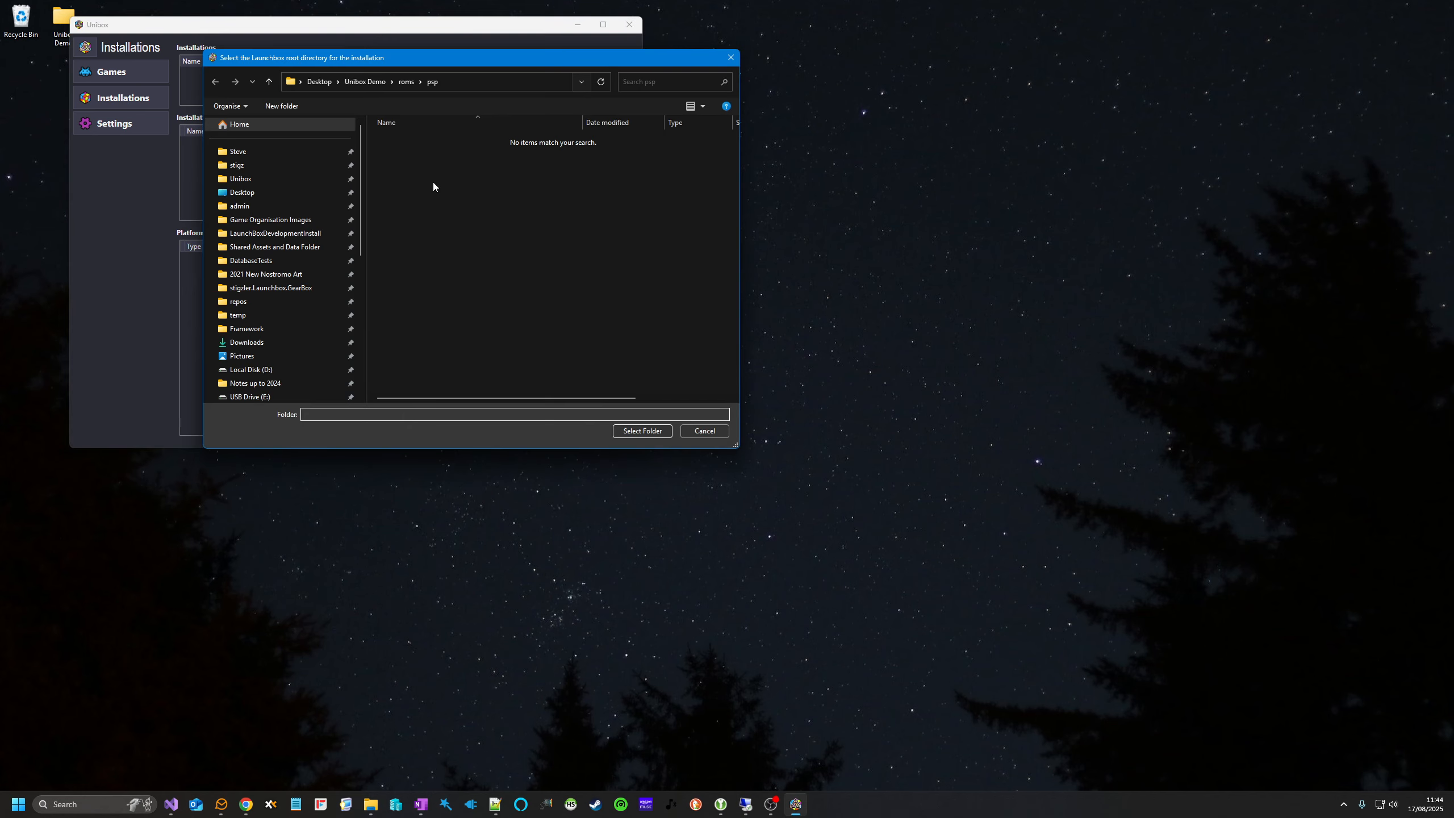
pyautogui.scroll(-10, 289, 350)
pyautogui.click(238, 382)
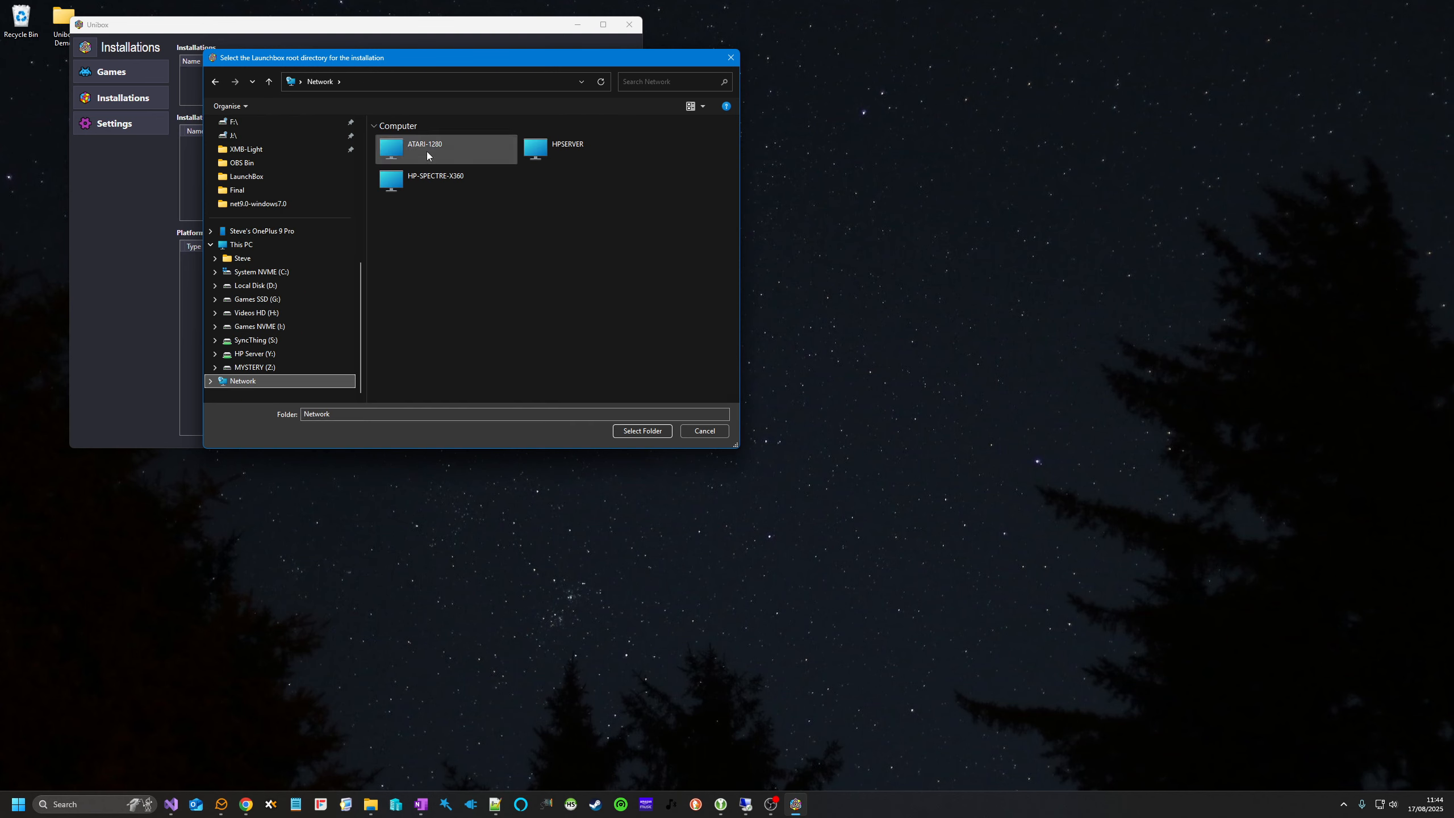
pyautogui.doubleClick(415, 151)
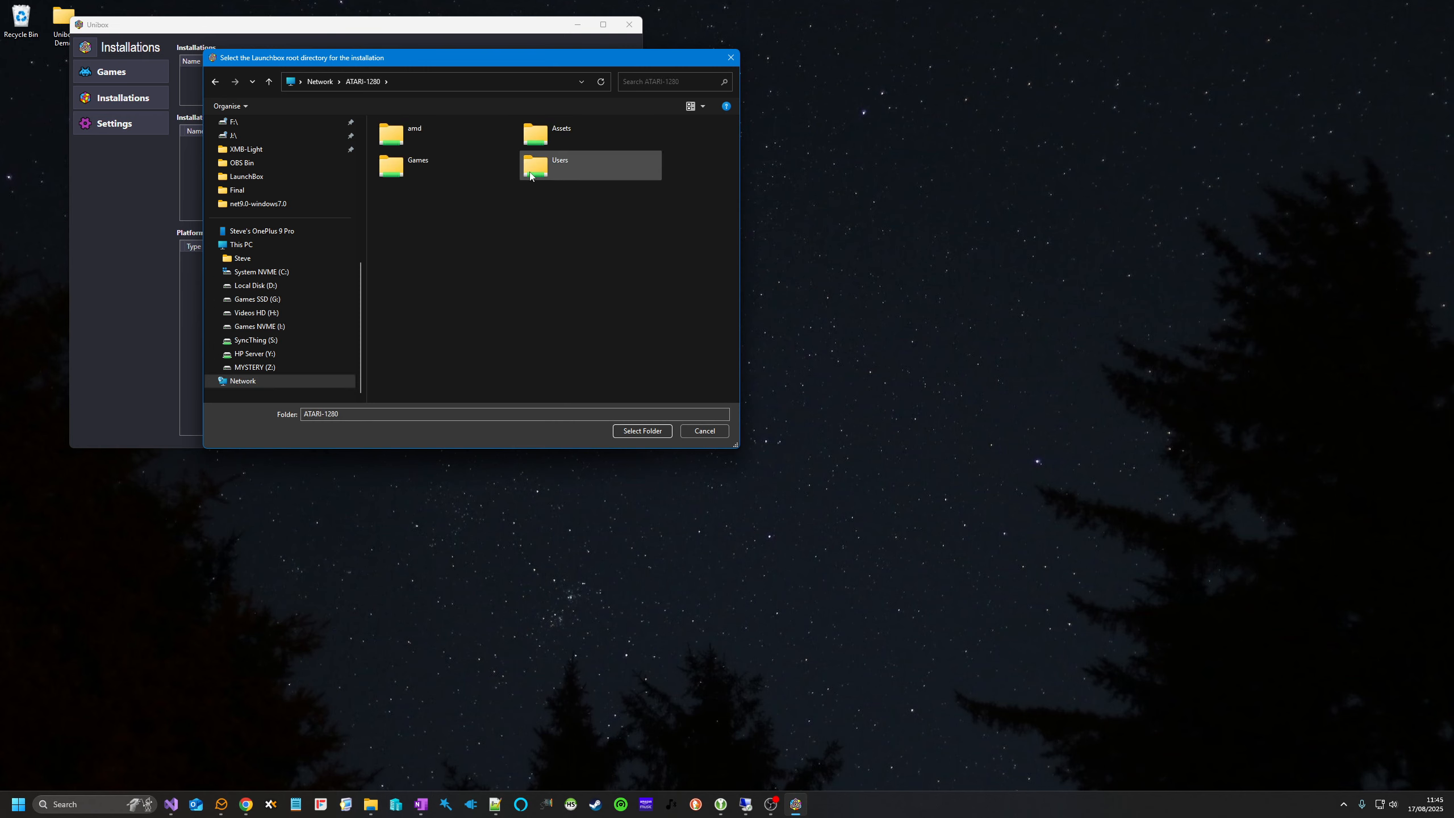
pyautogui.doubleClick(547, 171)
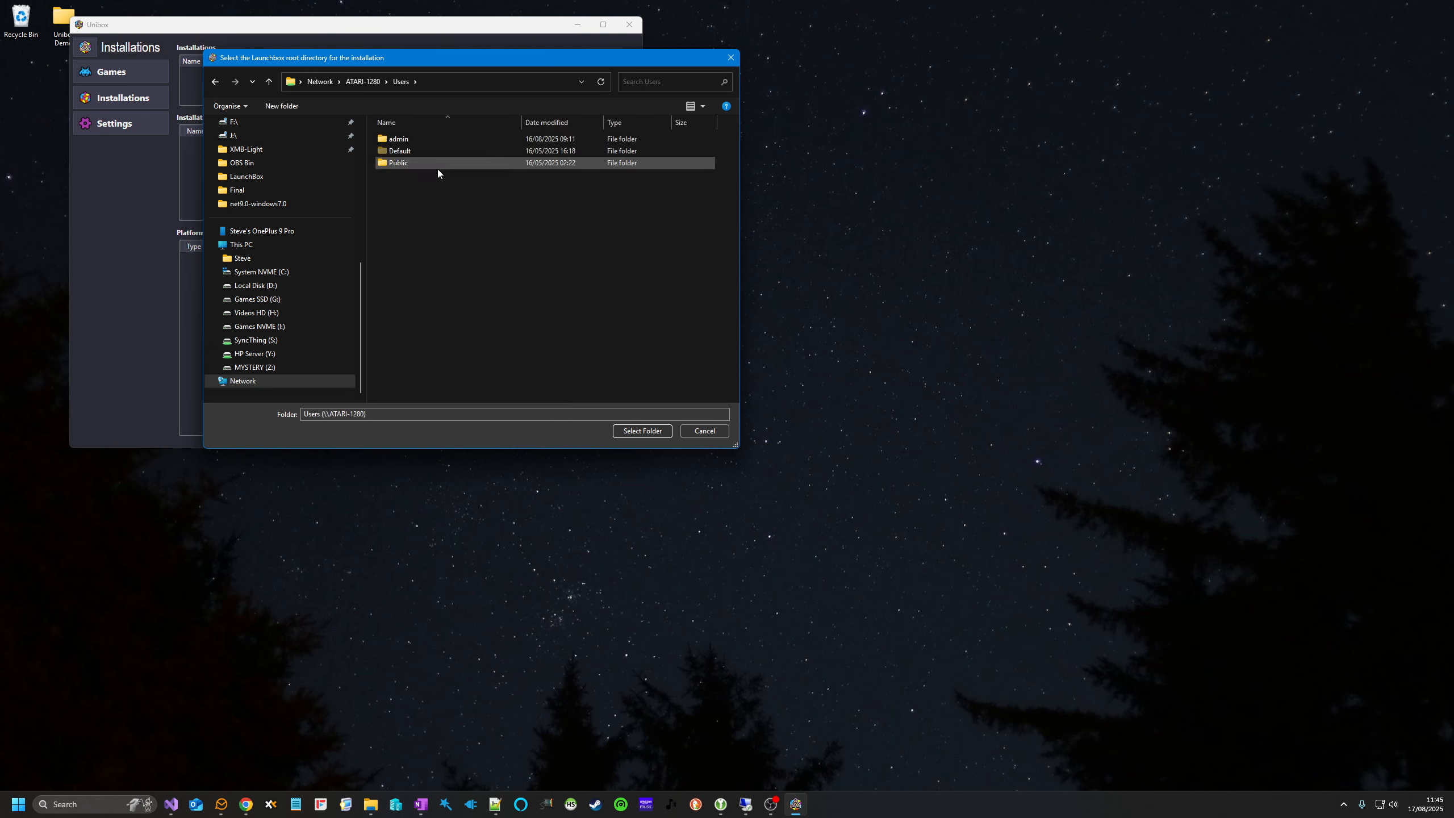
pyautogui.doubleClick(408, 141)
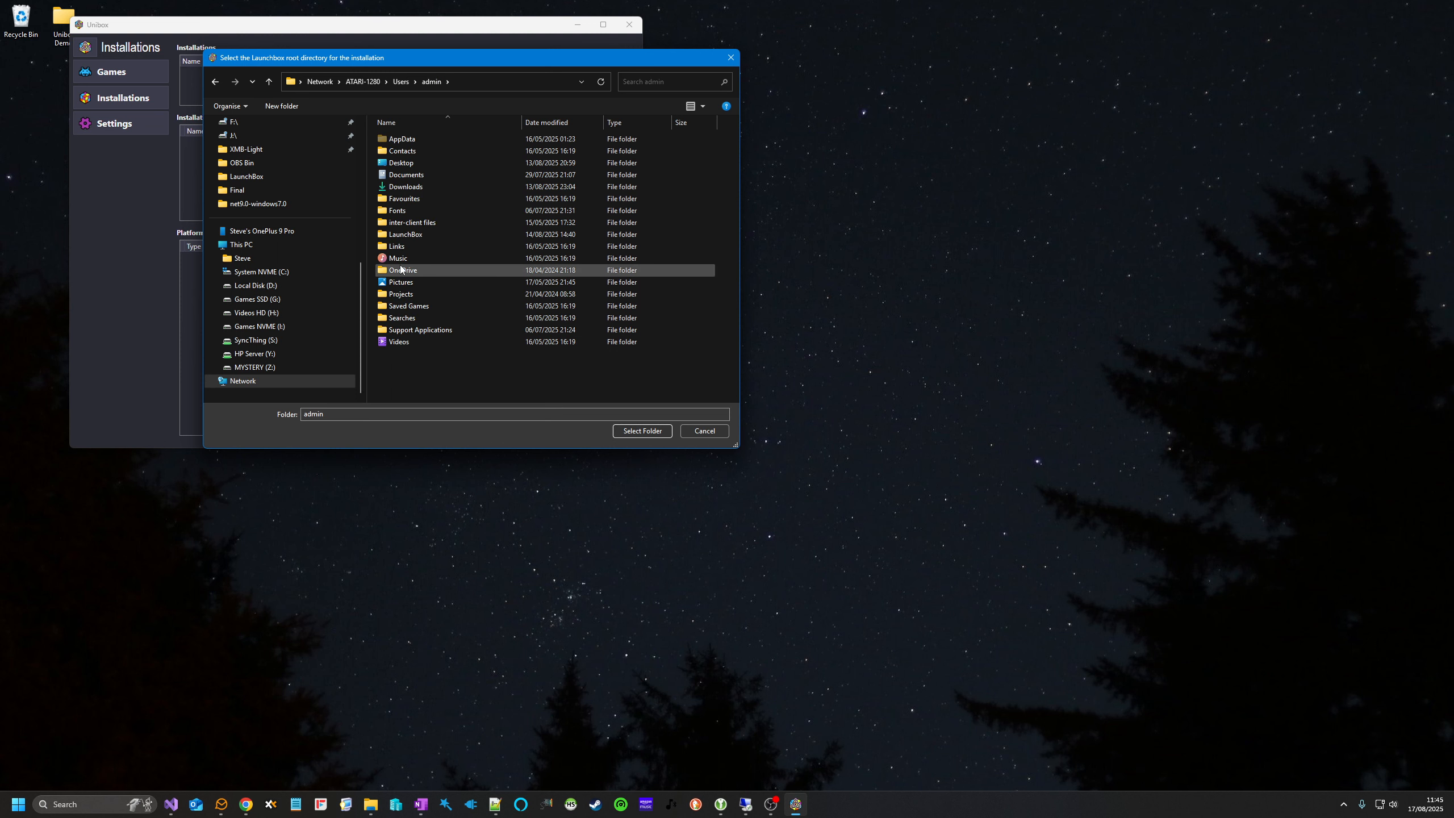
pyautogui.doubleClick(407, 232)
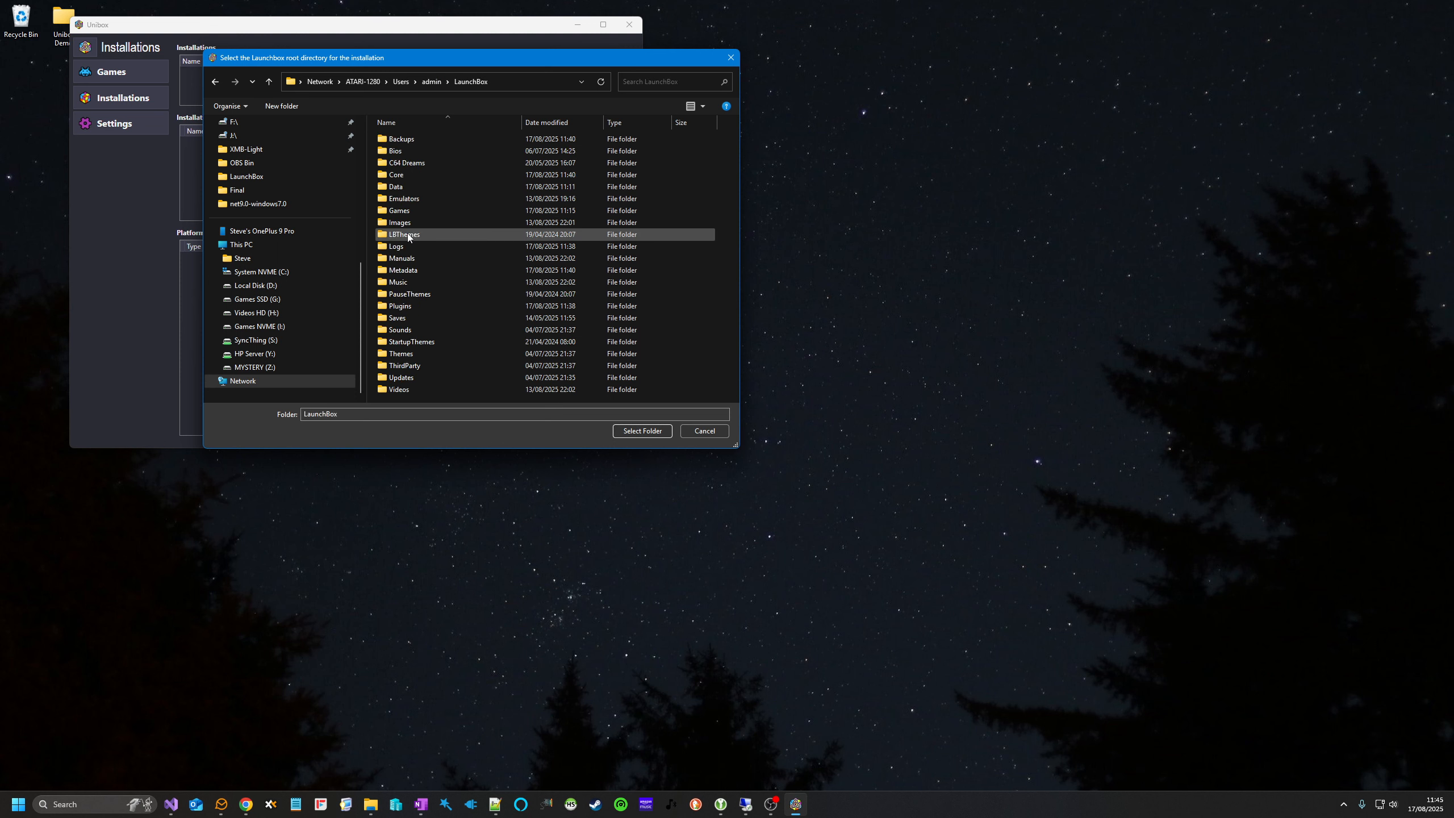
pyautogui.click(635, 429)
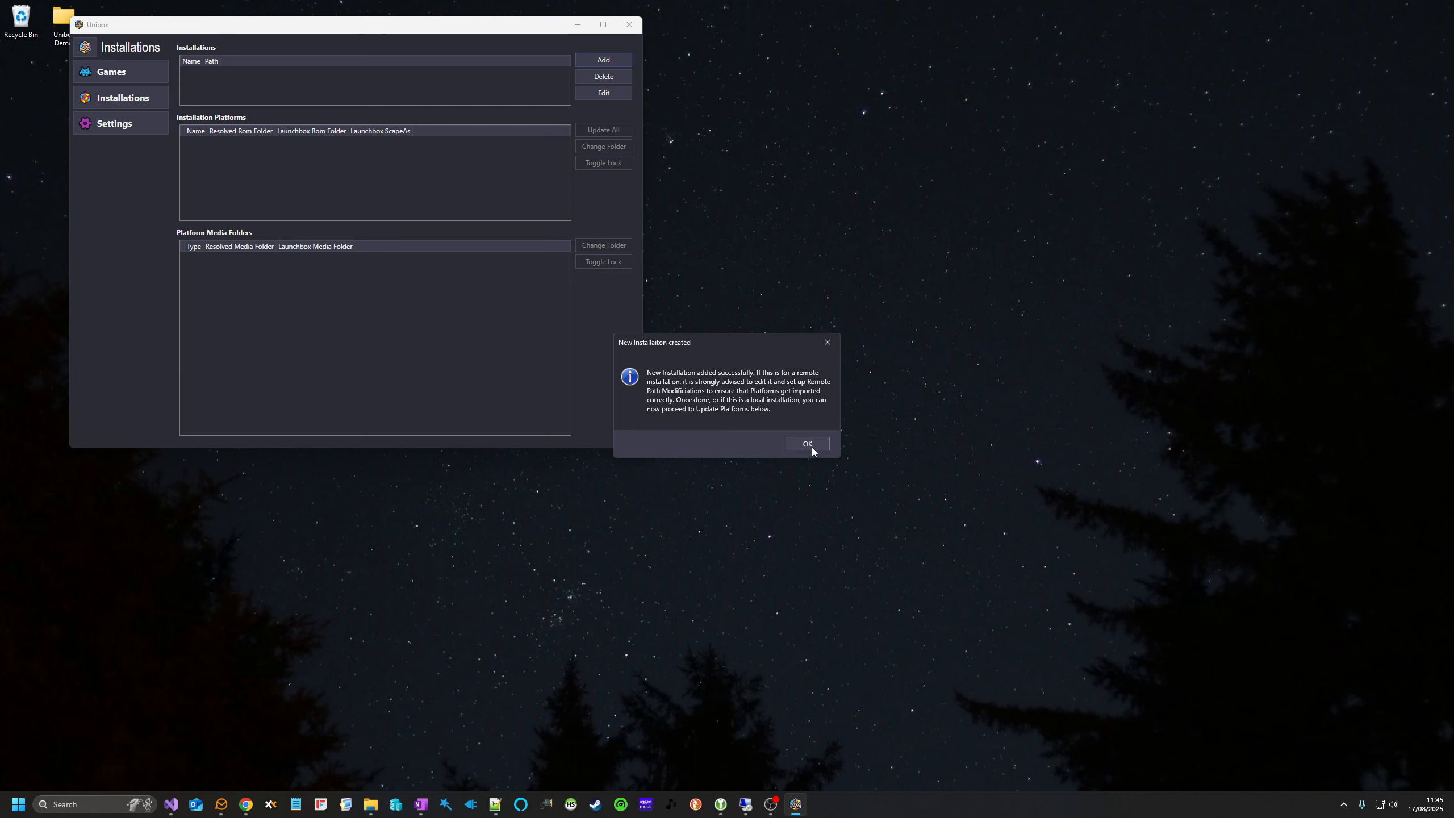
pyautogui.click(811, 448)
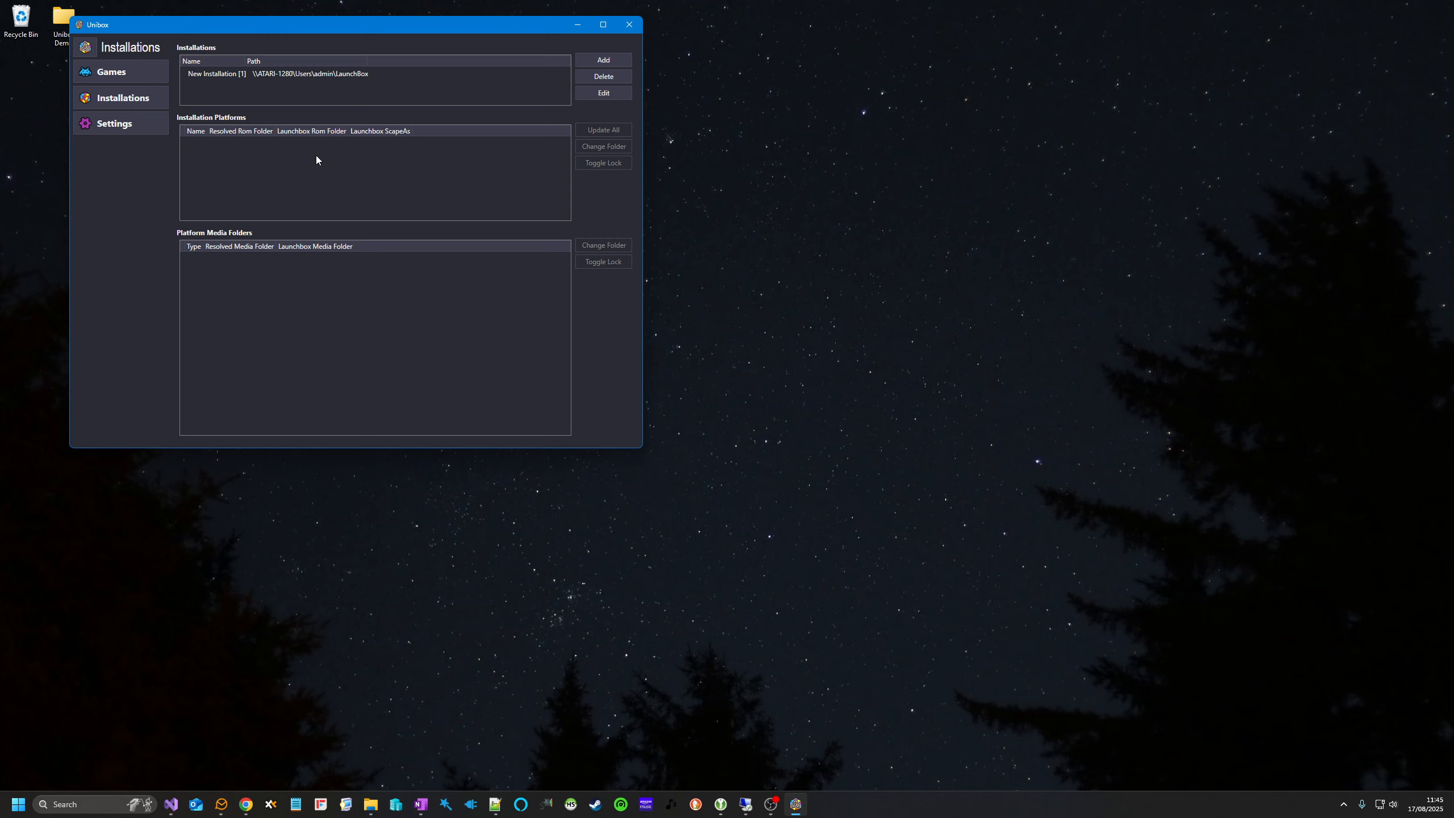
# - Open the new installation for editing and set its name to Atari 1280
pyautogui.click(313, 73)
pyautogui.click(609, 93)
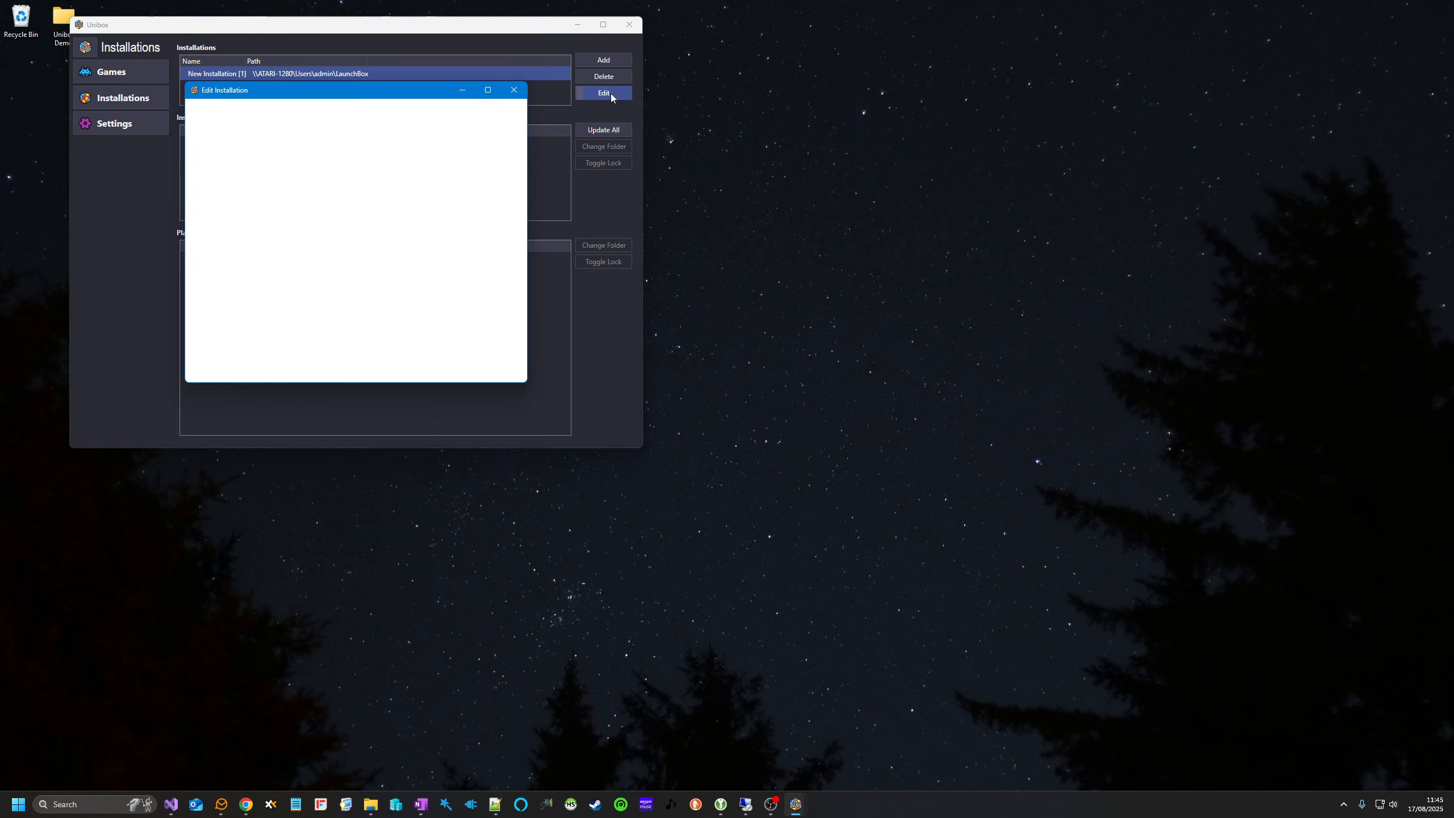
pyautogui.tripleClick(336, 191)
pyautogui.write('Atari 1280')
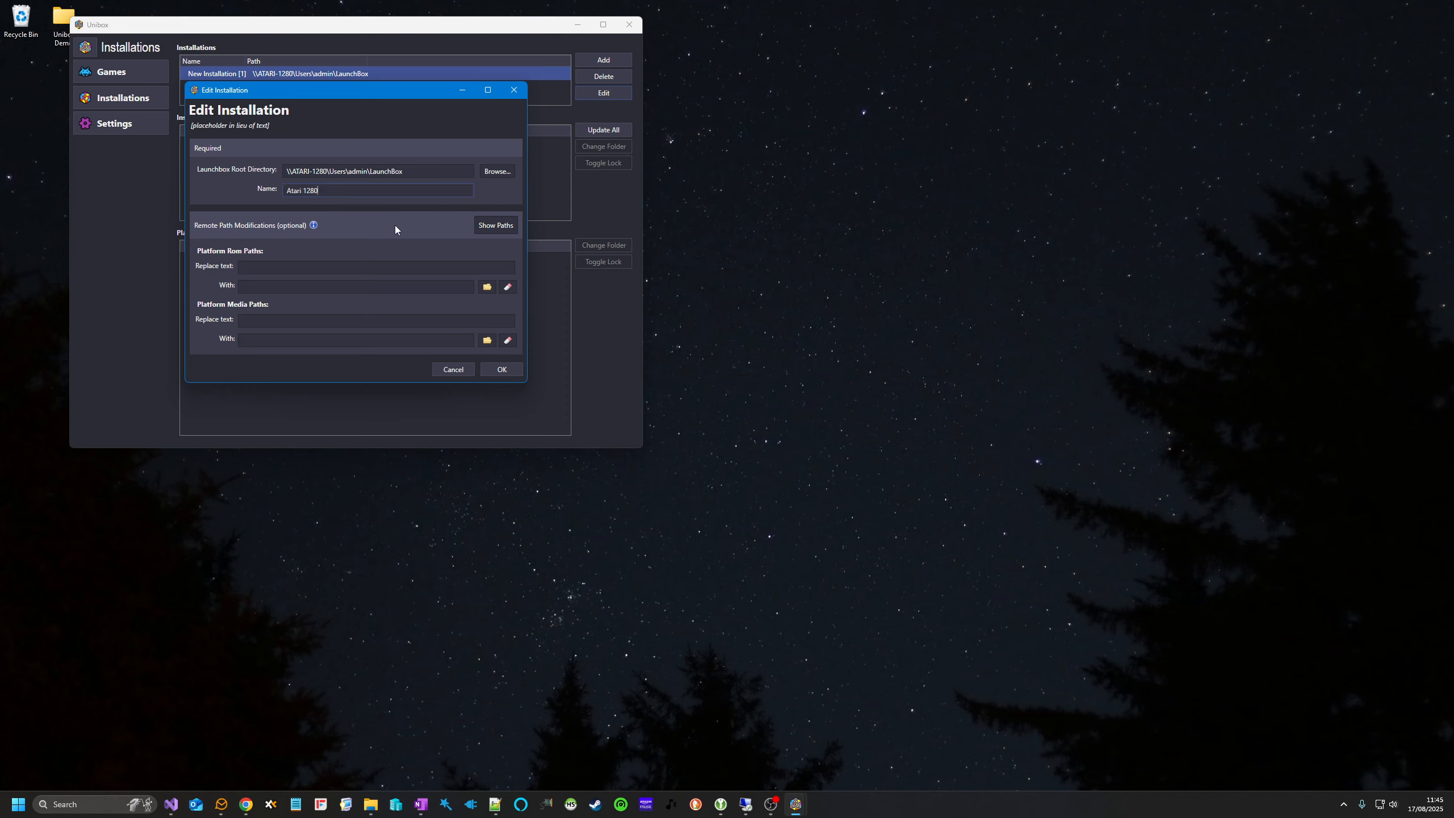
# - Examine the LaunchBox database ROM and media paths of the installation's Atari, Commodore 64 and Sega Dreamcast platforms
pyautogui.click(495, 225)
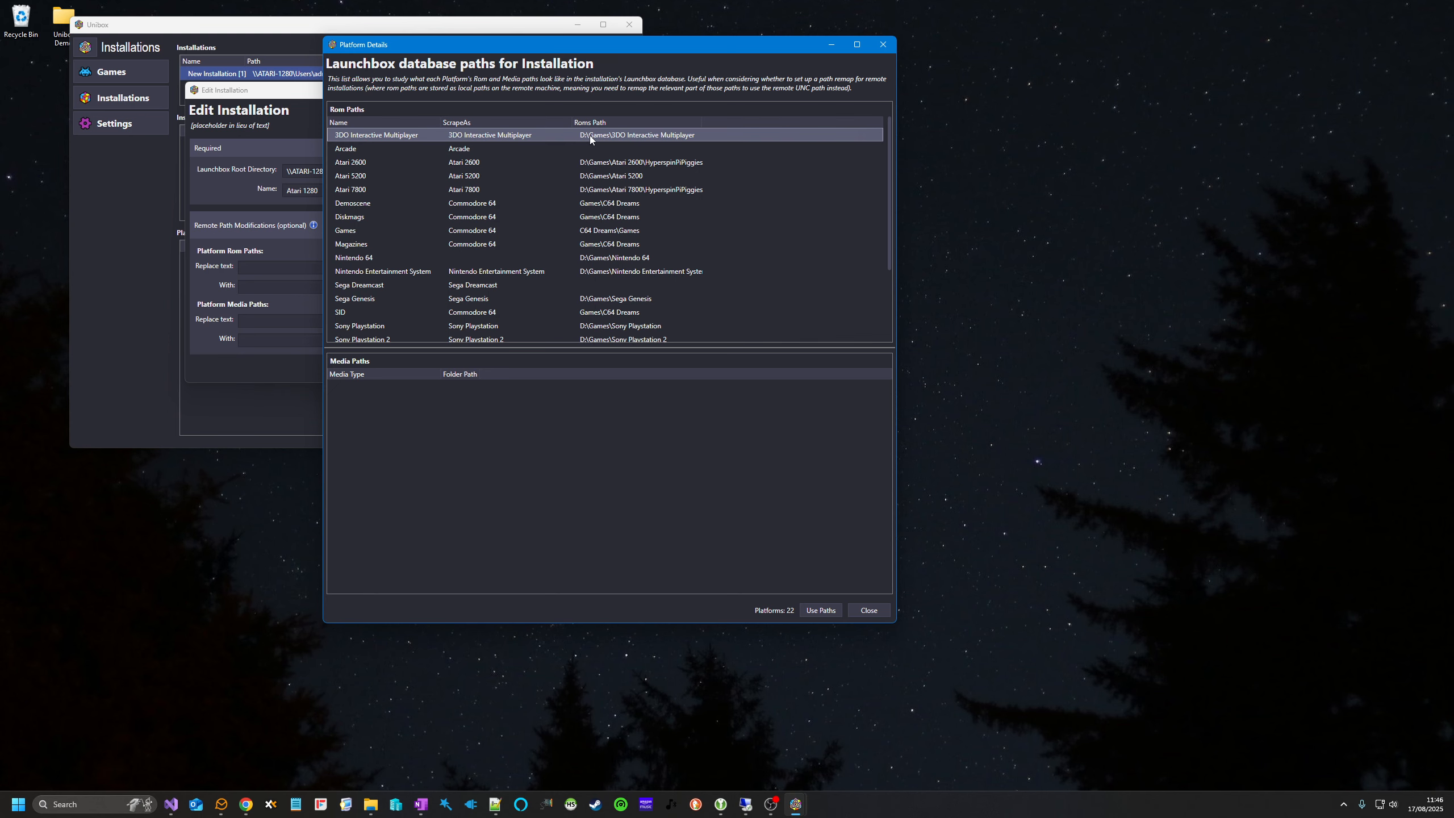
pyautogui.click(867, 610)
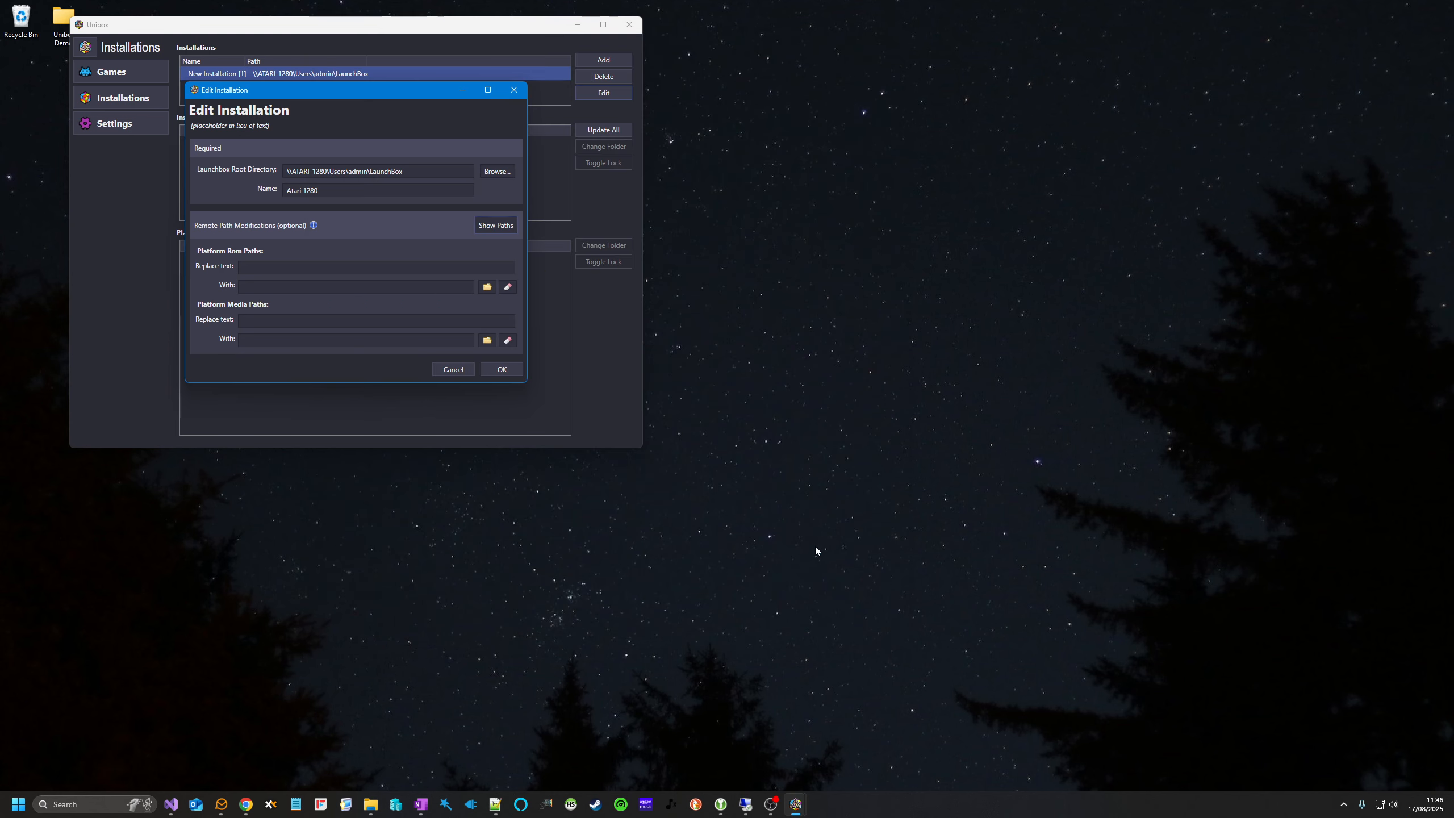
pyautogui.click(493, 229)
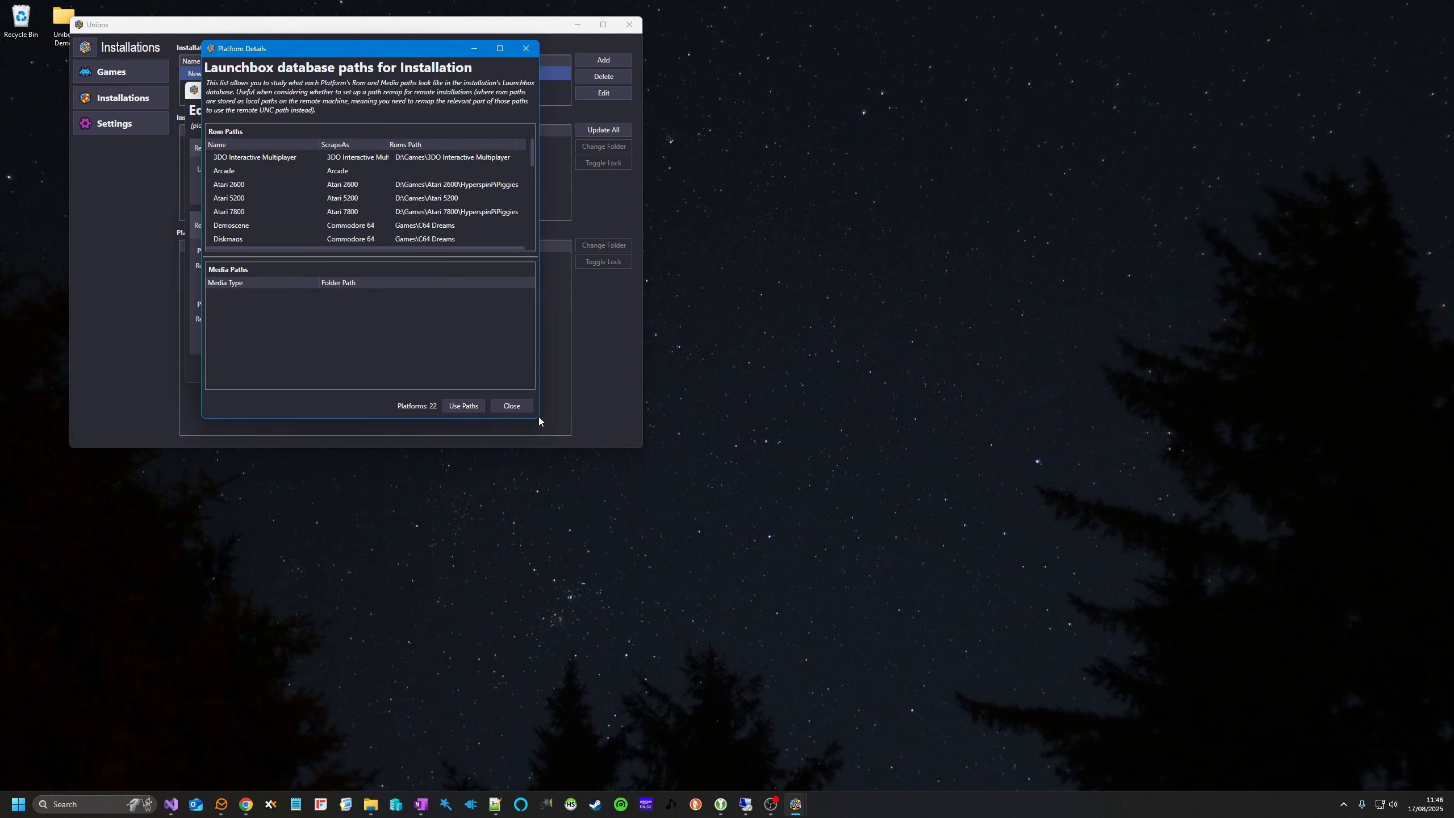
pyautogui.moveTo(538, 421); pyautogui.dragTo(795, 606)
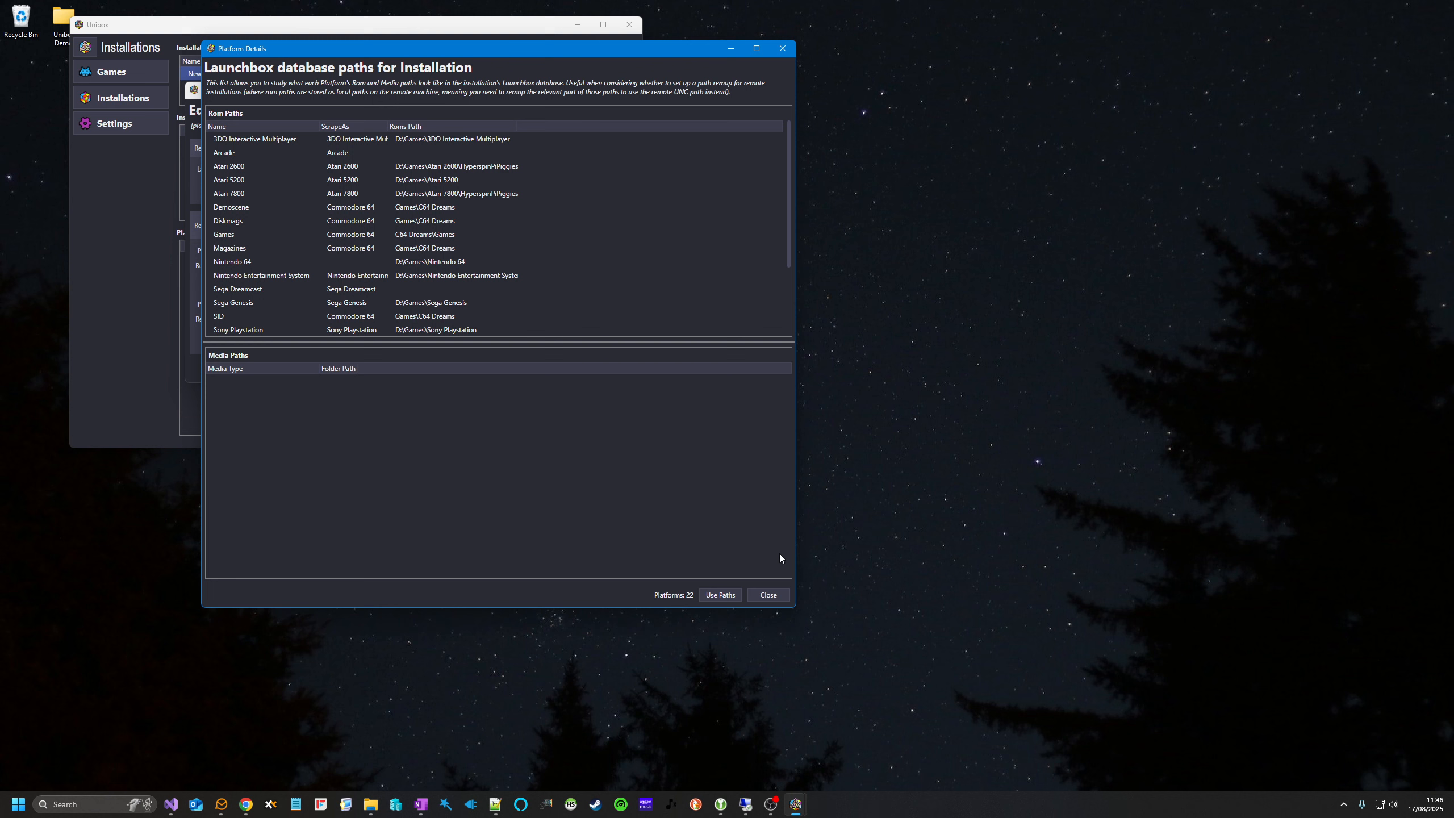
pyautogui.click(445, 165)
pyautogui.click(431, 180)
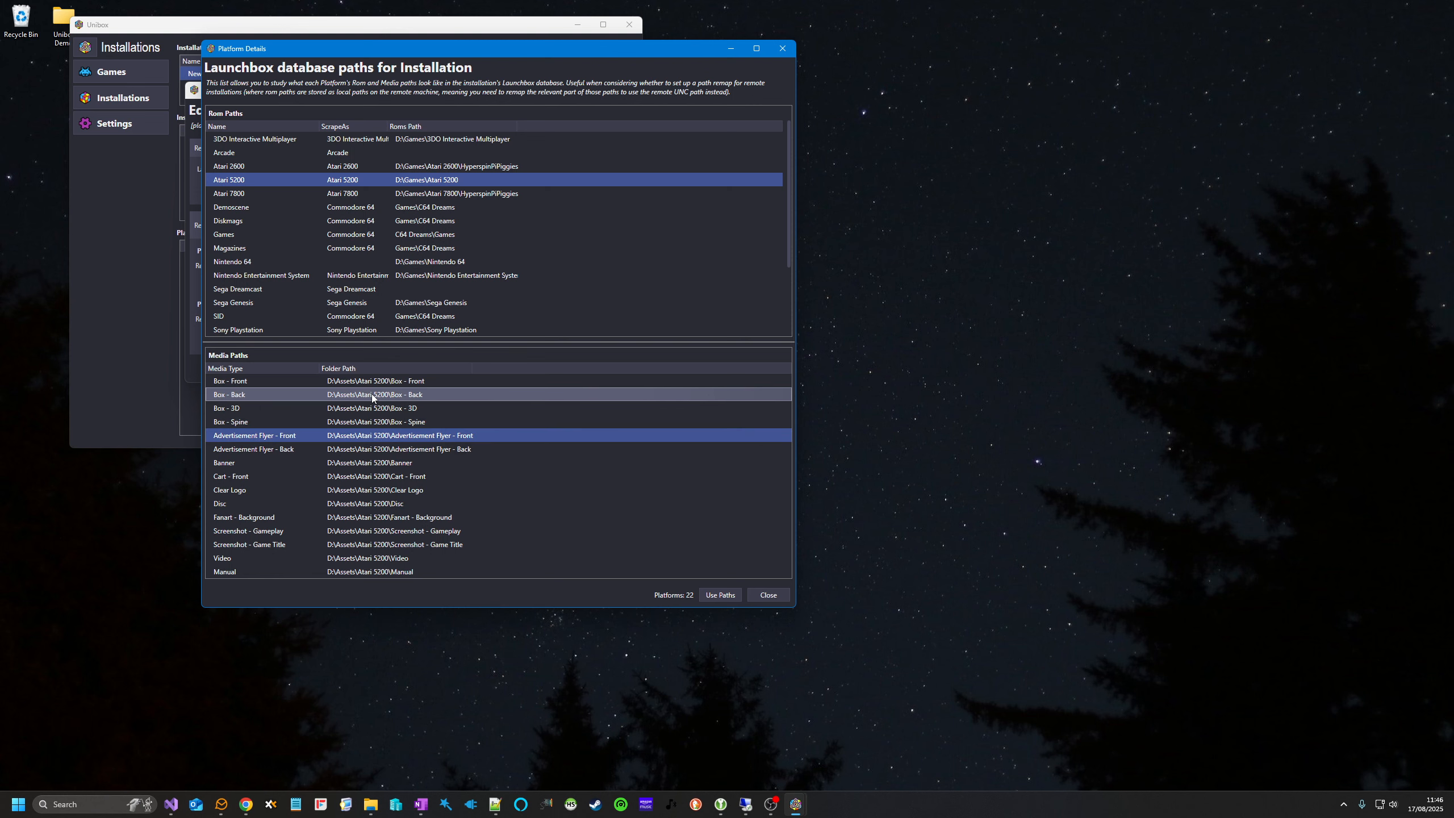
pyautogui.click(476, 206)
pyautogui.click(445, 167)
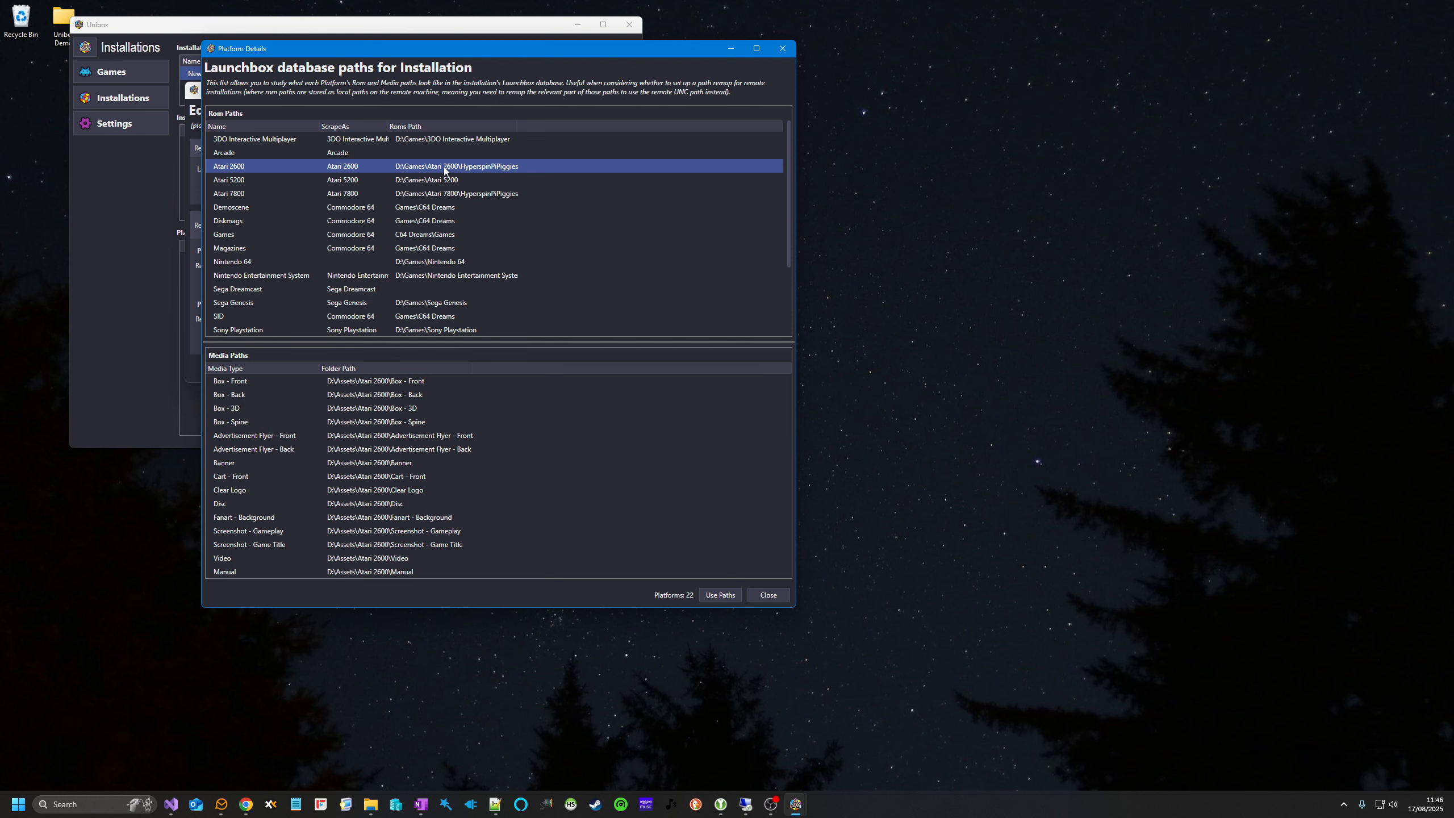
pyautogui.click(427, 208)
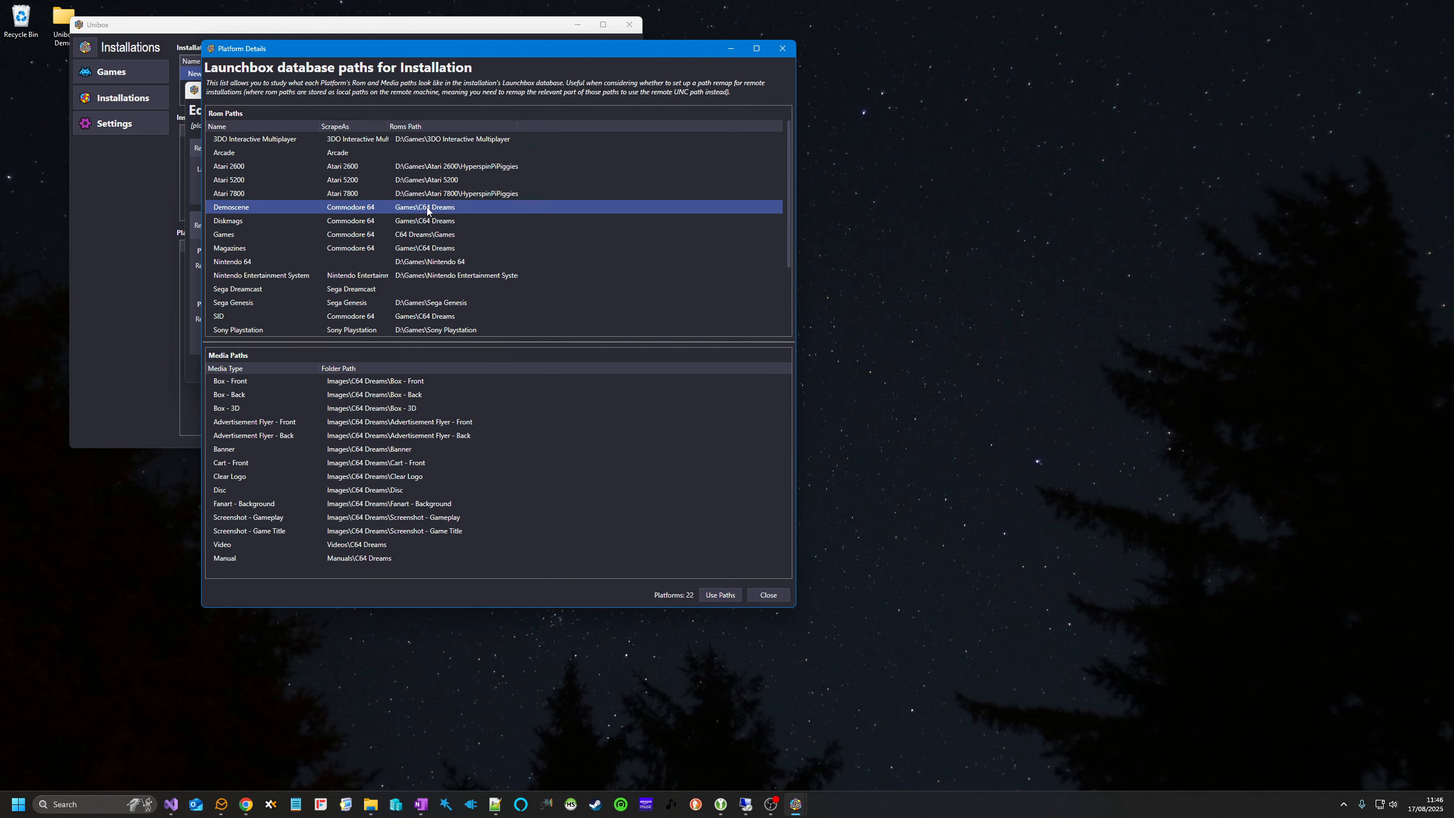
pyautogui.click(428, 235)
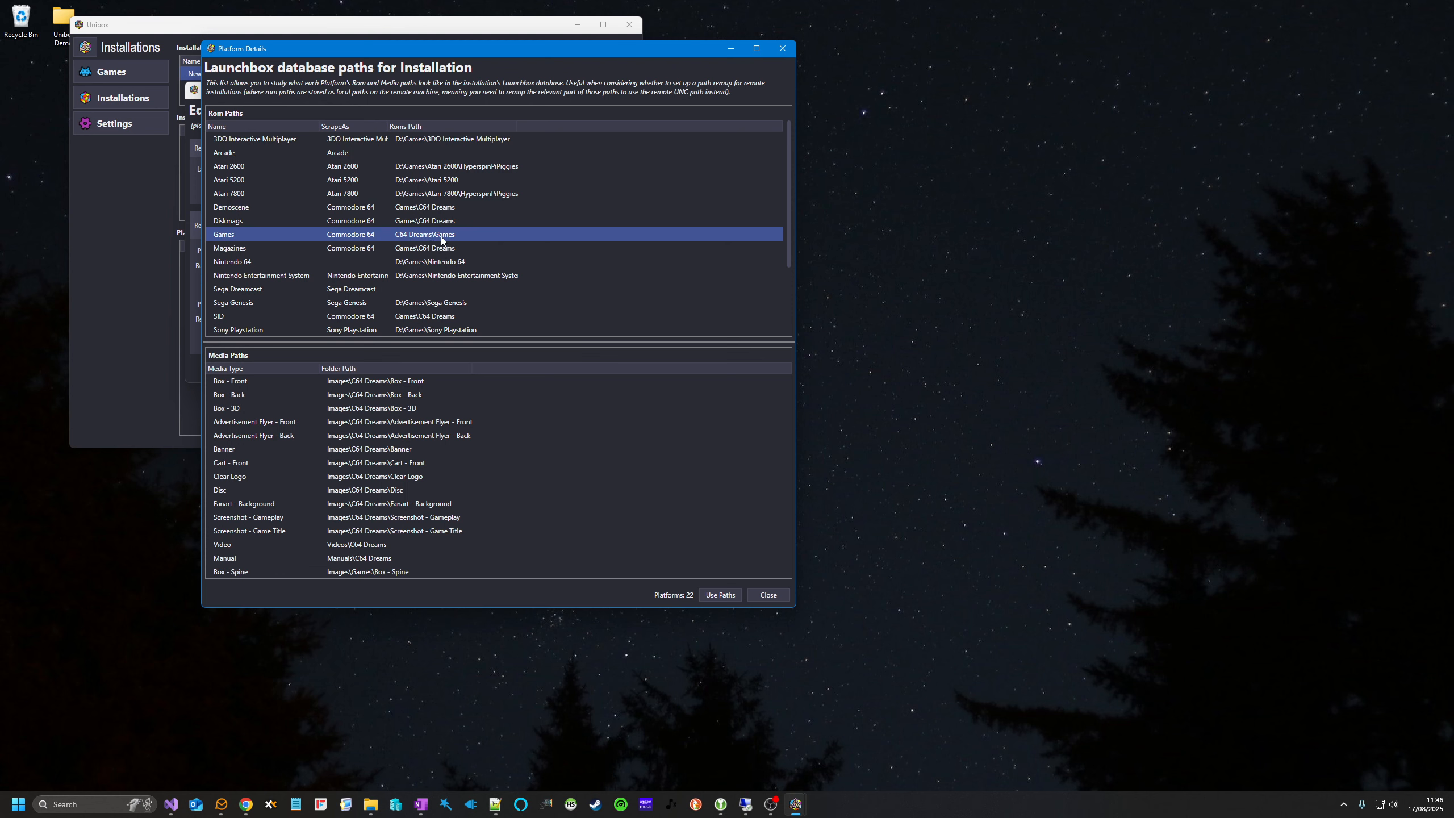
pyautogui.click(415, 248)
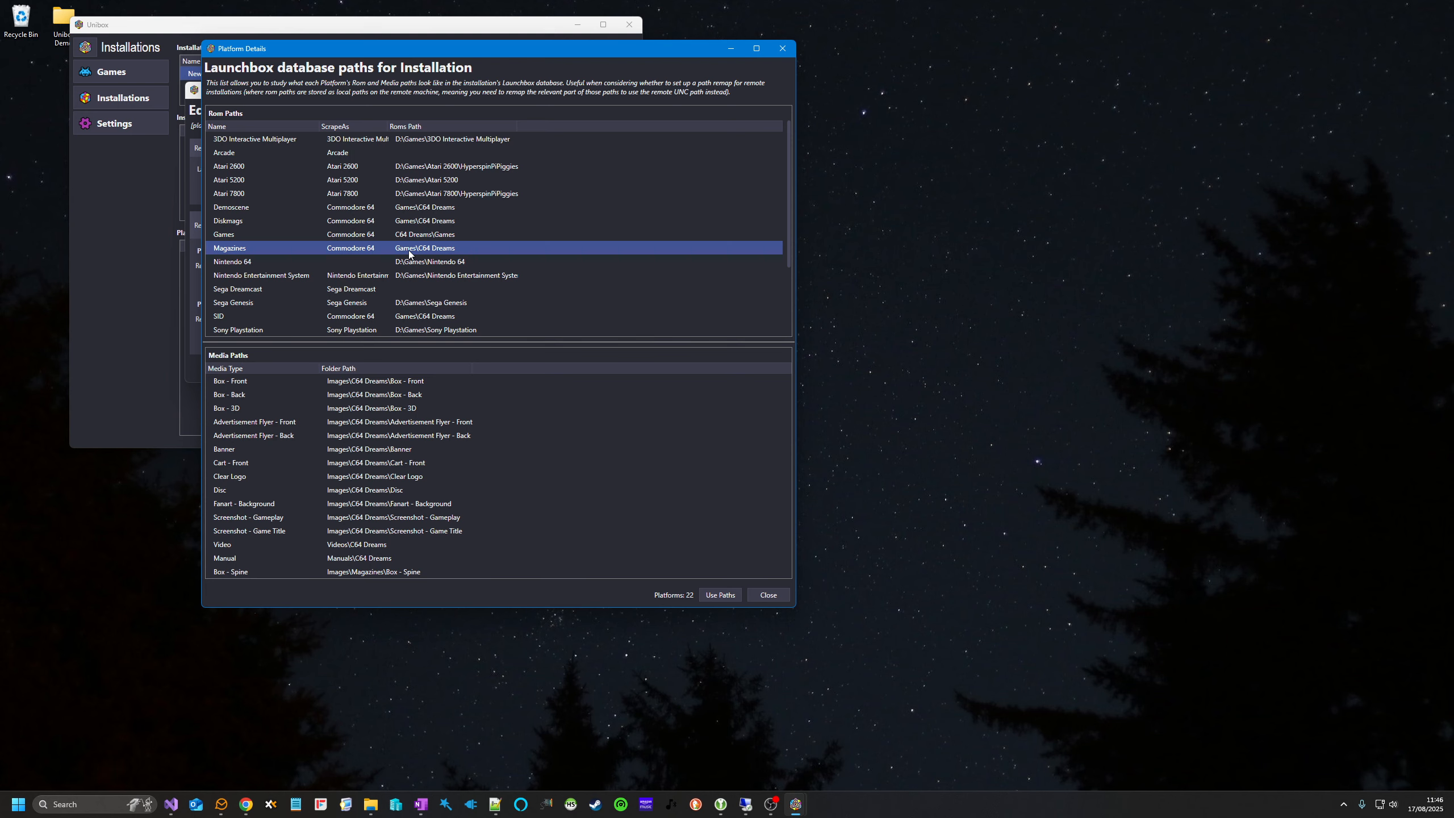
pyautogui.click(436, 288)
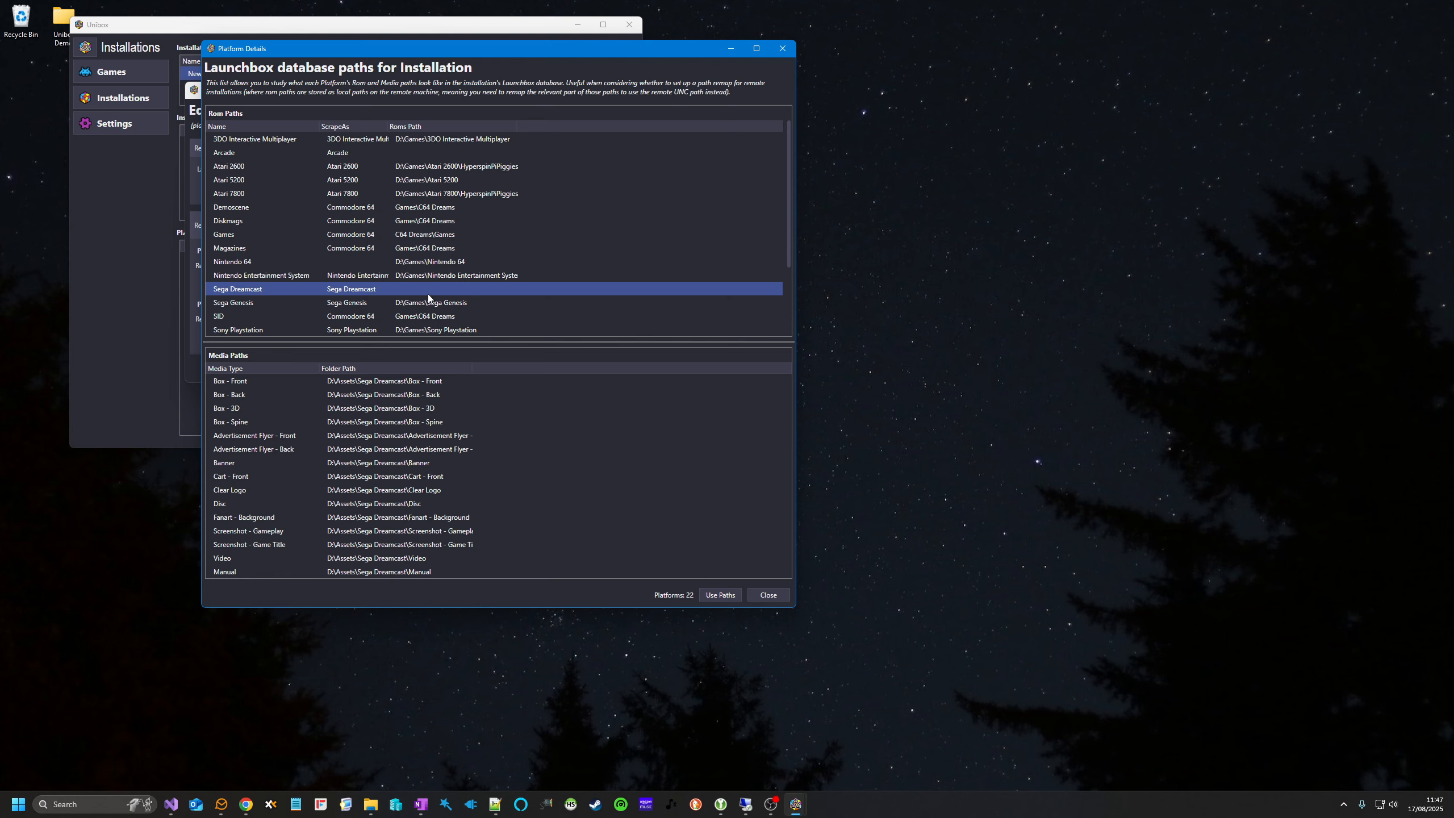
# - Use the Atari 2600 ROM path and its Advertisement Flyer - Back media path as the replace texts for the remote path modifications
pyautogui.click(438, 167)
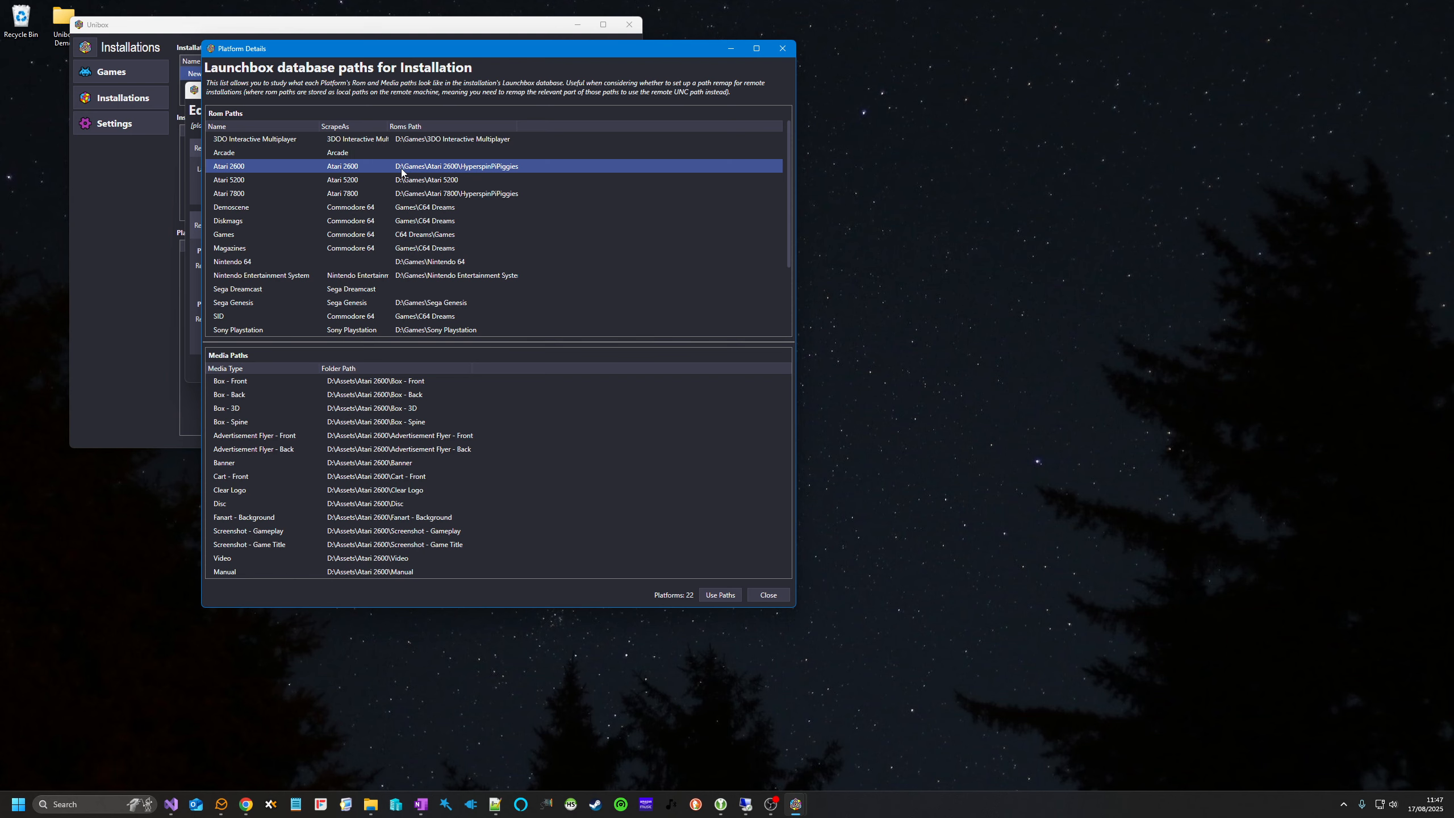
pyautogui.click(389, 450)
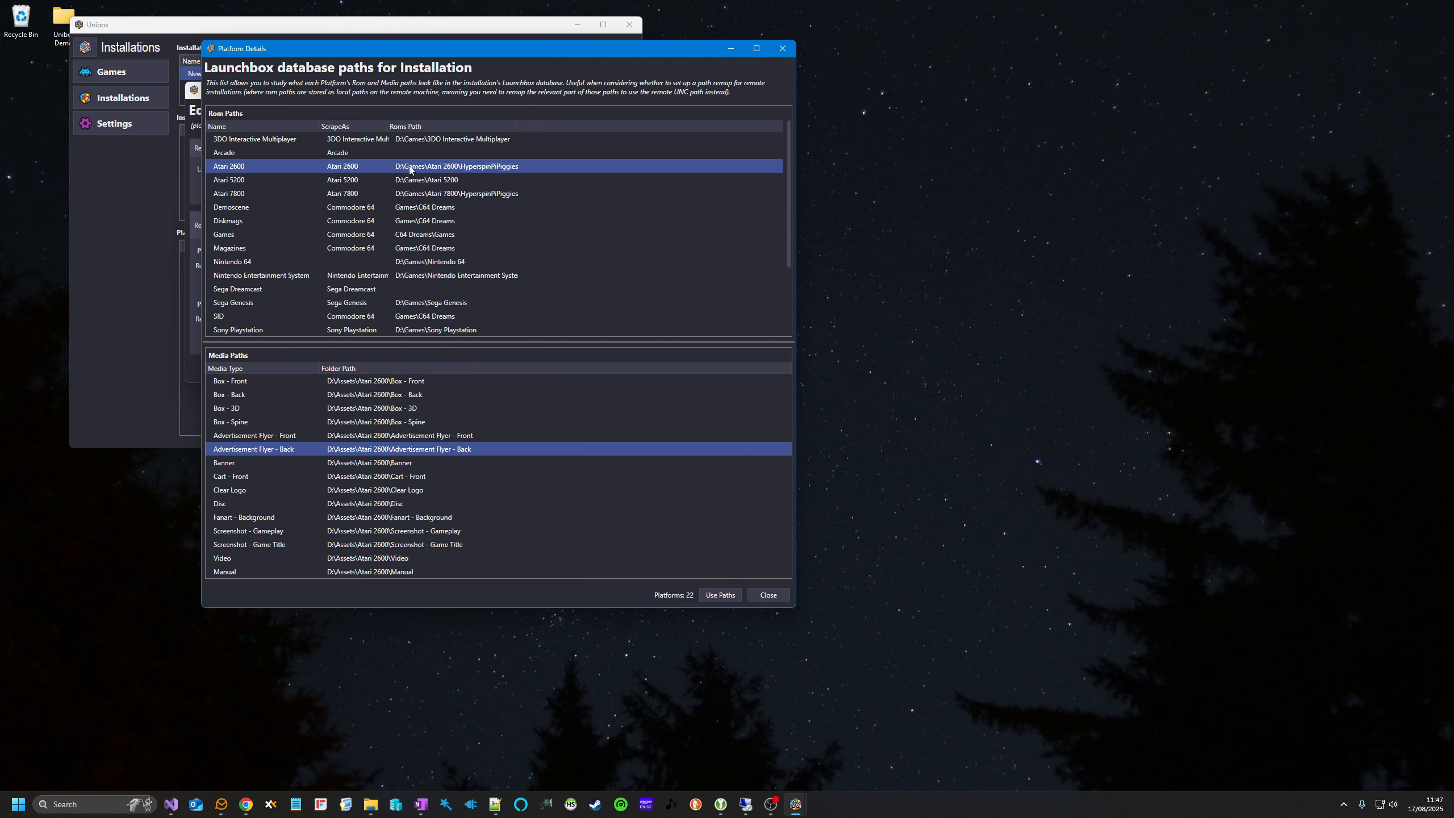
pyautogui.click(721, 595)
pyautogui.click(296, 269)
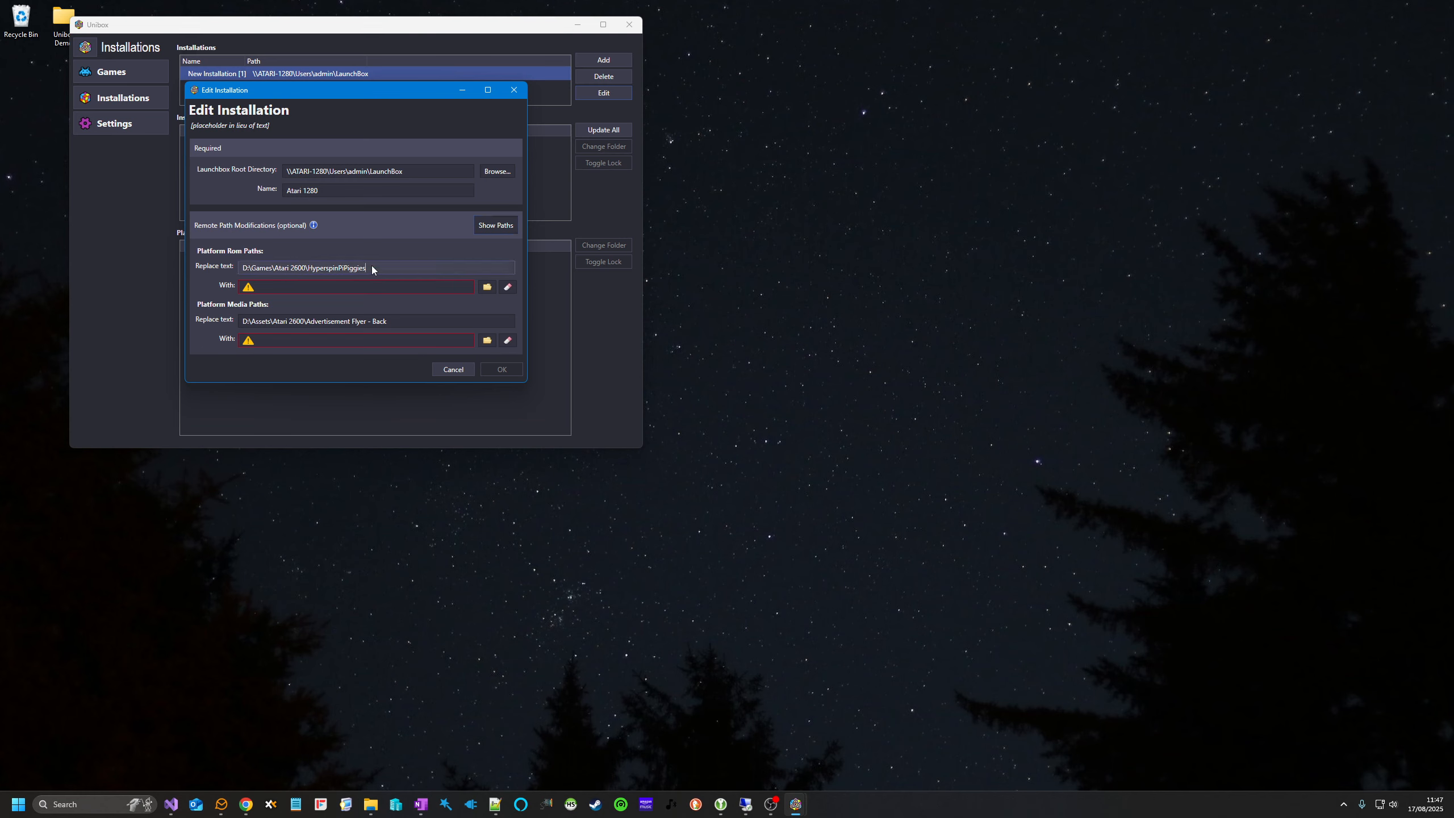
# - Set the replacement folder for the platform ROM paths to \\ATARI-1280\Games
pyautogui.click(488, 286)
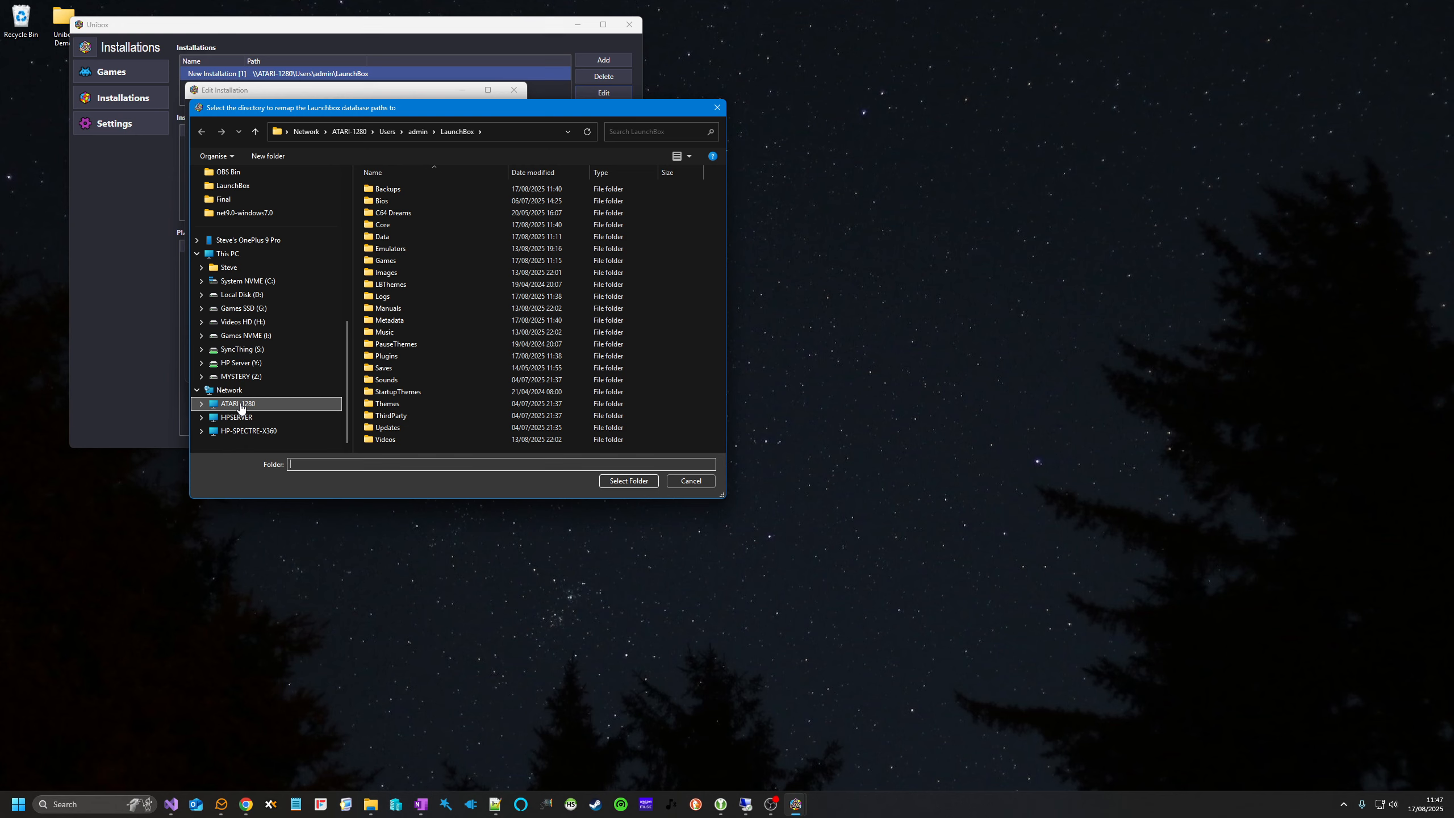
pyautogui.click(240, 404)
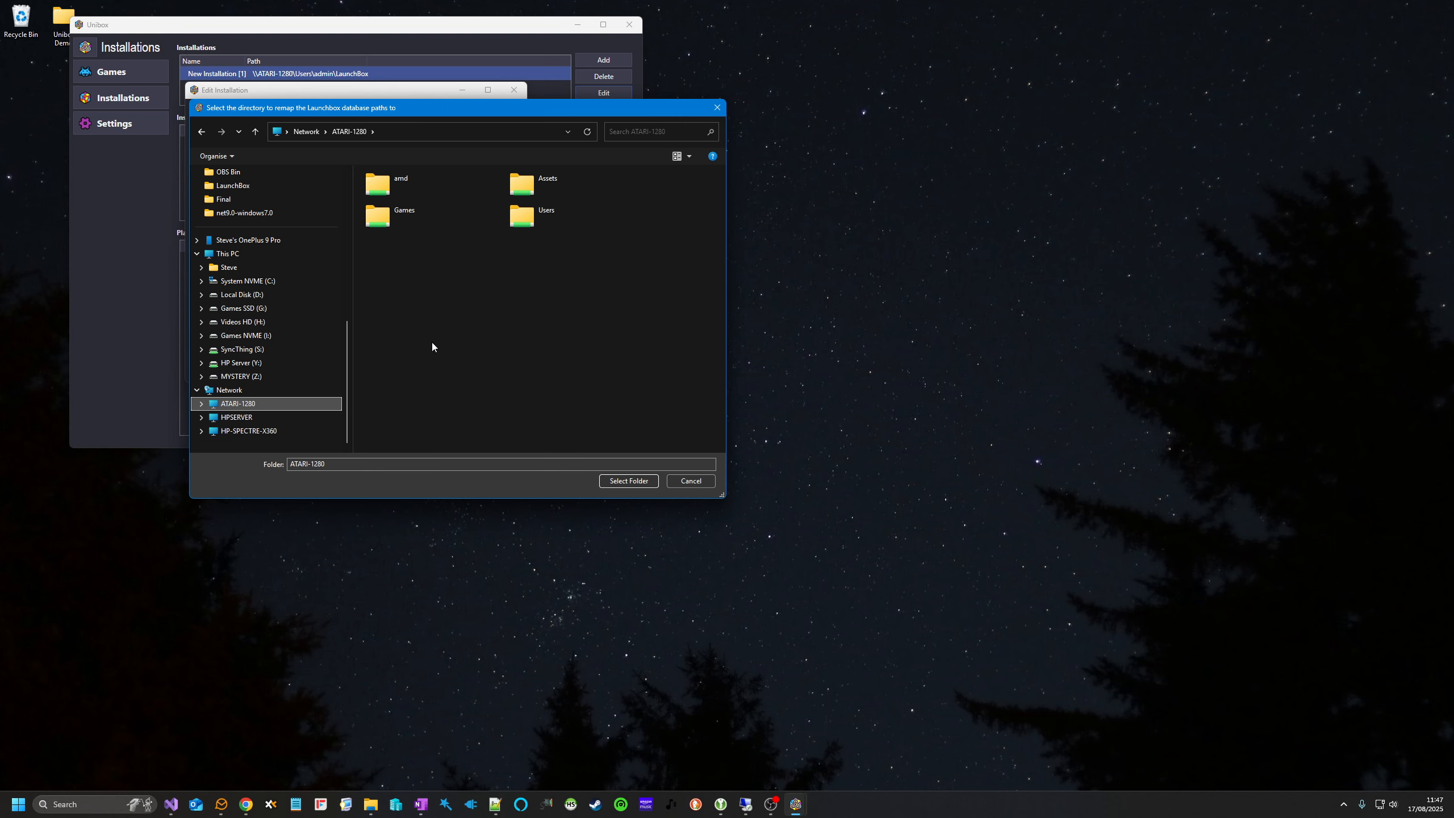
pyautogui.moveTo(466, 107); pyautogui.dragTo(605, 122)
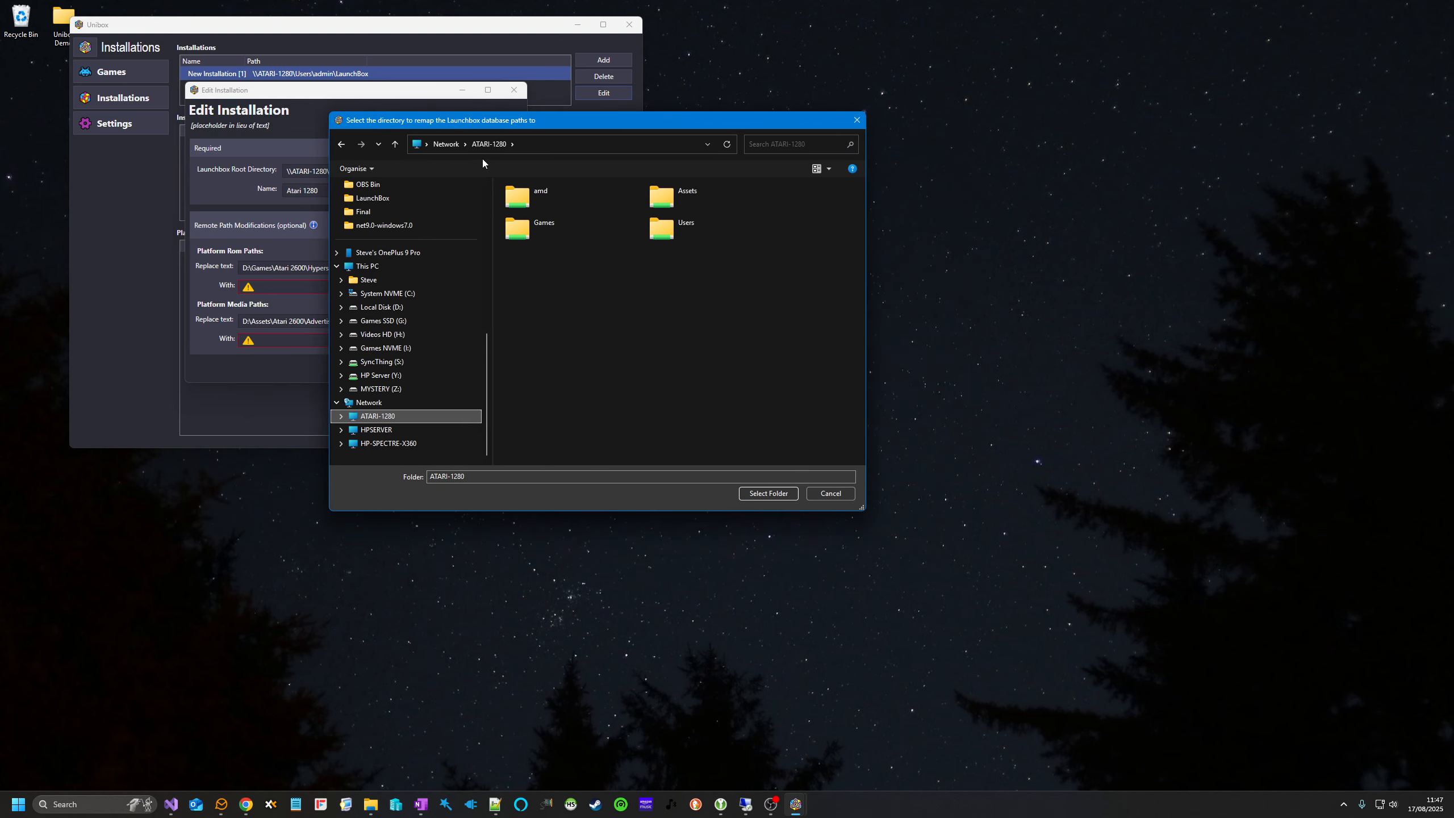
pyautogui.click(528, 229)
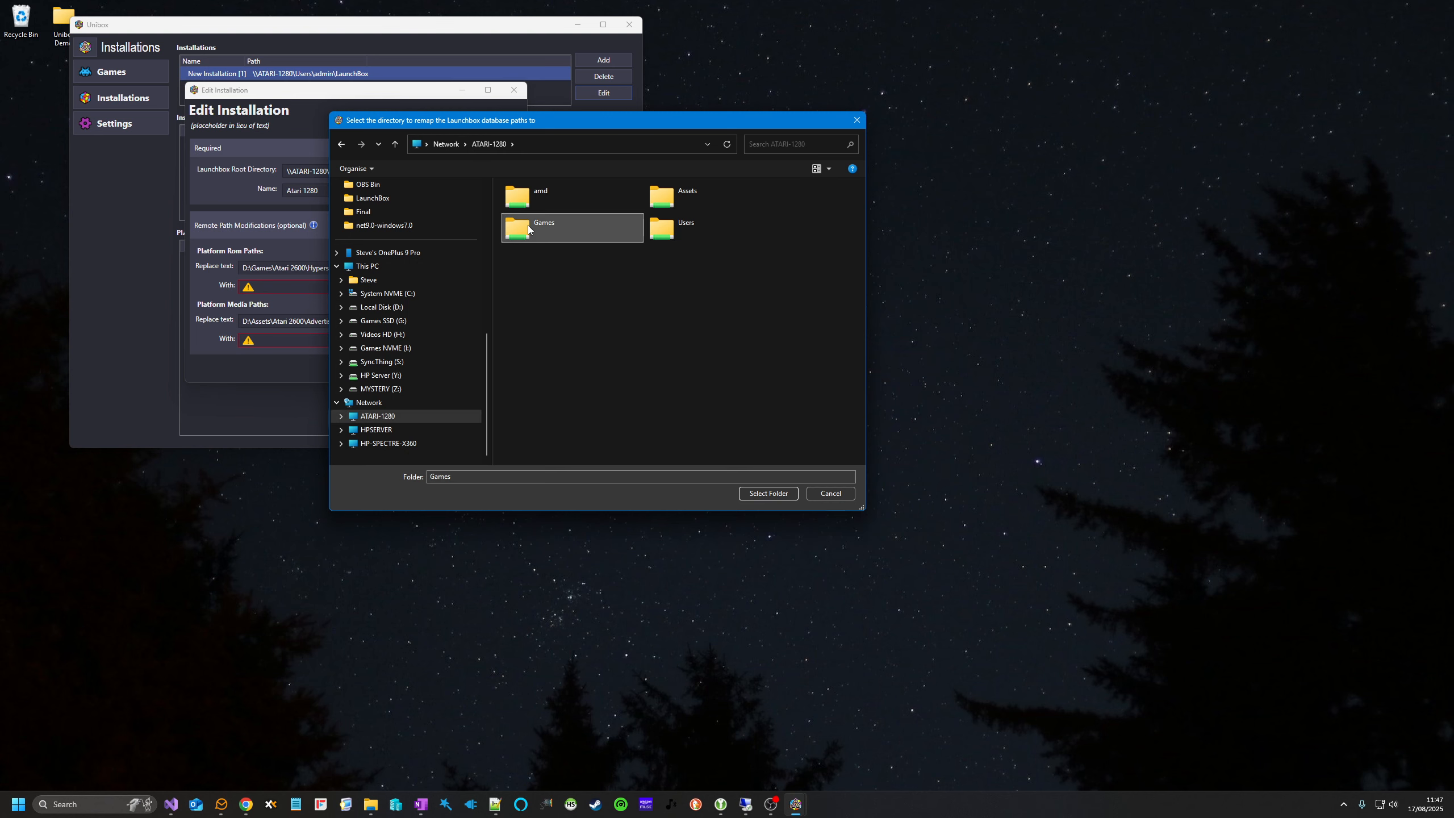
pyautogui.click(768, 495)
# - Shorten the replace text of the platform ROM paths to D:\Games
pyautogui.click(384, 269)
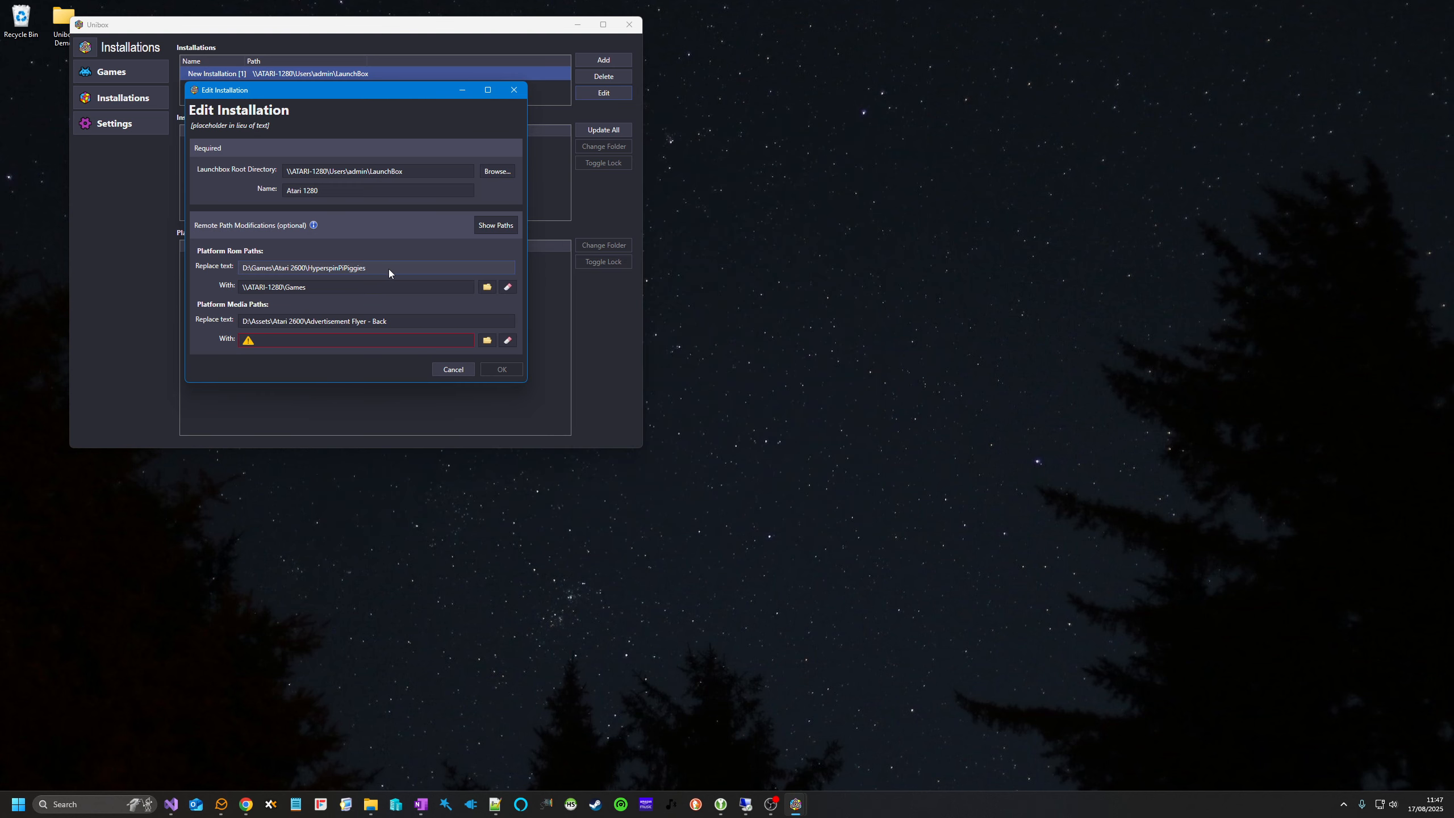
pyautogui.press('BackSpace')
pyautogui.press('BackSpace')
pyautogui.press('BackSpace')
pyautogui.press('BackSpace')
pyautogui.press('BackSpace')
pyautogui.press('BackSpace')
pyautogui.press('BackSpace')
pyautogui.press('BackSpace')
pyautogui.press('BackSpace')
pyautogui.press('BackSpace')
pyautogui.press('BackSpace')
pyautogui.press('BackSpace')
pyautogui.press('BackSpace')
pyautogui.press('BackSpace')
pyautogui.press('BackSpace')
pyautogui.press('BackSpace')
pyautogui.press('BackSpace')
pyautogui.press('BackSpace')
pyautogui.press('BackSpace')
pyautogui.press('BackSpace')
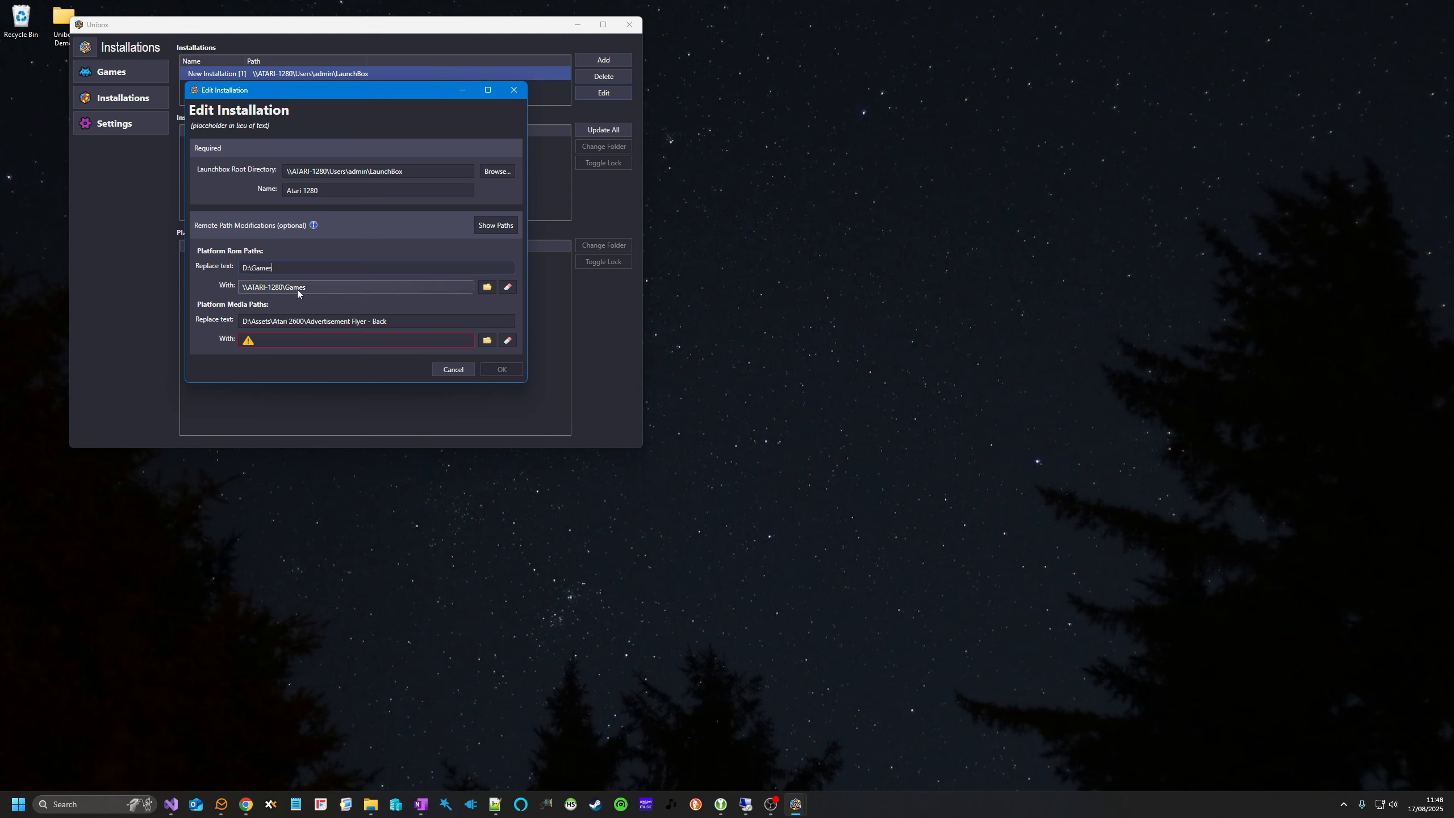
# - Set the replacement folder for the platform media paths to \\ATARI-1280\Assets
pyautogui.click(488, 341)
pyautogui.scroll(-1, 377, 435)
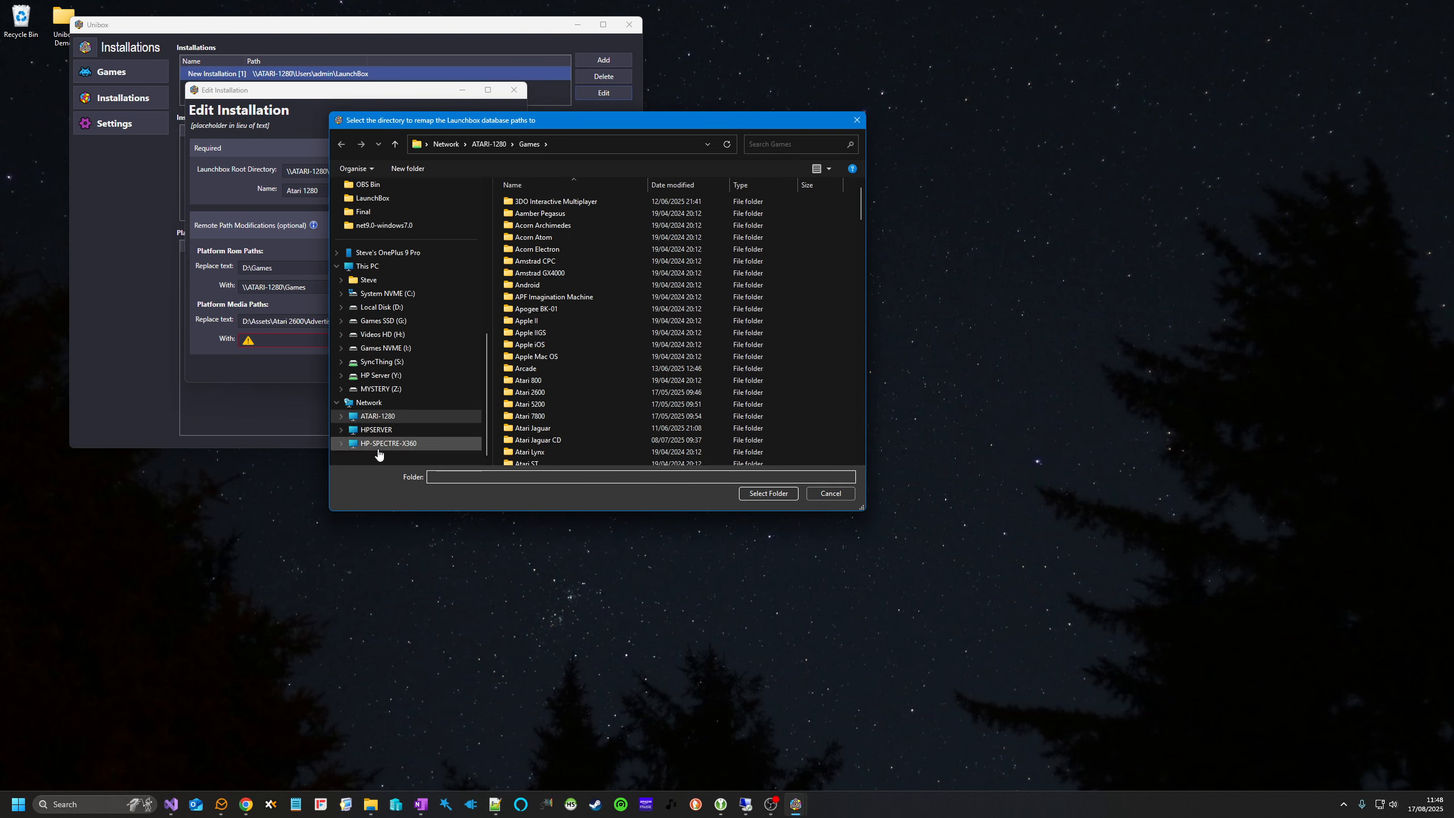
pyautogui.click(384, 419)
pyautogui.doubleClick(687, 195)
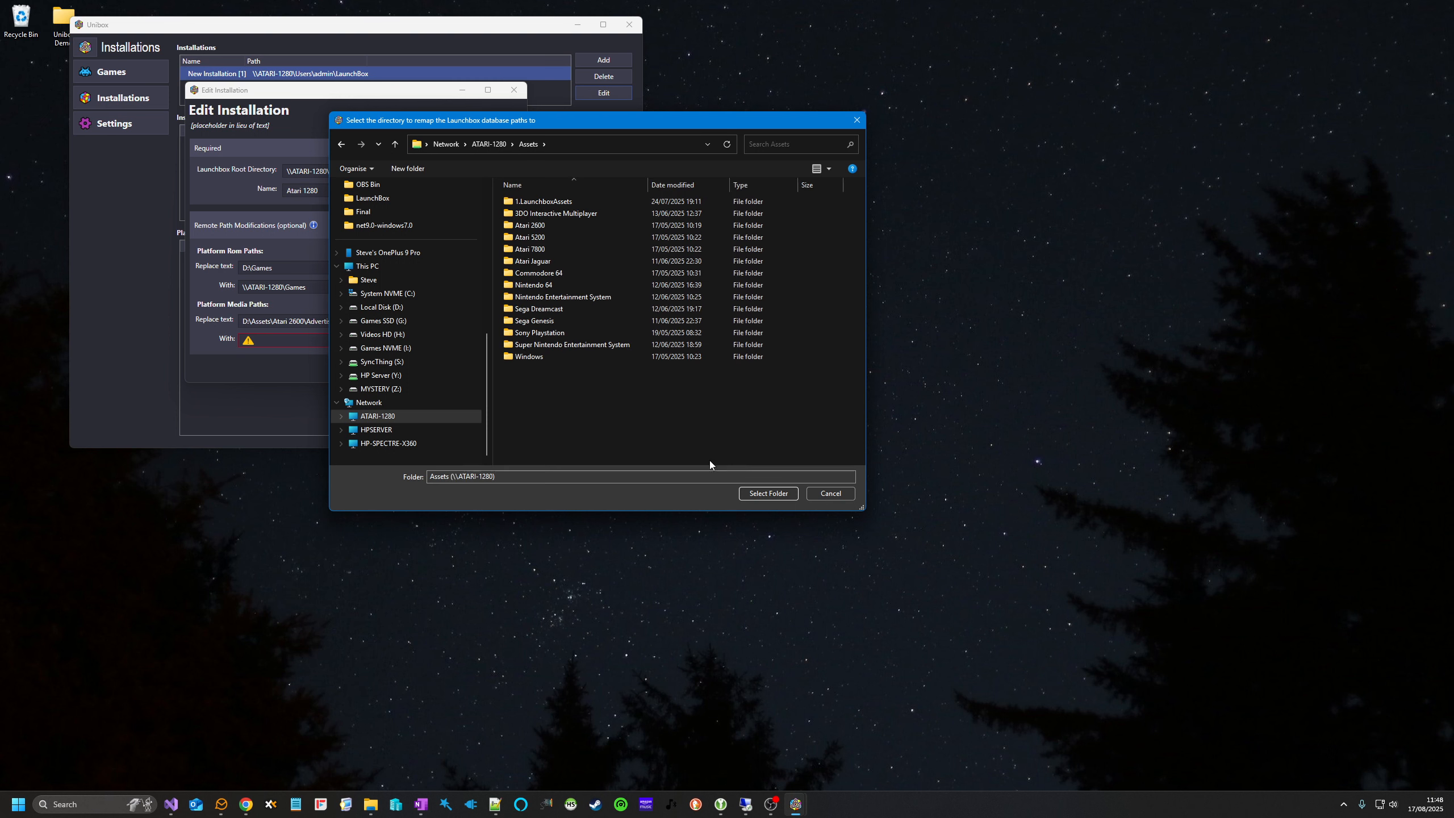
pyautogui.click(768, 493)
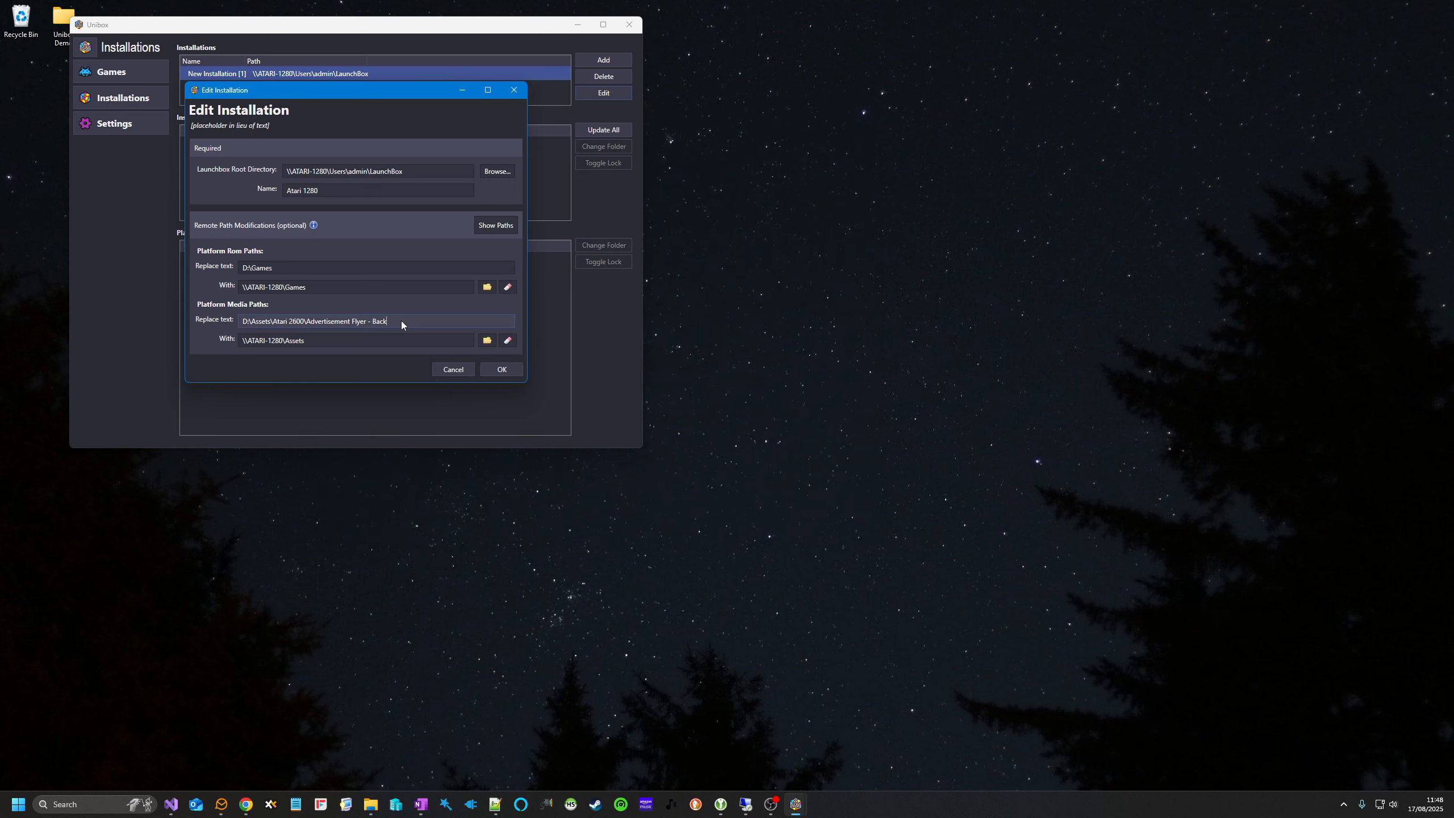
# - Shorten the replace text of the platform media paths to D:\Assets, and save the installation
pyautogui.press('BackSpace')
pyautogui.press('BackSpace')
pyautogui.press('BackSpace')
pyautogui.press('BackSpace')
pyautogui.press('BackSpace')
pyautogui.press('BackSpace')
pyautogui.press('BackSpace')
pyautogui.press('BackSpace')
pyautogui.press('BackSpace')
pyautogui.click(502, 369)
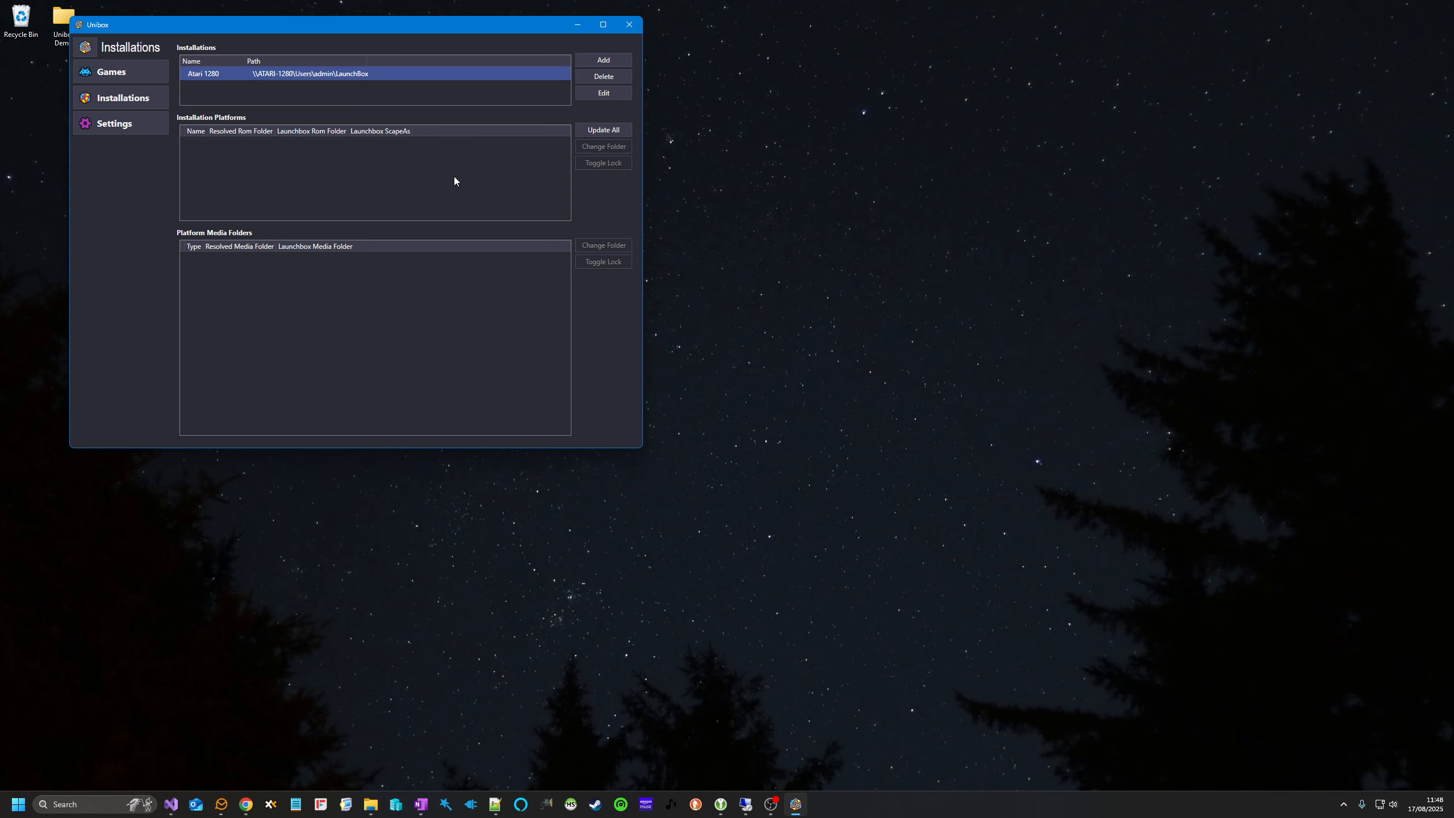
# - Update all platforms of the Atari 1280 installation, and enlarge the results window
pyautogui.moveTo(358, 26); pyautogui.dragTo(356, 59)
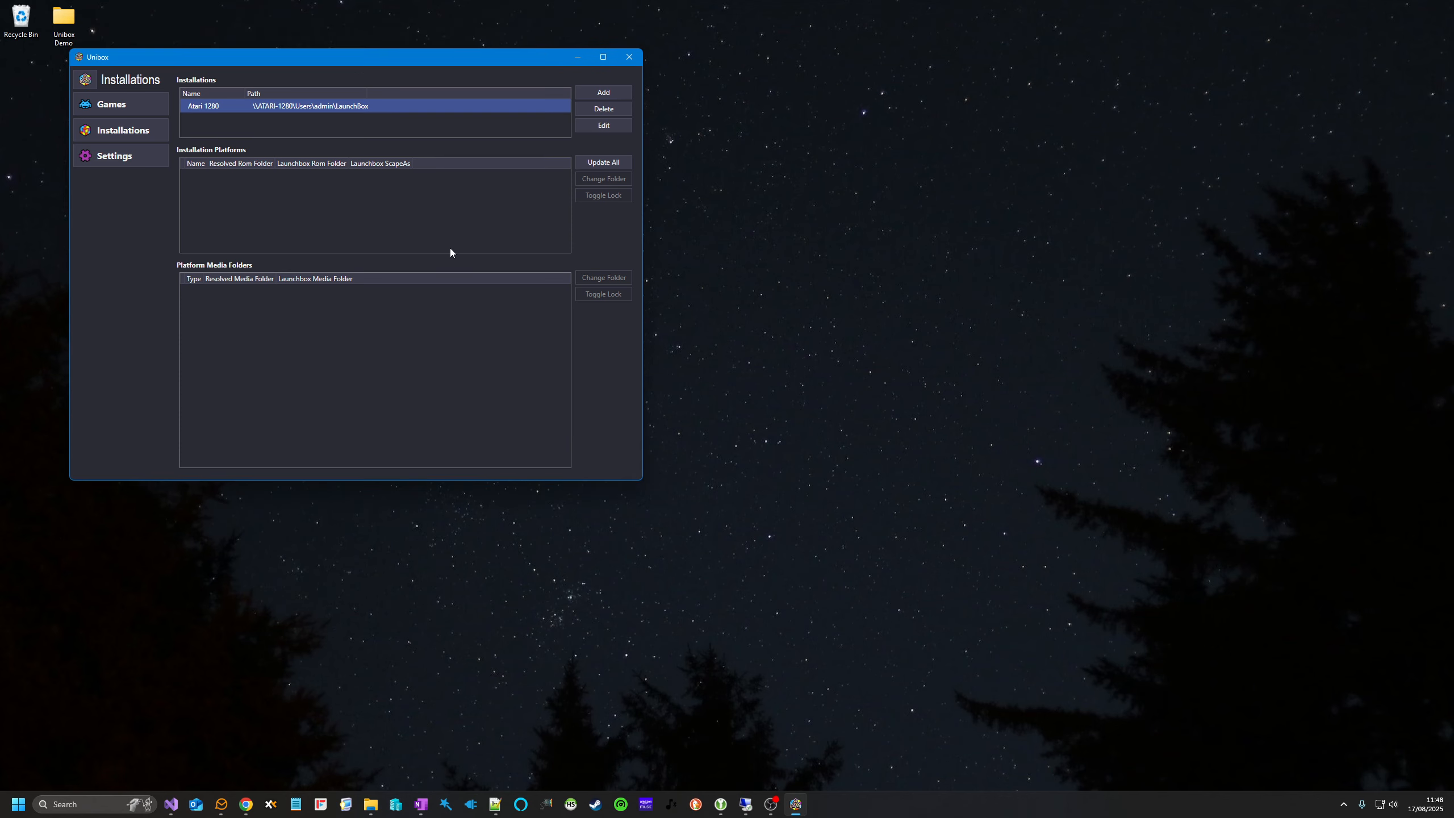
pyautogui.click(607, 163)
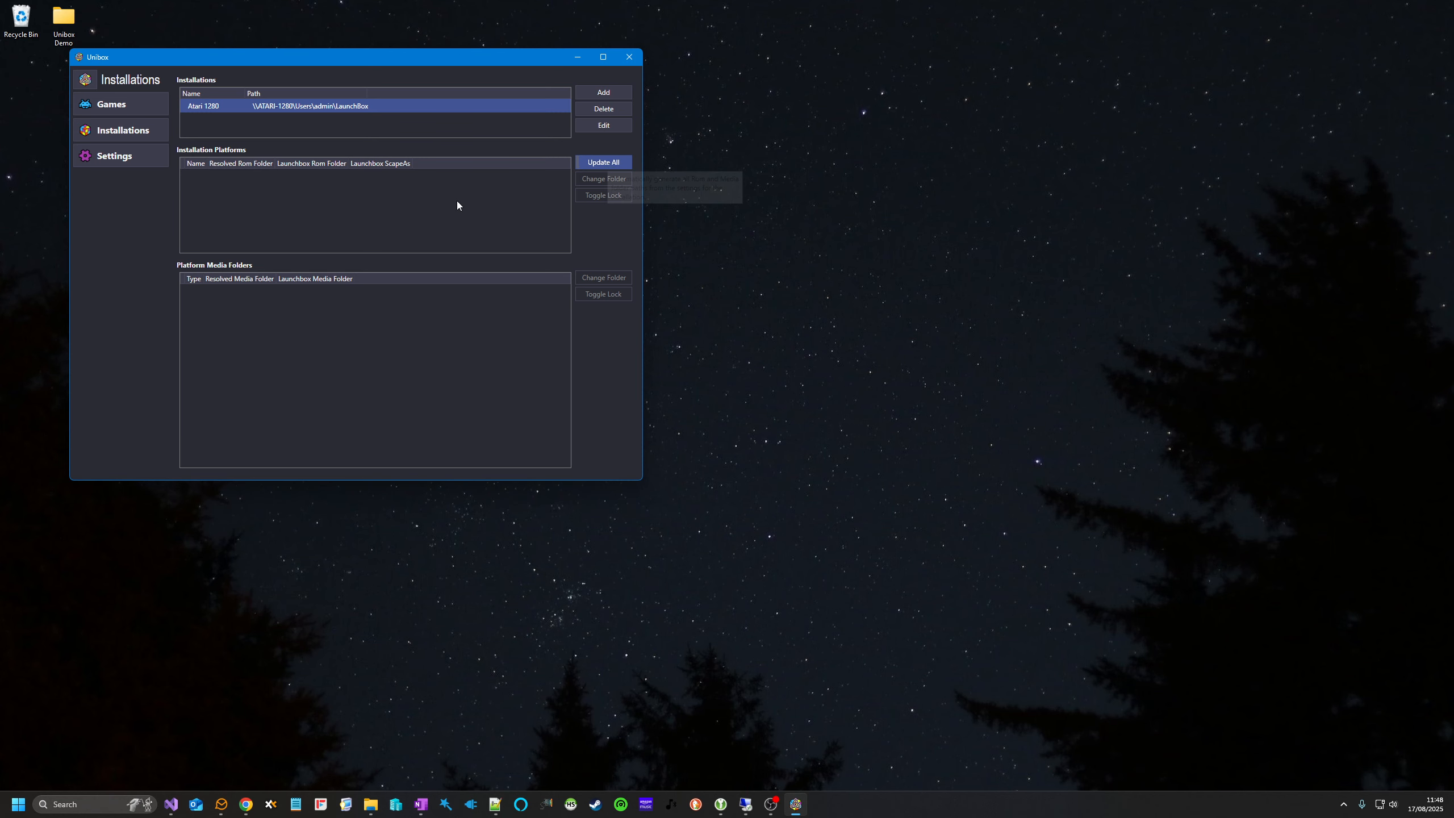
pyautogui.moveTo(405, 150); pyautogui.dragTo(404, 81)
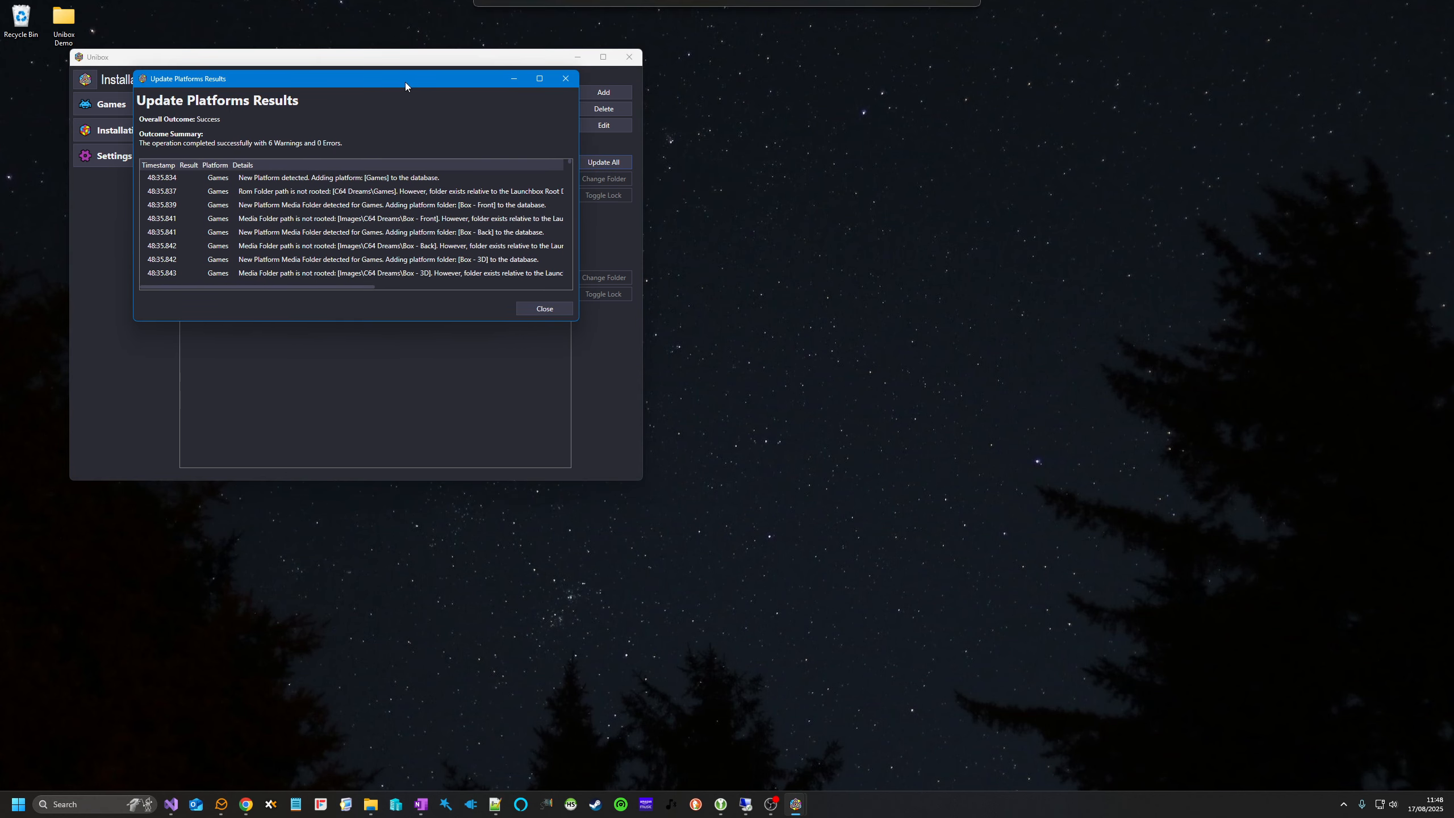
pyautogui.moveTo(589, 335); pyautogui.dragTo(872, 634)
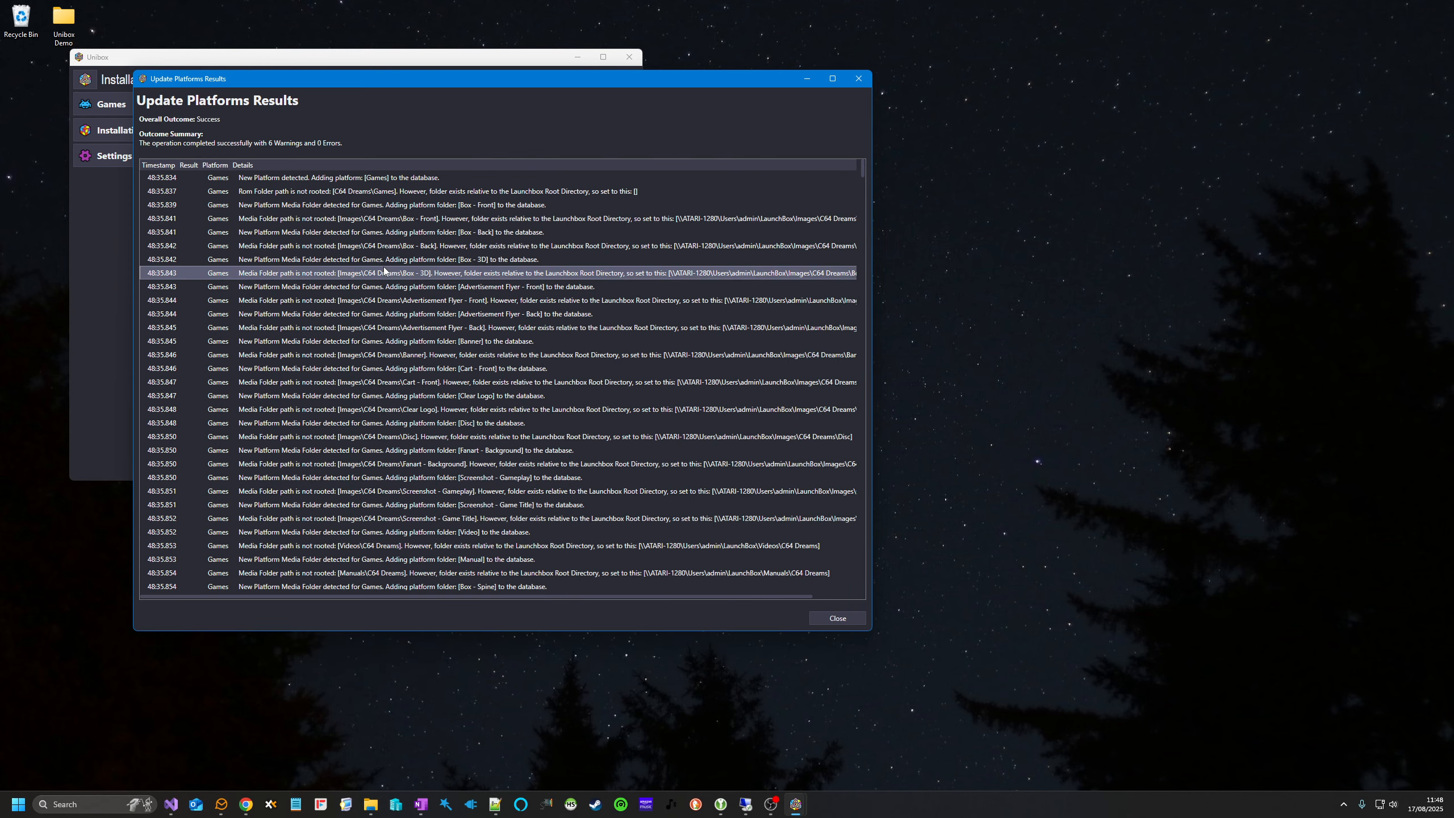
# - Review the platform update log, sorting it by result and widening its columns to read the warnings in full
pyautogui.scroll(-5, 275, 444)
pyautogui.scroll(-10, 277, 439)
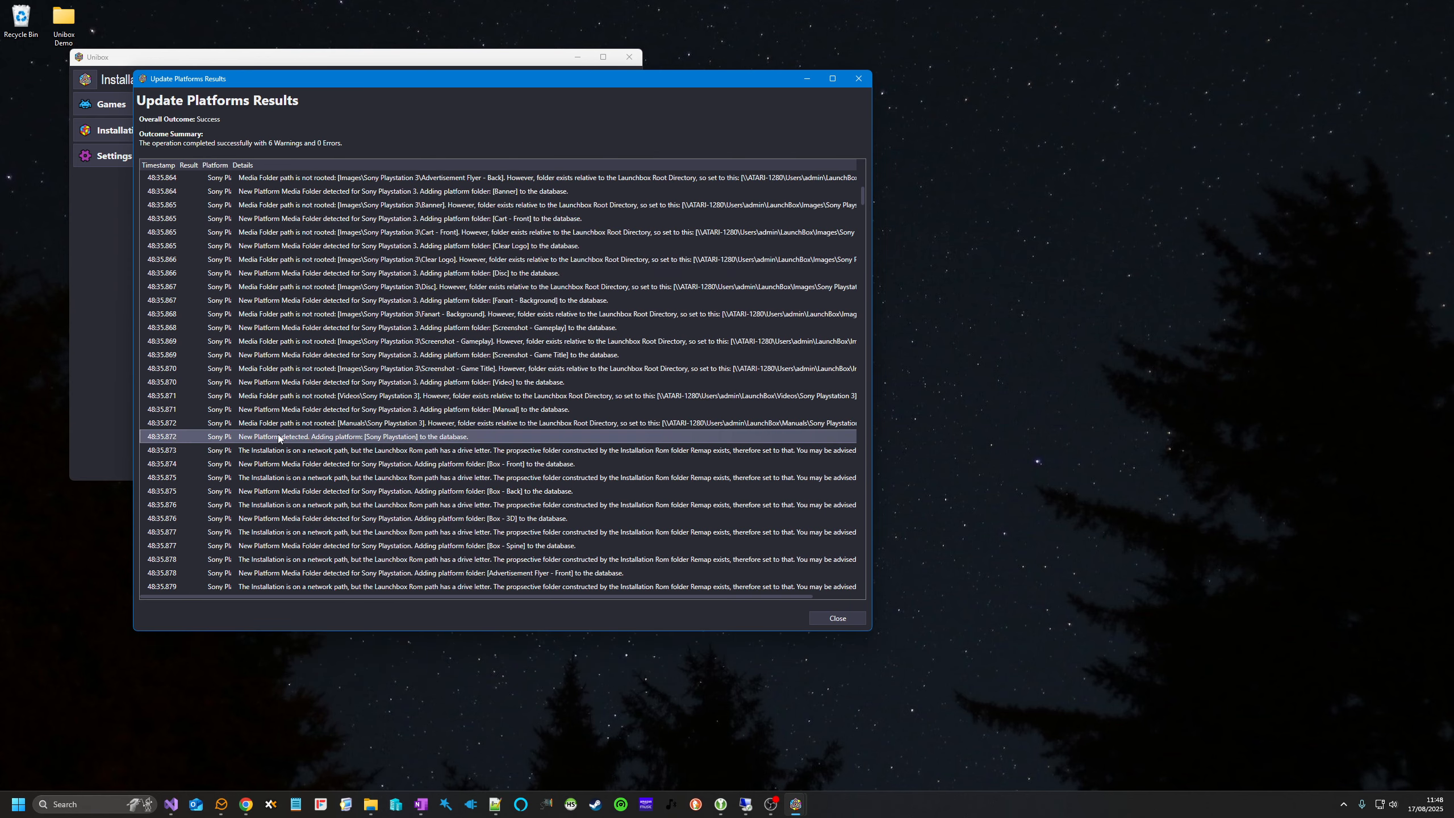
pyautogui.doubleClick(232, 168)
pyautogui.scroll(15, 344, 341)
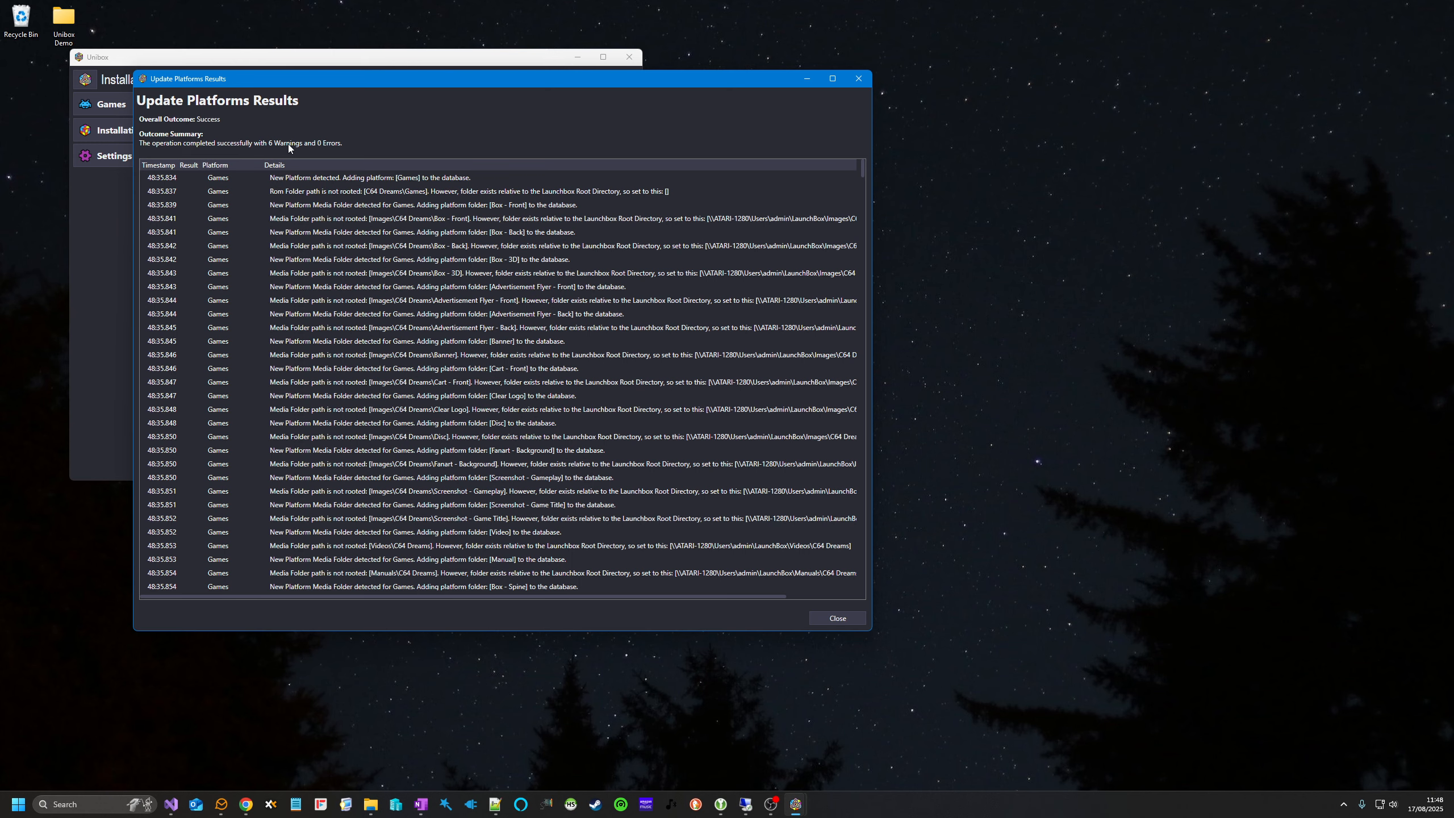
pyautogui.click(189, 166)
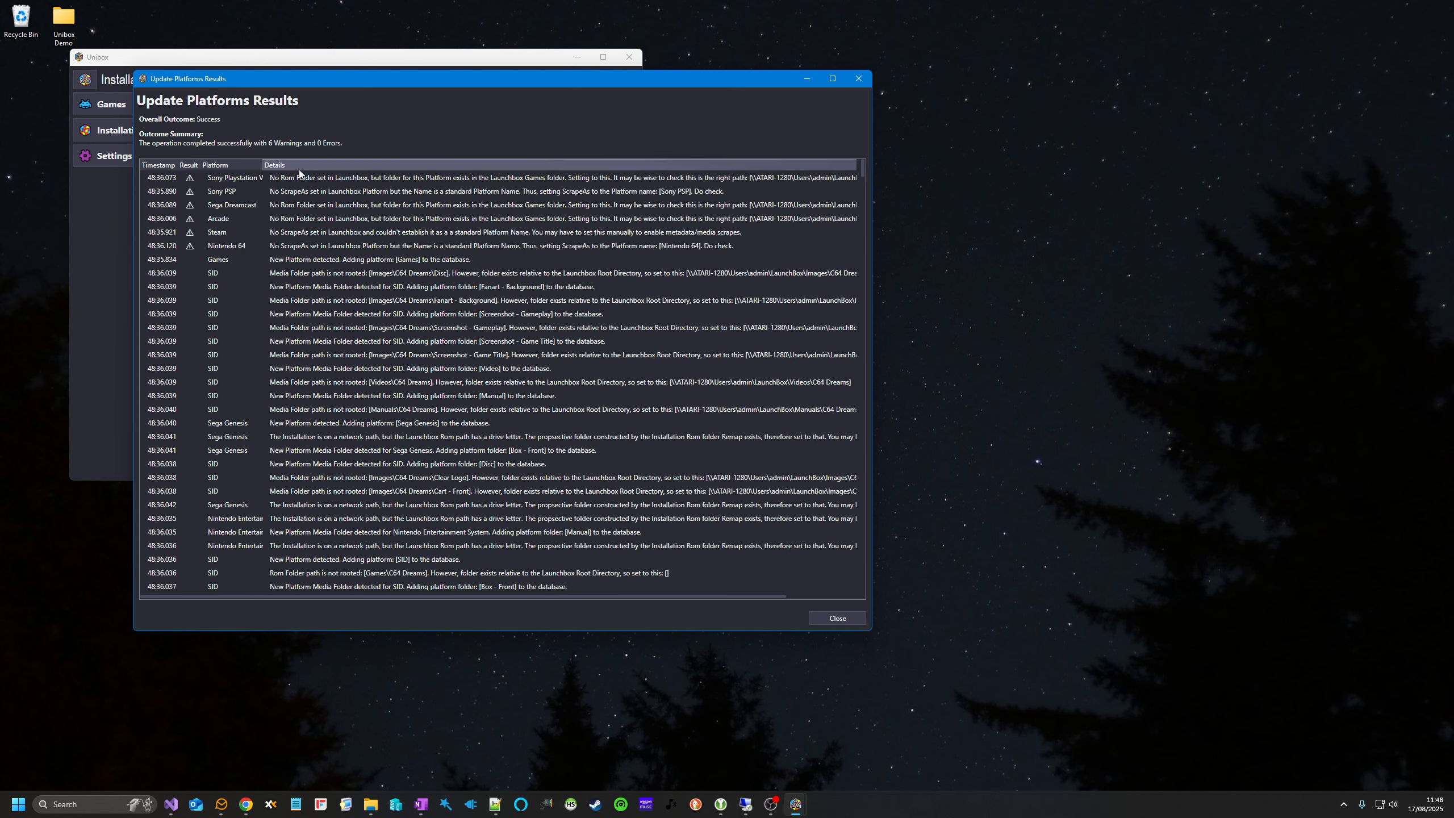
pyautogui.doubleClick(263, 167)
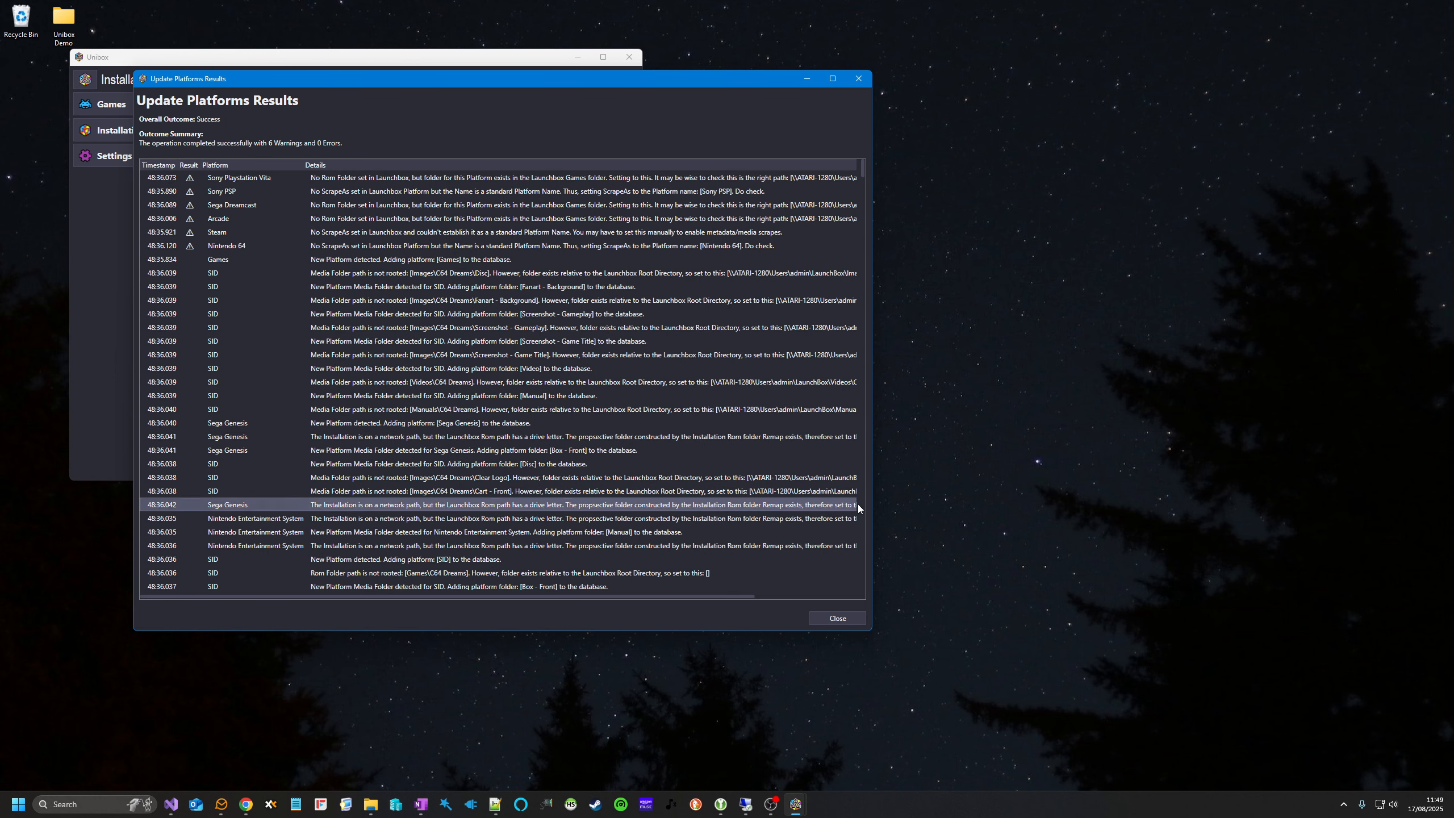
pyautogui.moveTo(907, 490); pyautogui.dragTo(1041, 491)
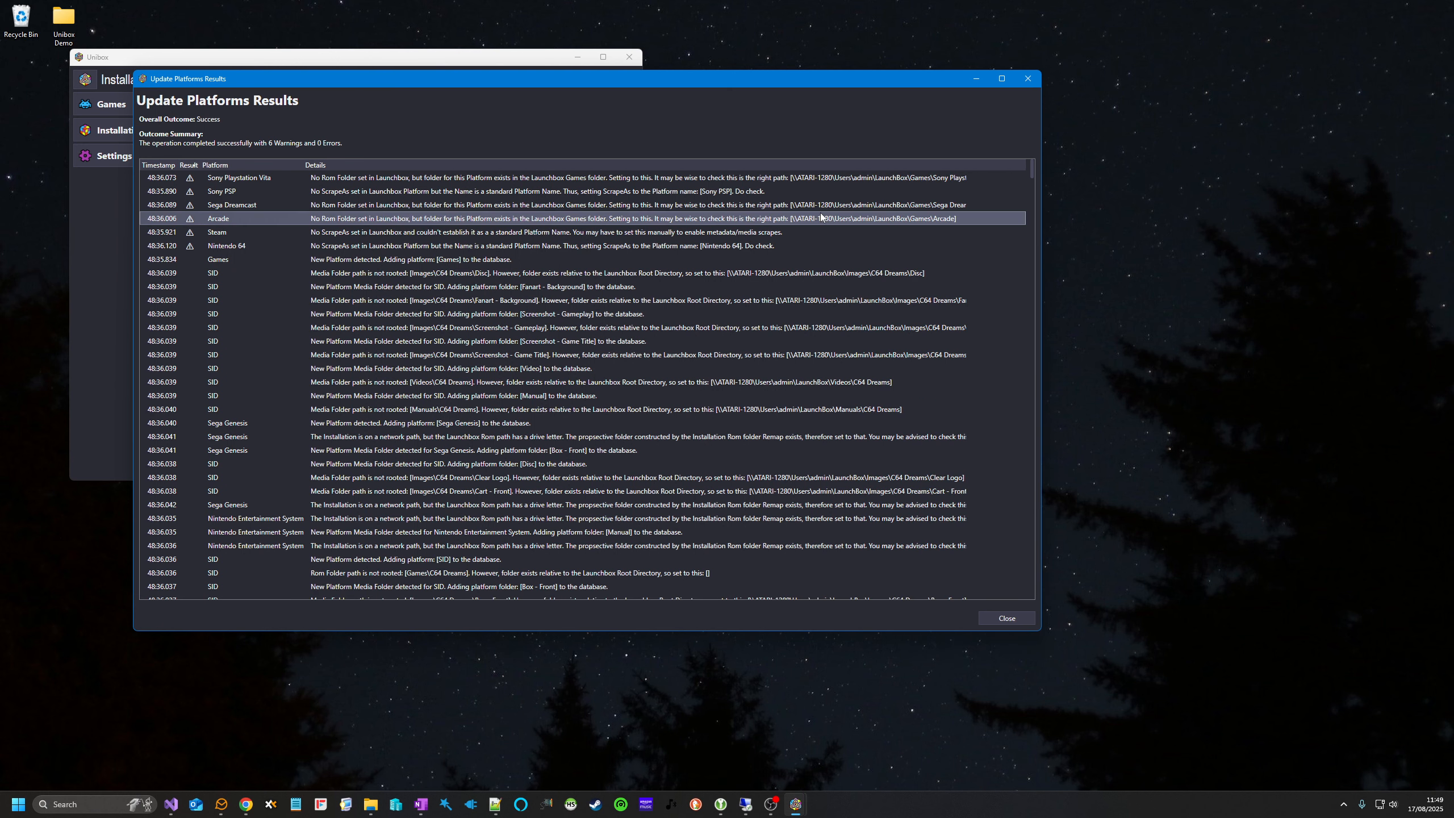
pyautogui.doubleClick(966, 164)
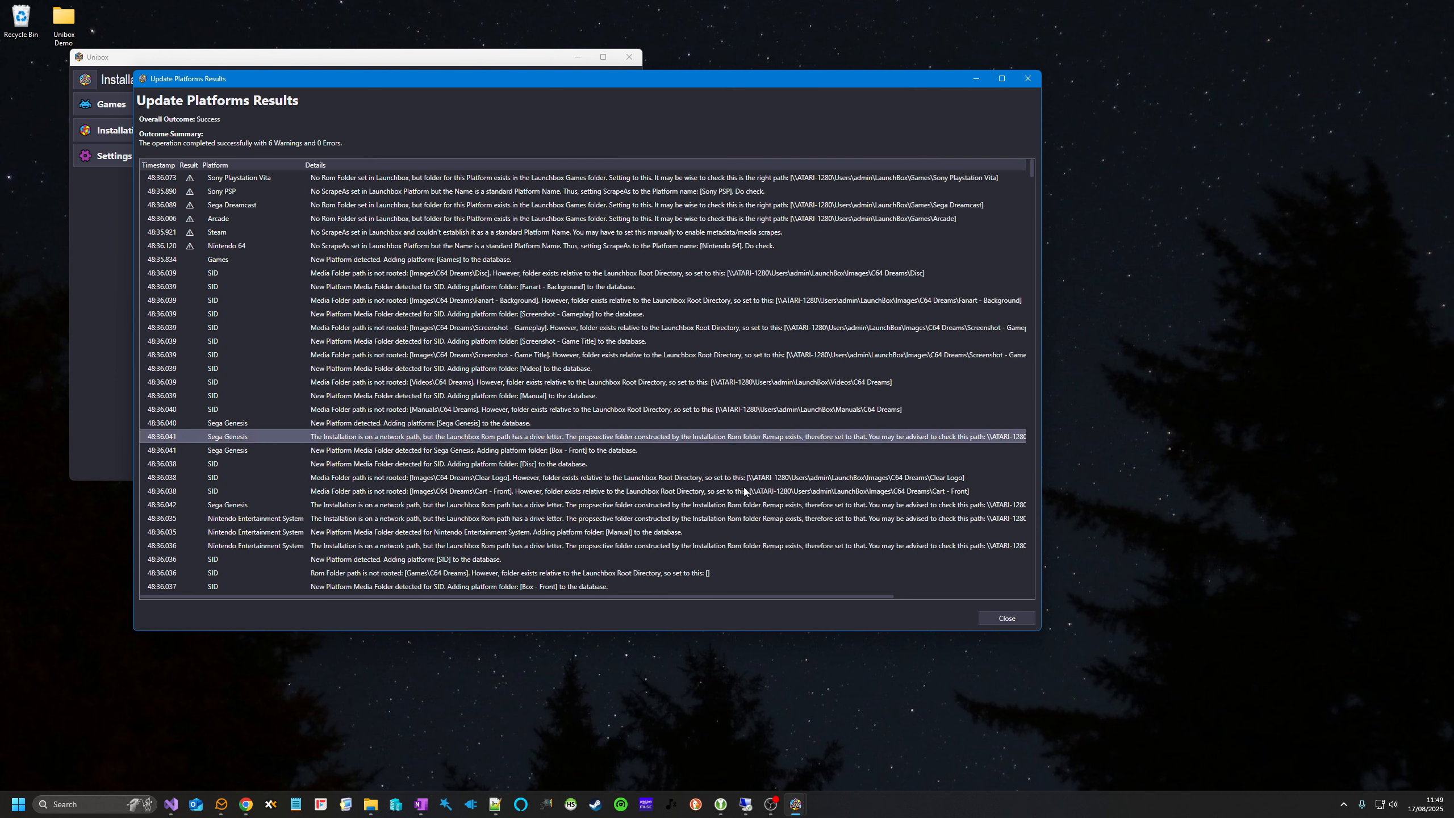
# - Close the update results and select the Atari 1280 installation to list its platforms and media folders
pyautogui.click(1007, 619)
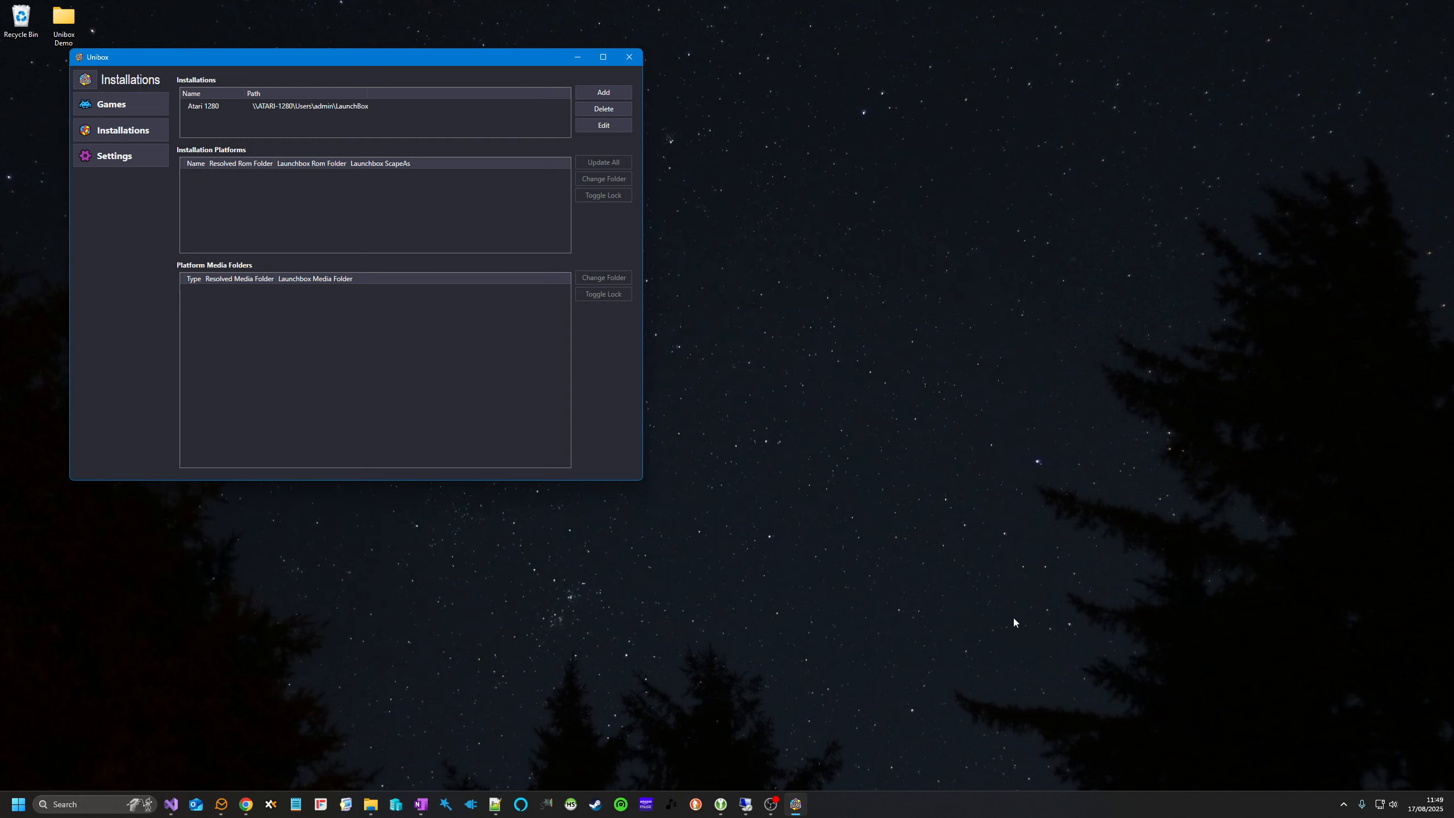
pyautogui.click(295, 106)
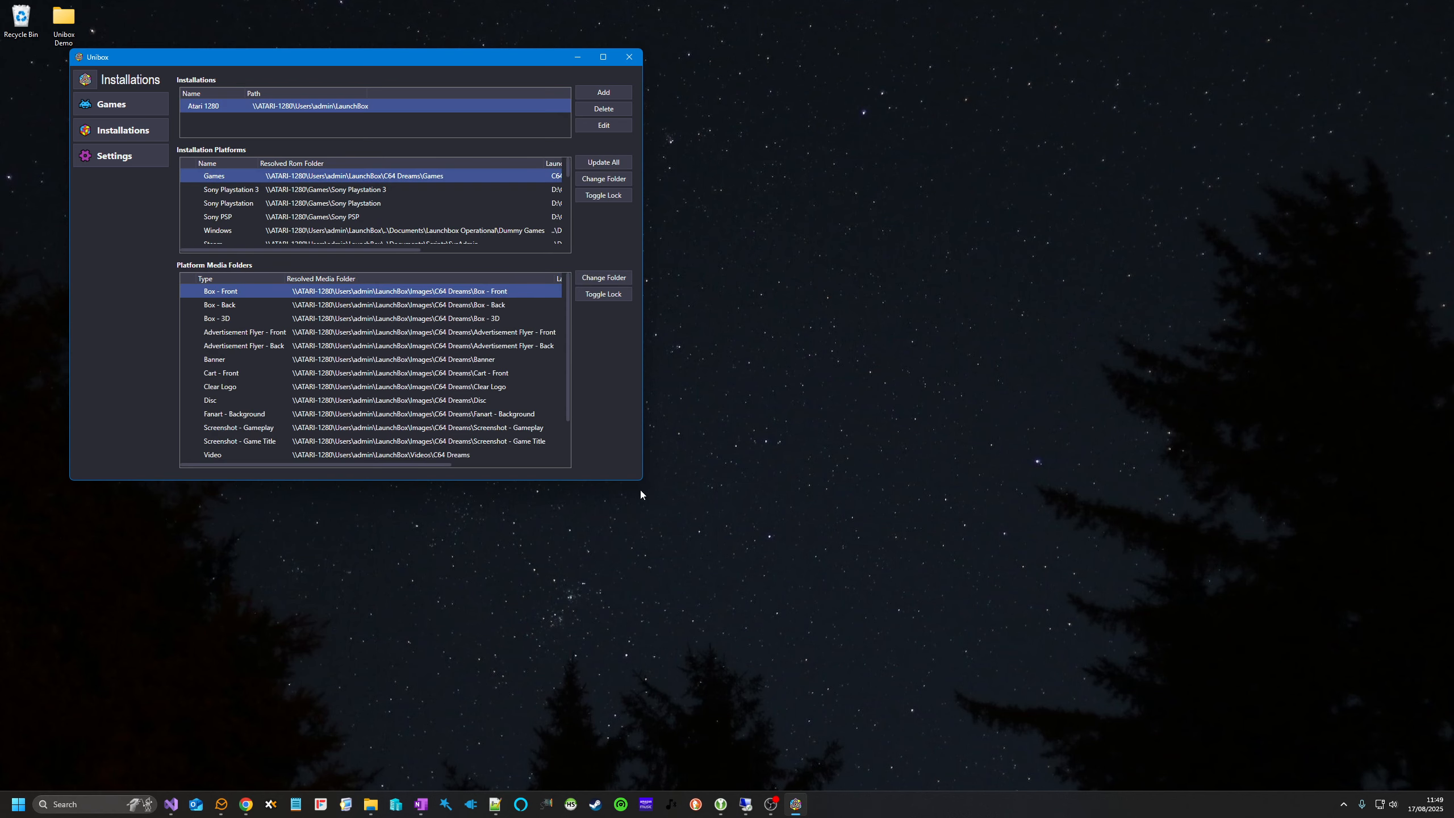
# - Enlarge the window and check the resolved media folder paths of the Sony Playstation platform
pyautogui.moveTo(641, 480); pyautogui.dragTo(1169, 562)
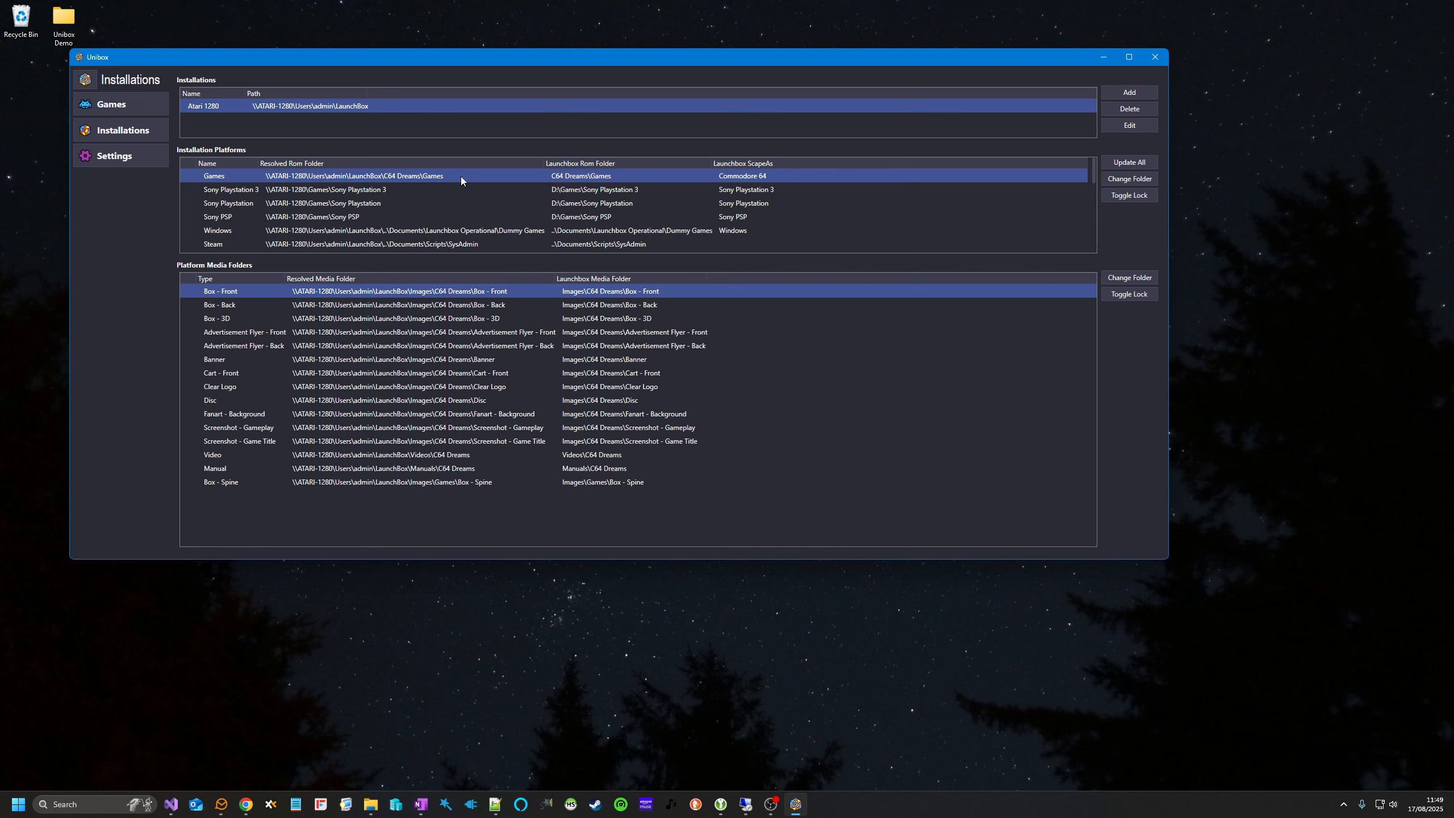
pyautogui.click(402, 202)
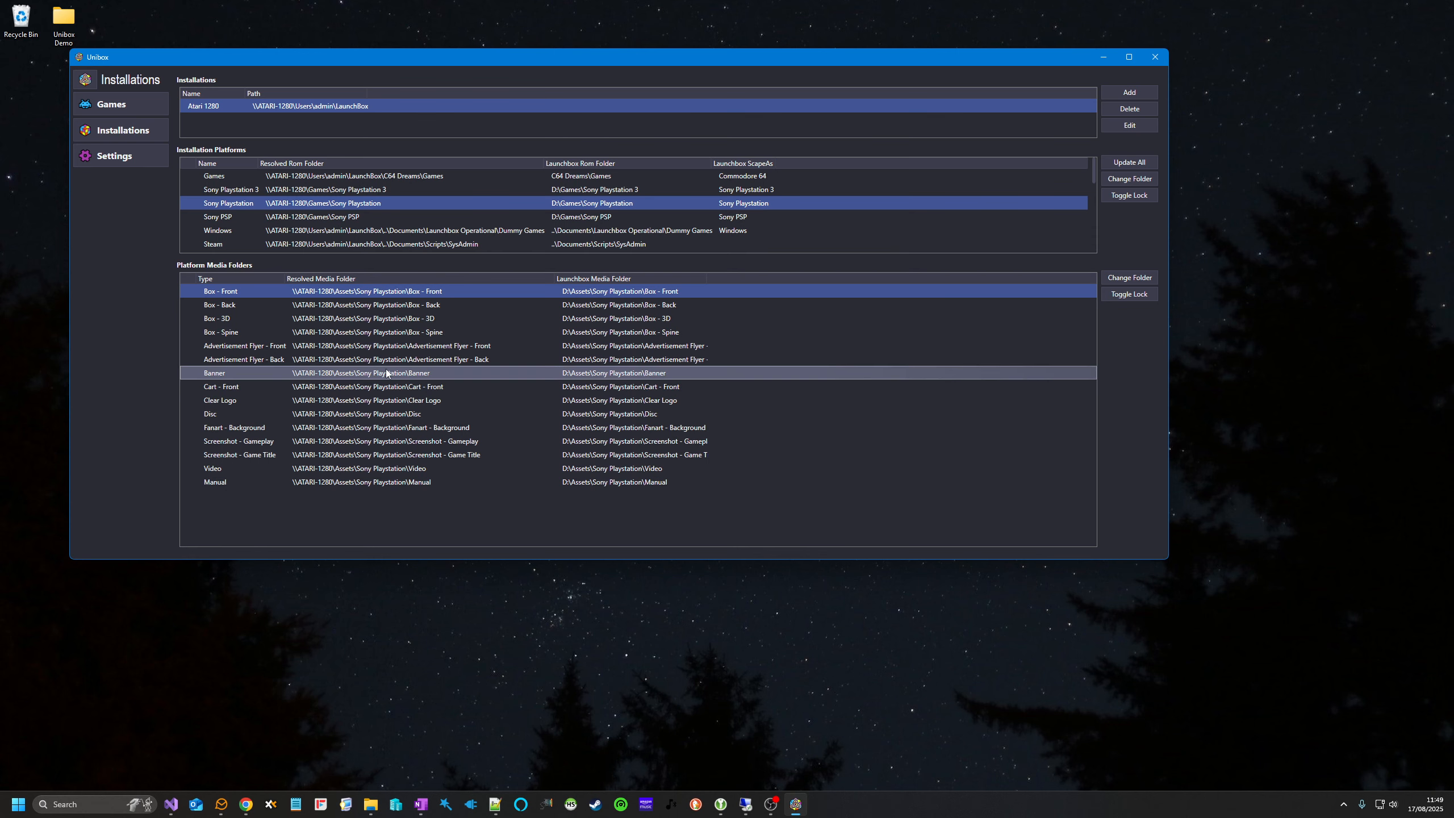
pyautogui.click(416, 318)
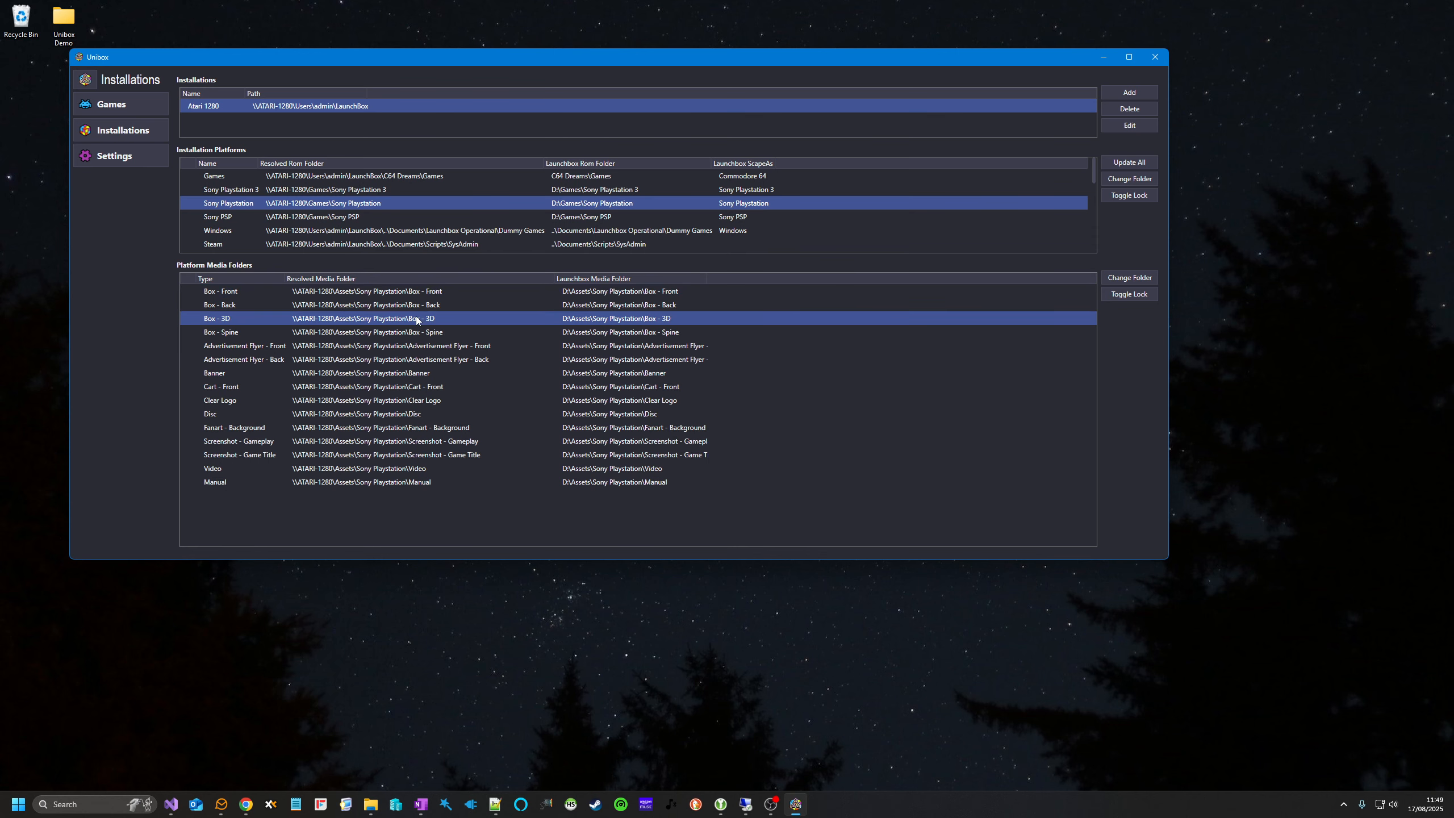
# - Look at the ROM folder selection for the Sony PSP platform and close it without choosing a folder
pyautogui.click(372, 218)
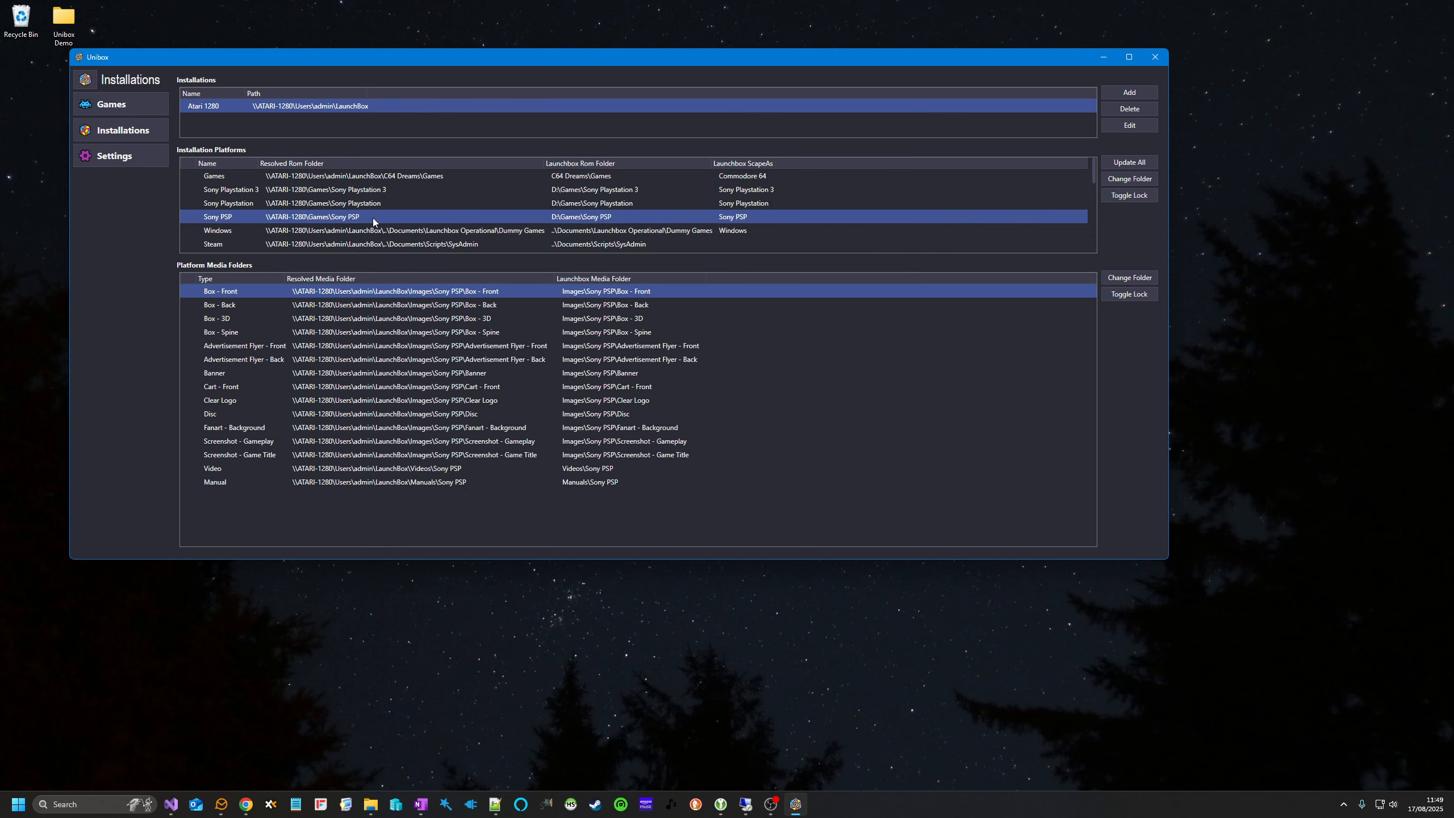
pyautogui.click(1114, 180)
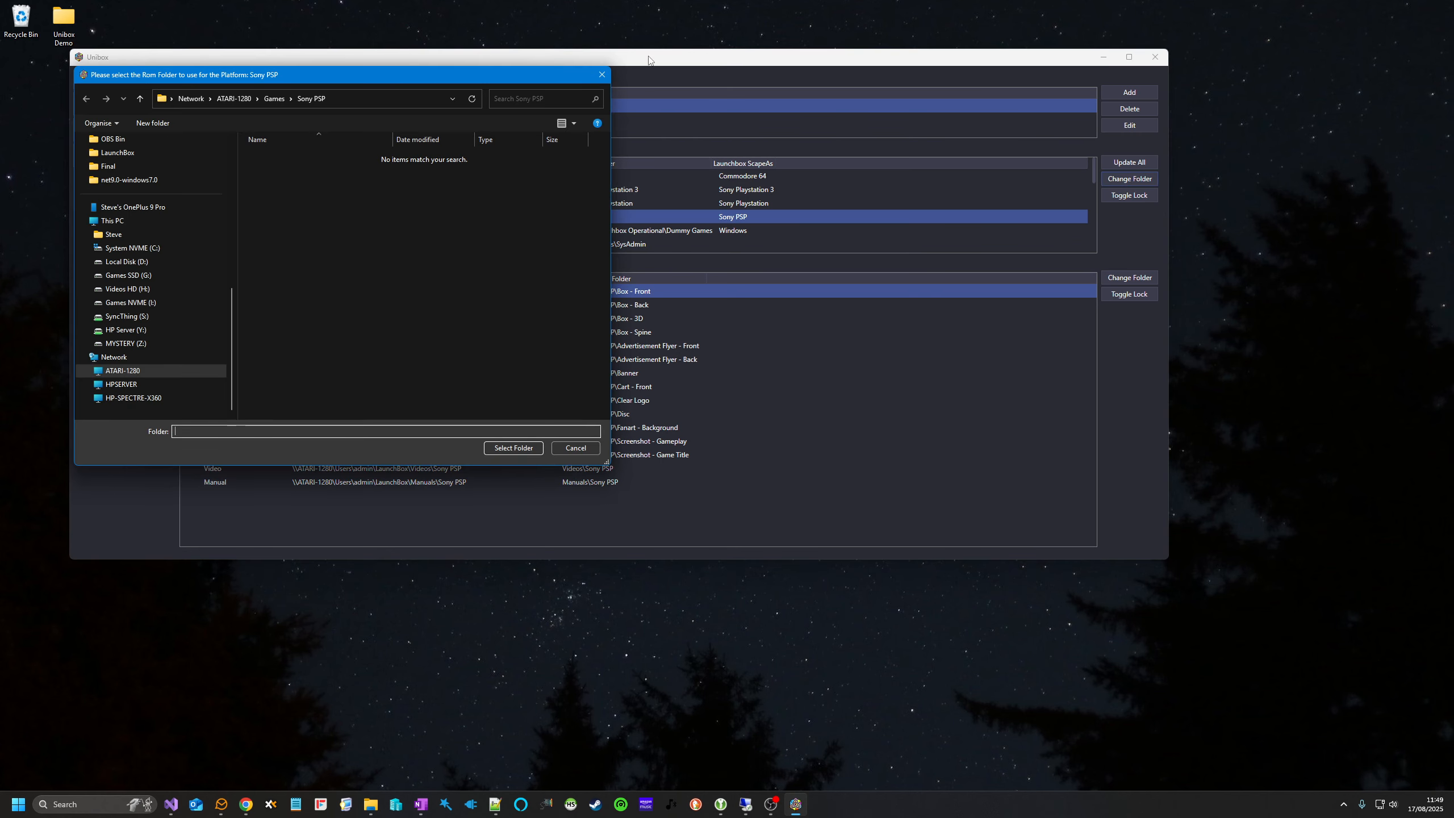
pyautogui.click(601, 74)
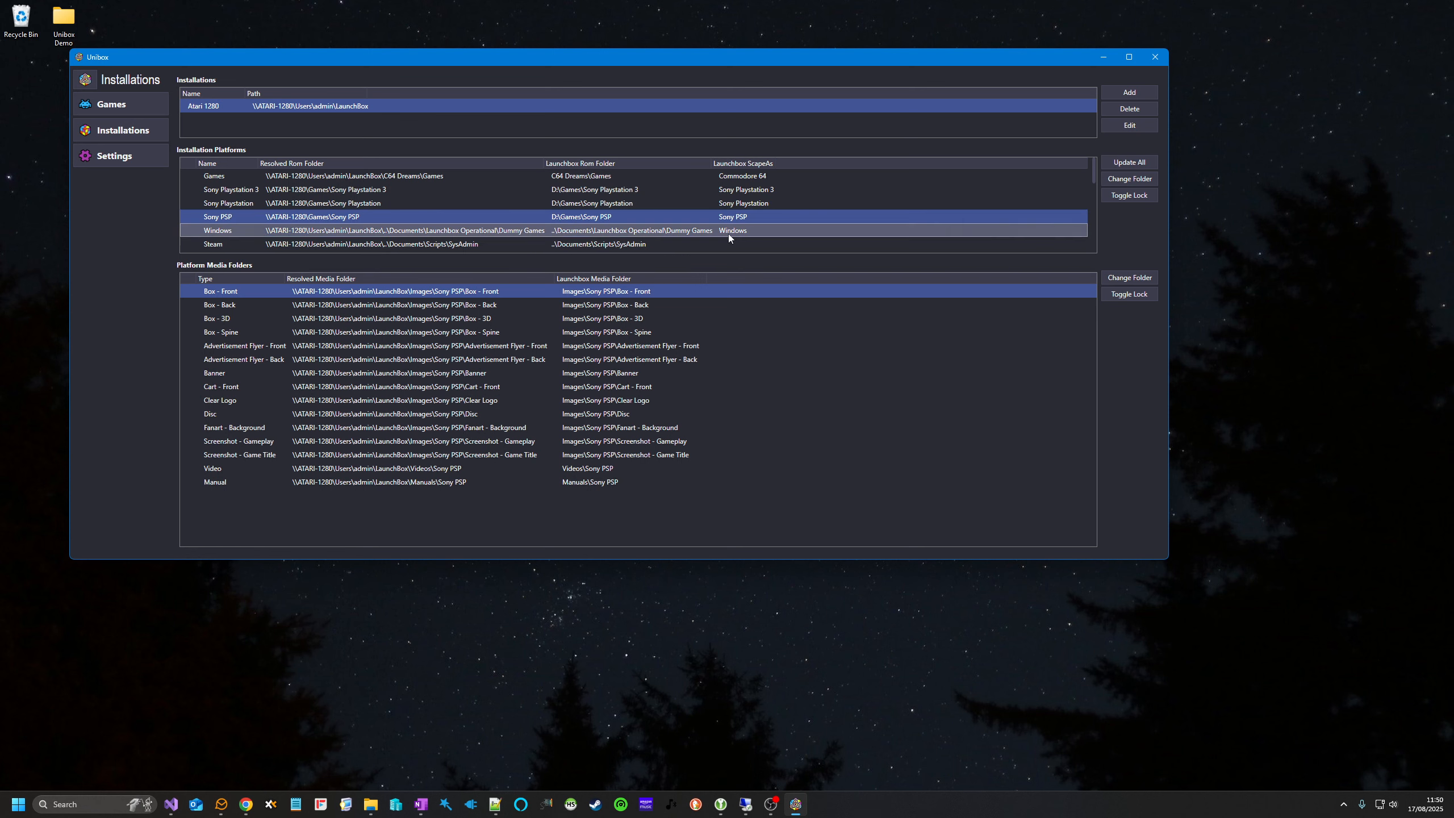
# - Lock the Sony PSP platform and unlock it again
pyautogui.click(1146, 195)
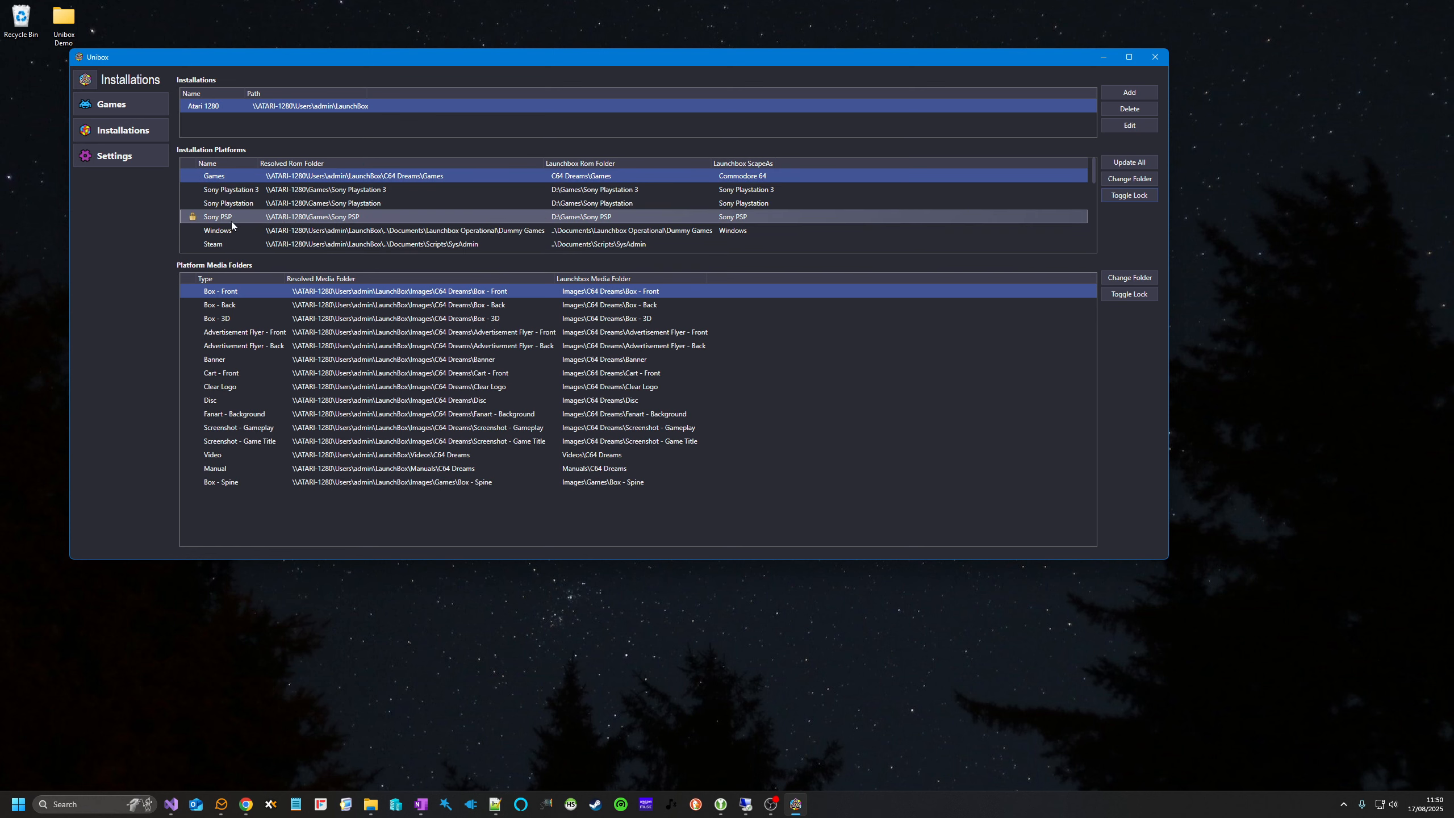
pyautogui.click(294, 221)
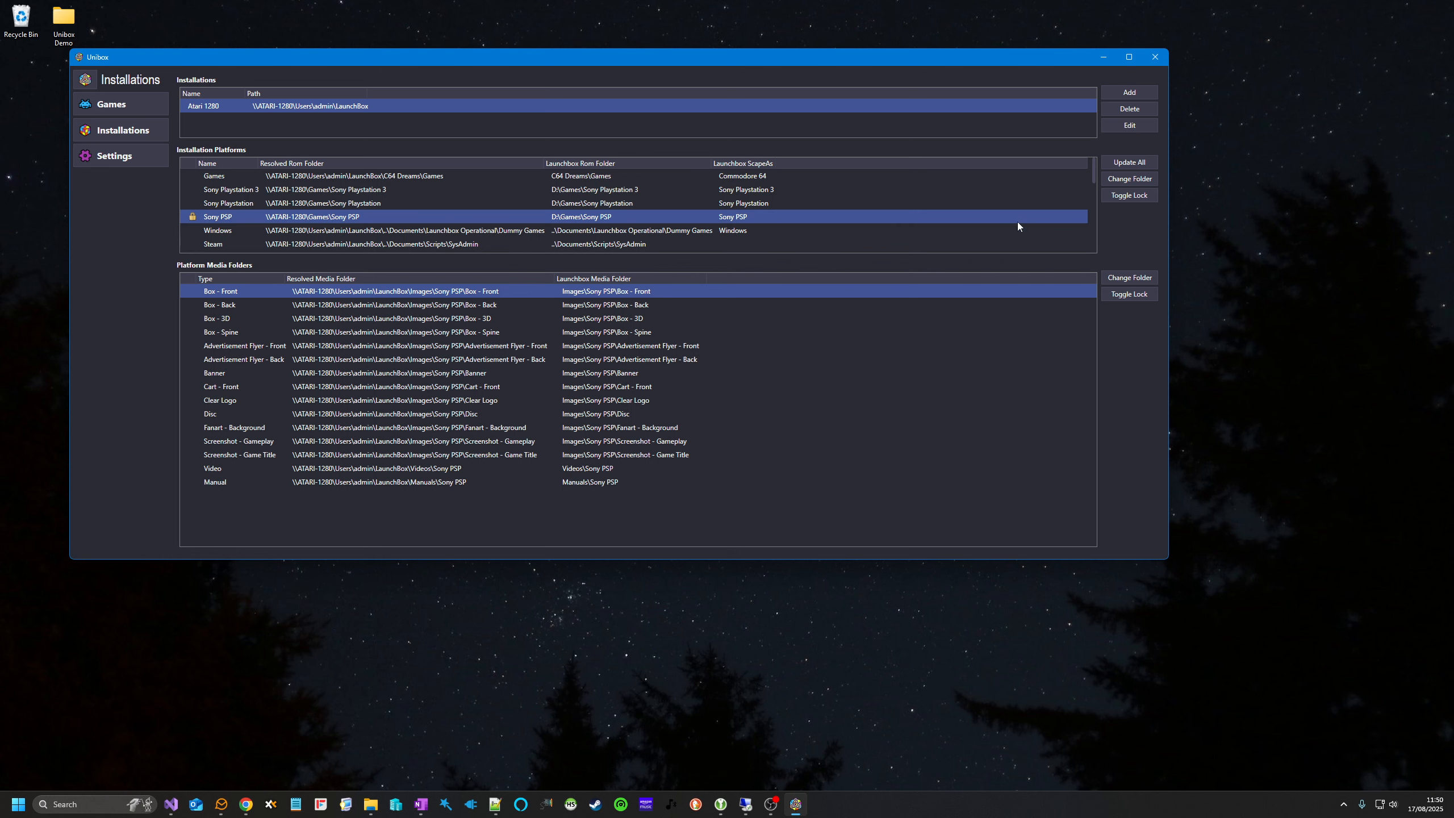
pyautogui.click(1135, 198)
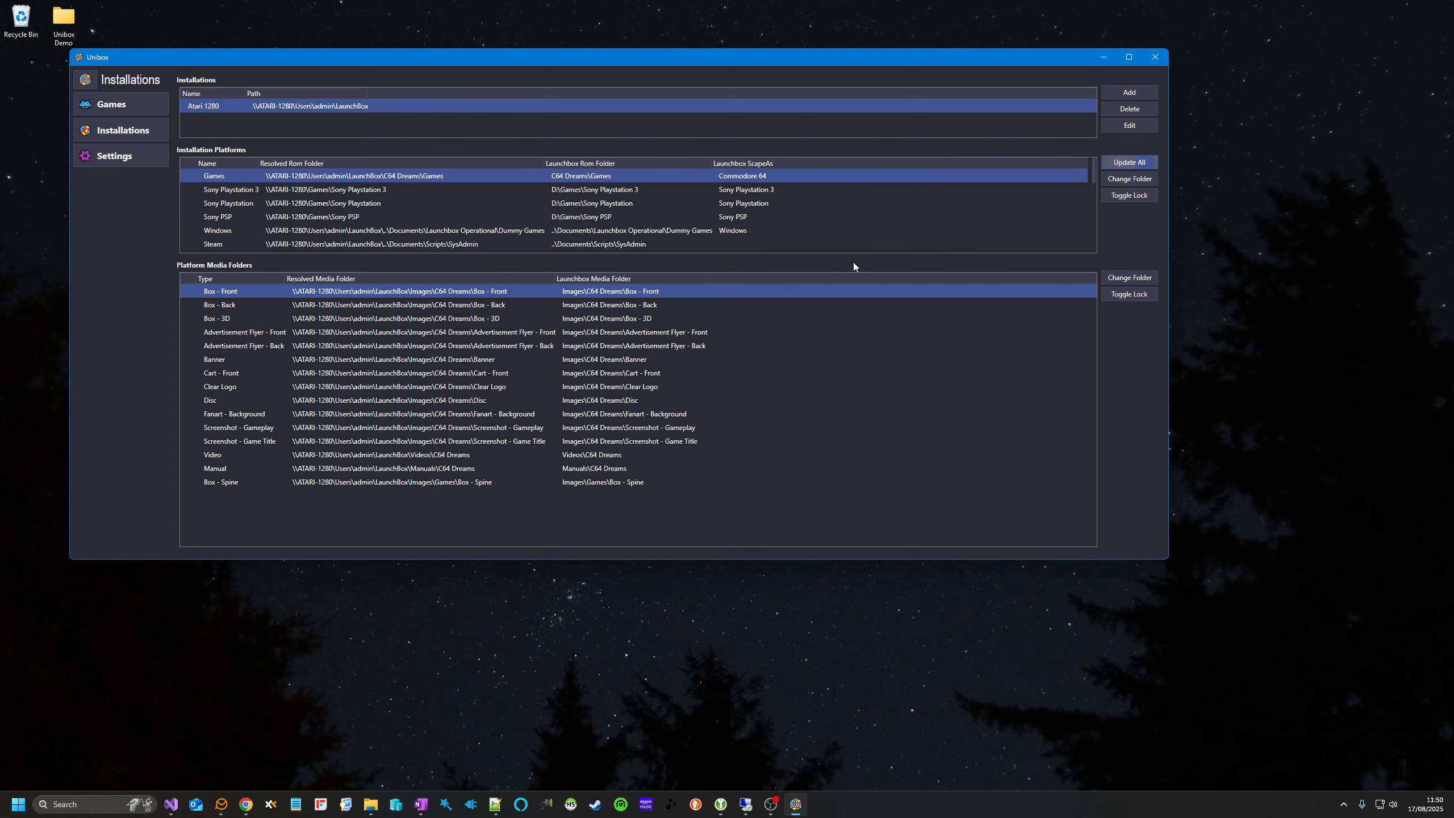
# - Reselect the Atari 1280 installation to list its platforms, and narrow and move the window to make room for the remote desktop
pyautogui.click(819, 420)
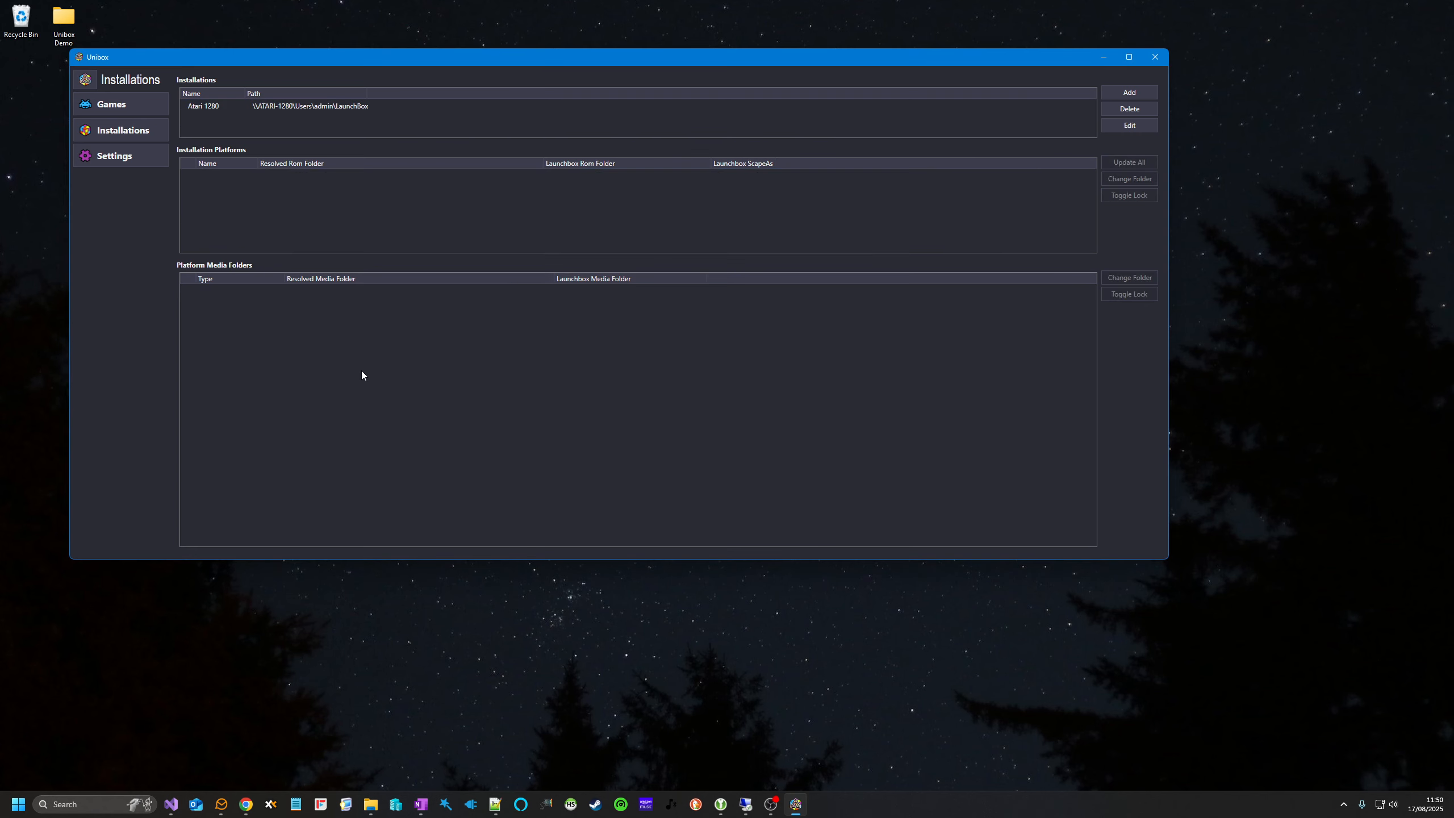
pyautogui.click(295, 106)
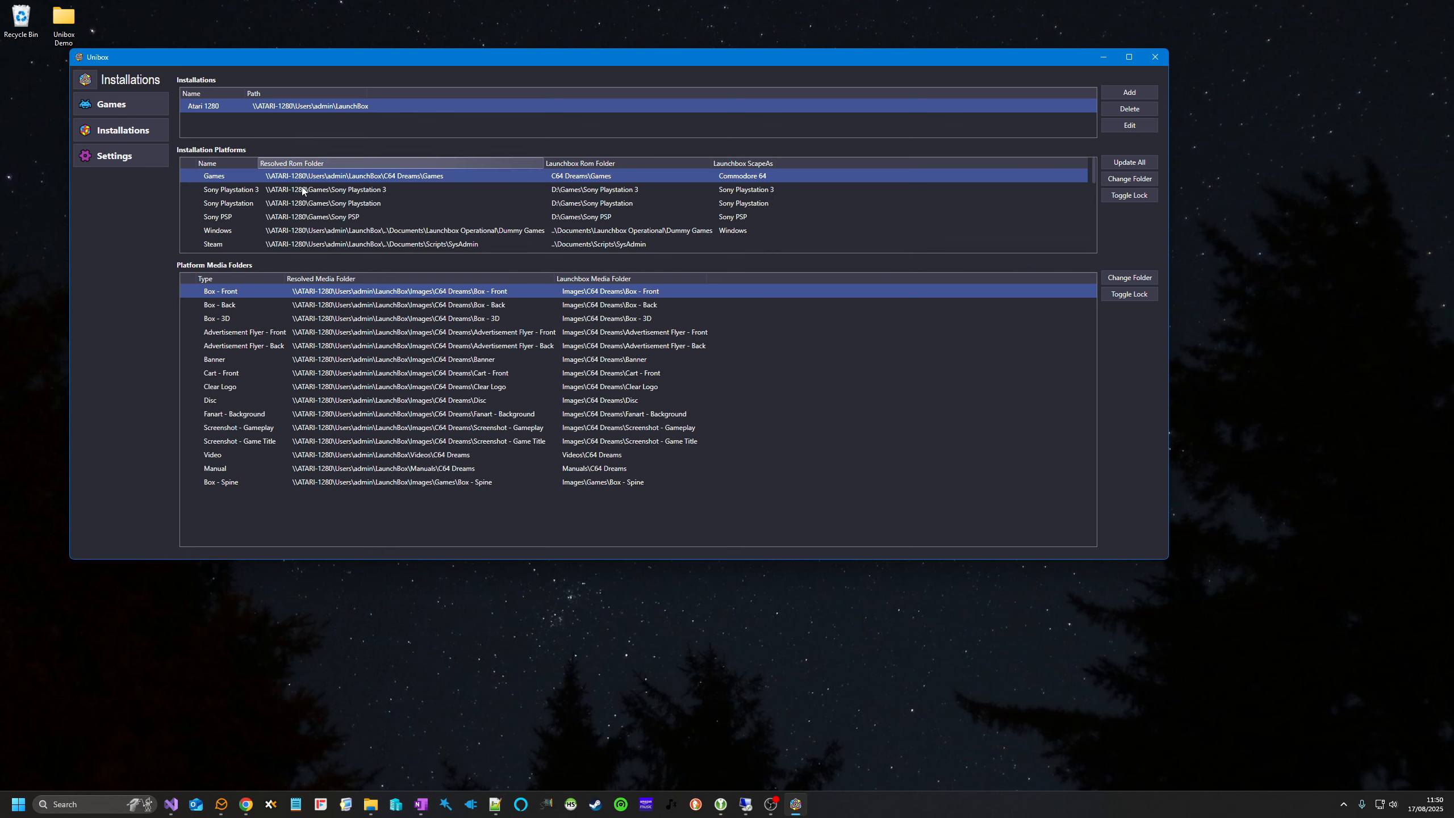
pyautogui.moveTo(1167, 450); pyautogui.dragTo(637, 450)
pyautogui.moveTo(404, 57); pyautogui.dragTo(355, 31)
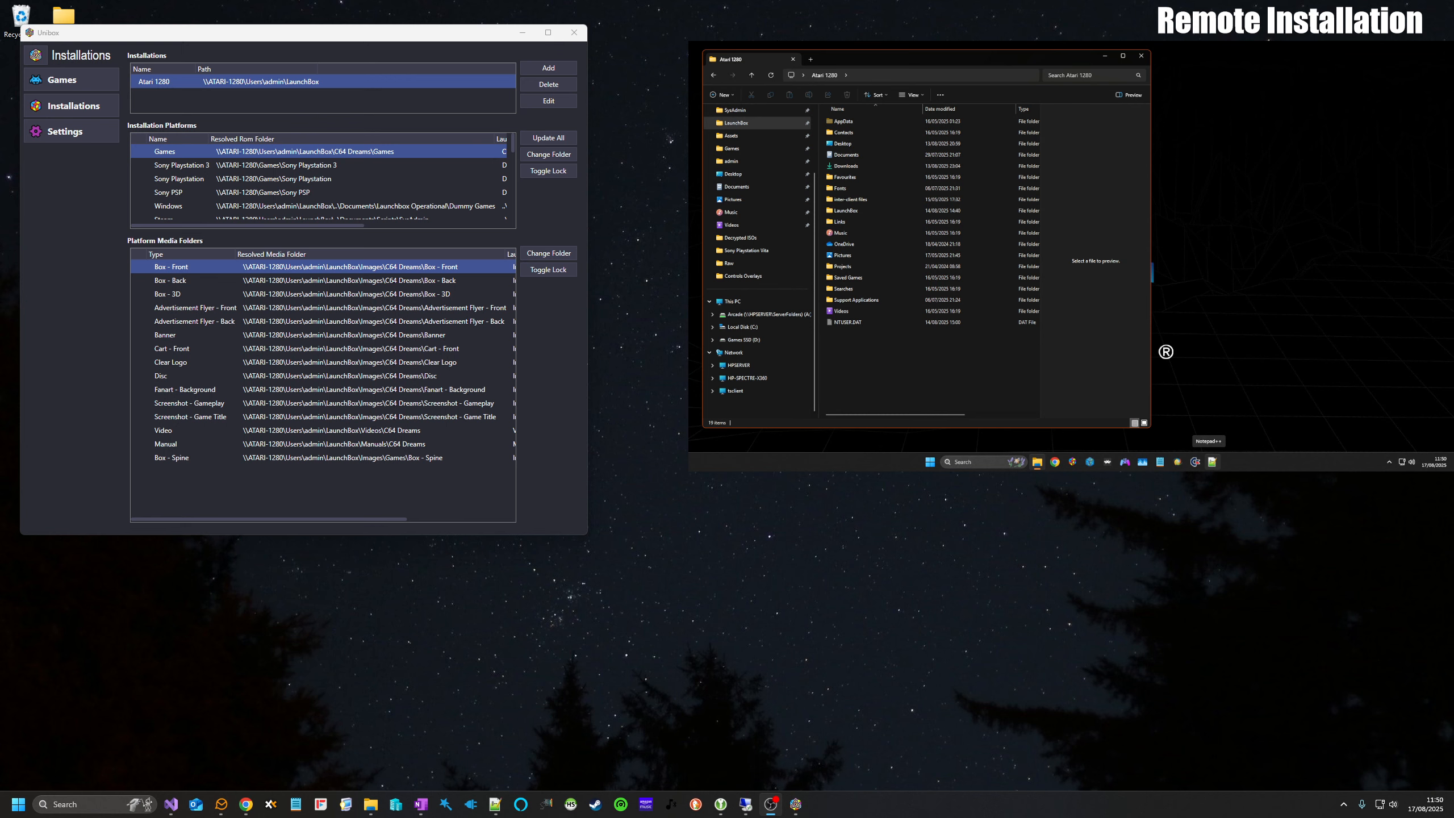
# - On the remote machine, browse the Sony PSP games under Handhelds in Big Box and return to the categories
pyautogui.click(1104, 56)
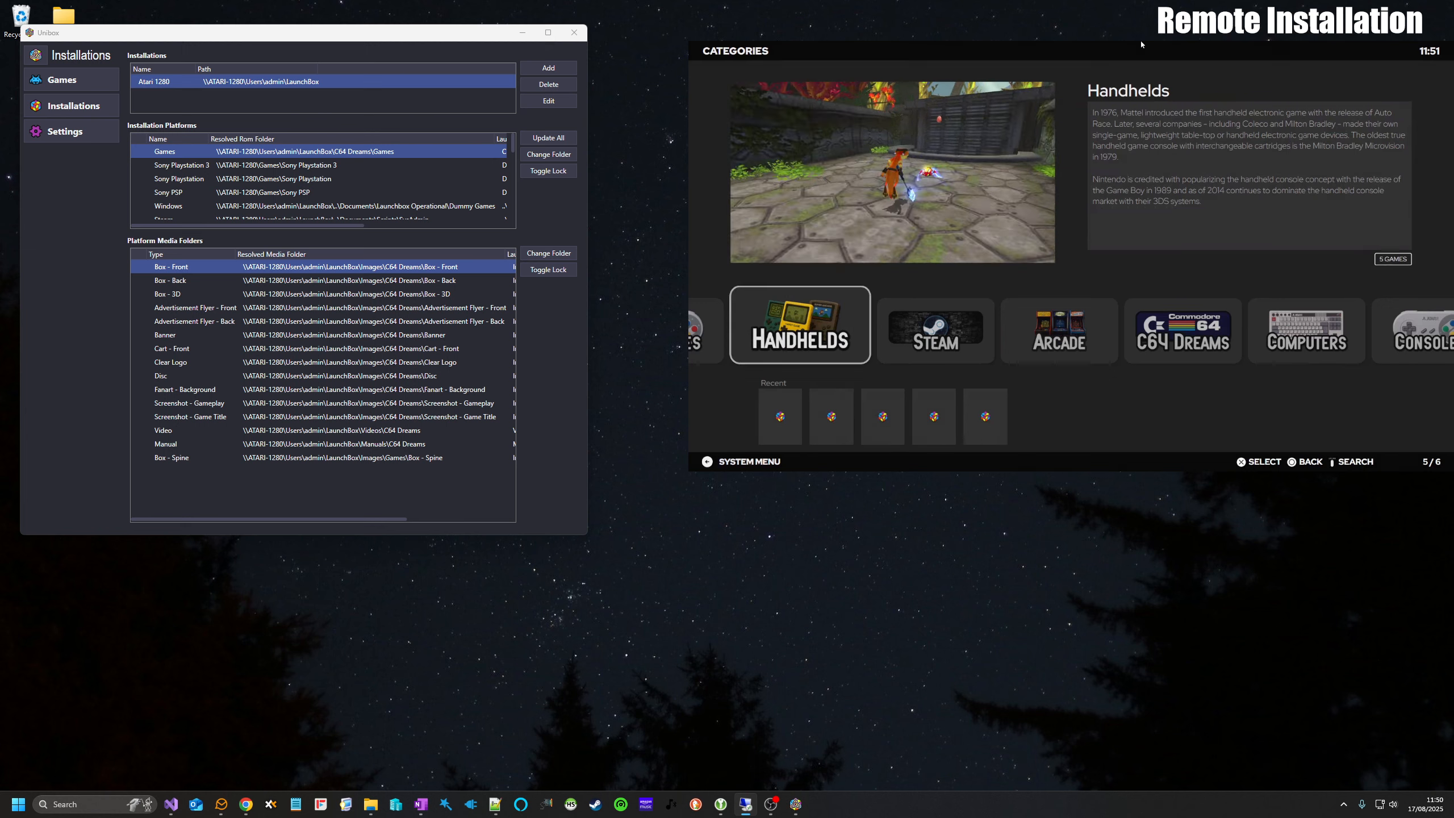
pyautogui.press('Return')
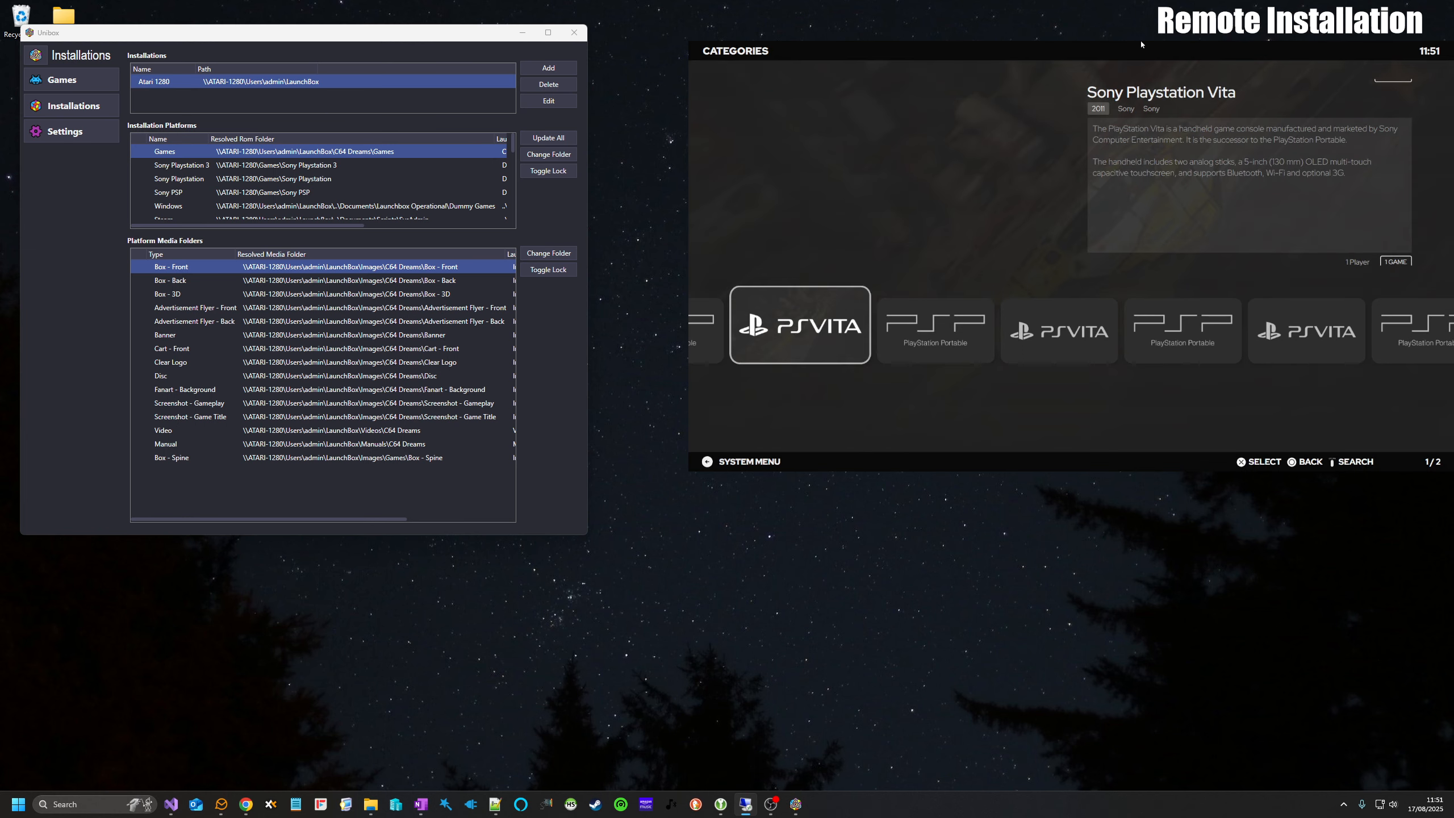
pyautogui.press('Right')
pyautogui.press('Return')
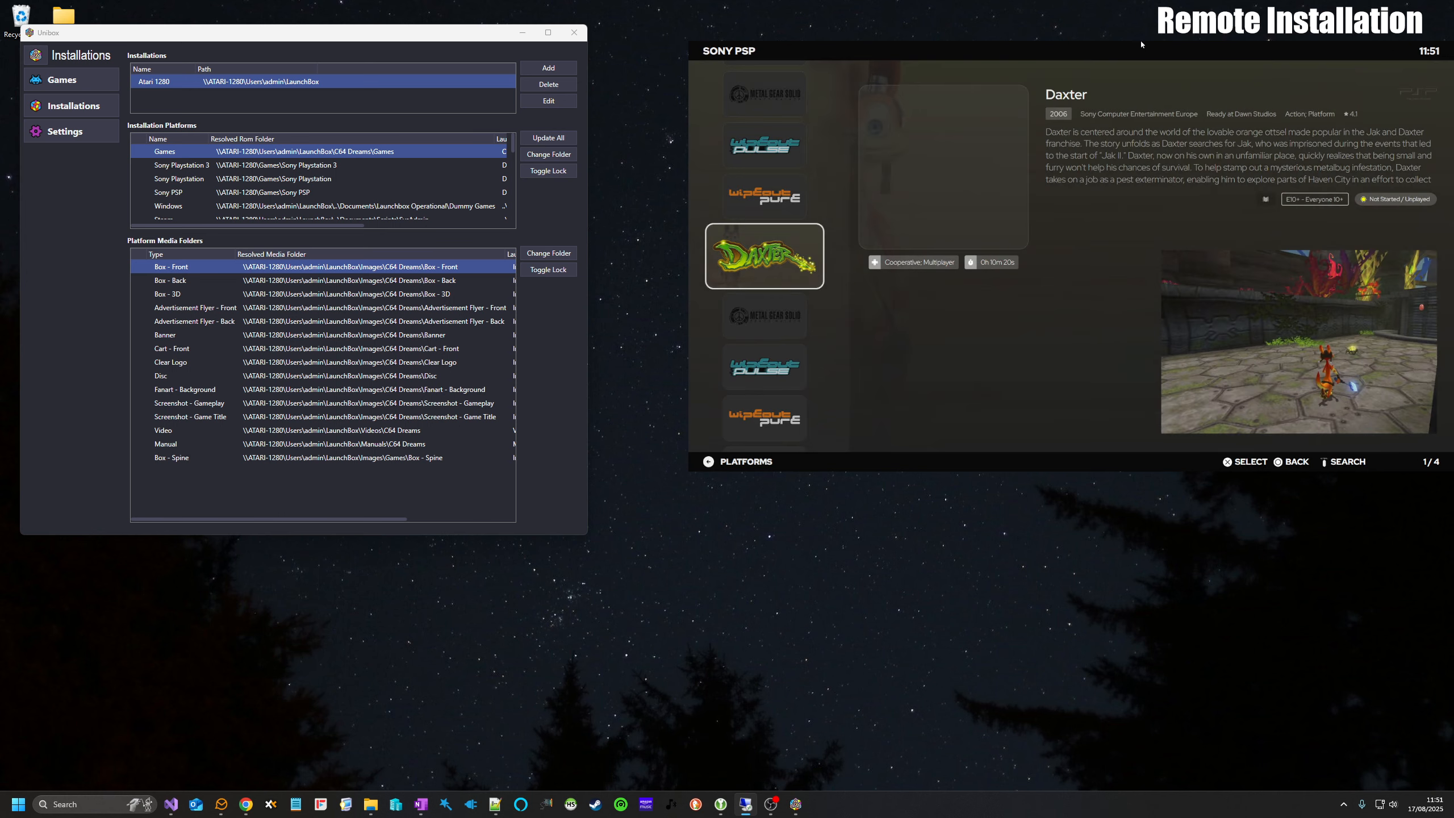
pyautogui.press('Down')
pyautogui.press('Down')
pyautogui.press('Down')
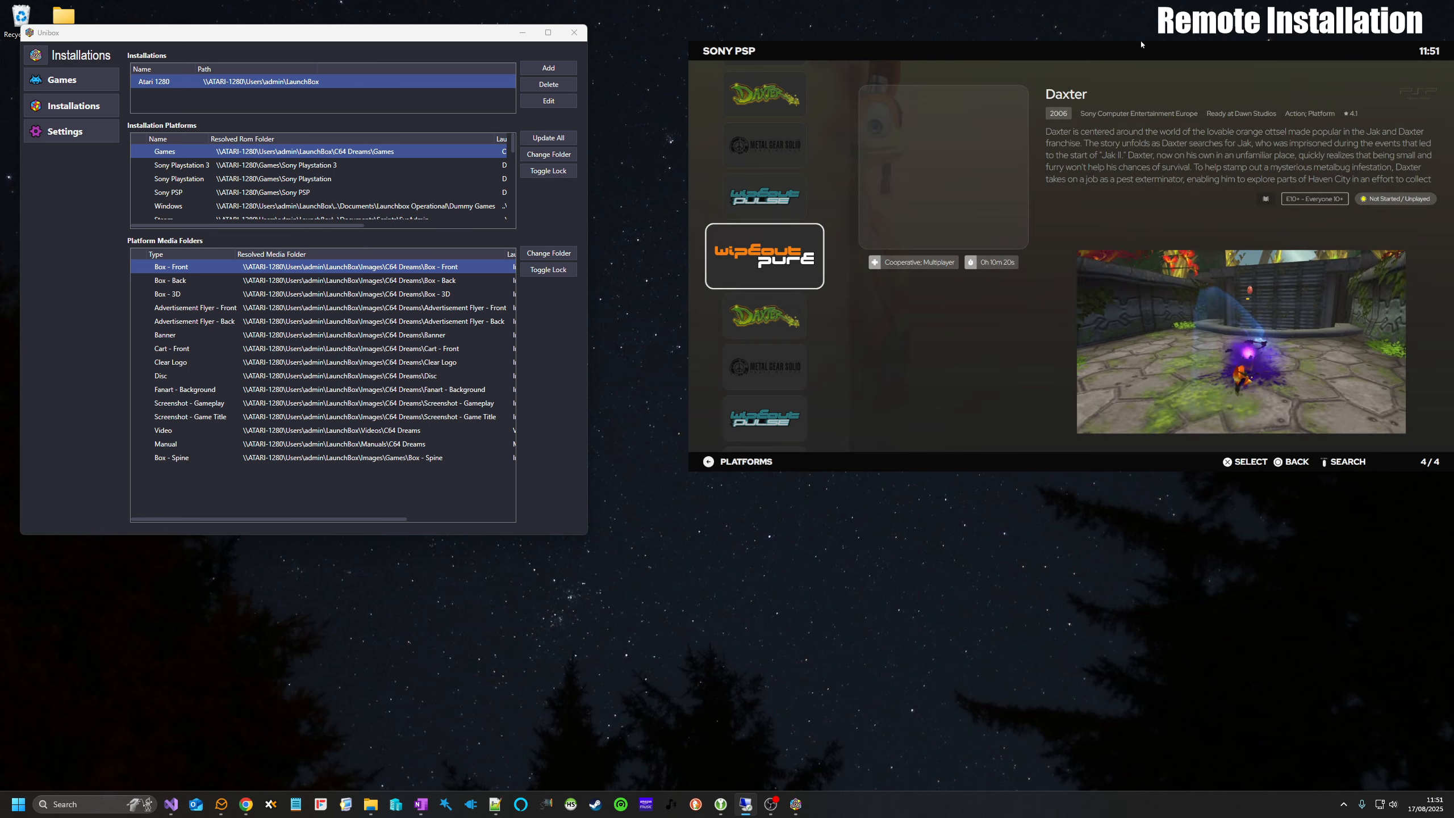
pyautogui.press('Down')
pyautogui.press('Escape')
pyautogui.press('Escape')
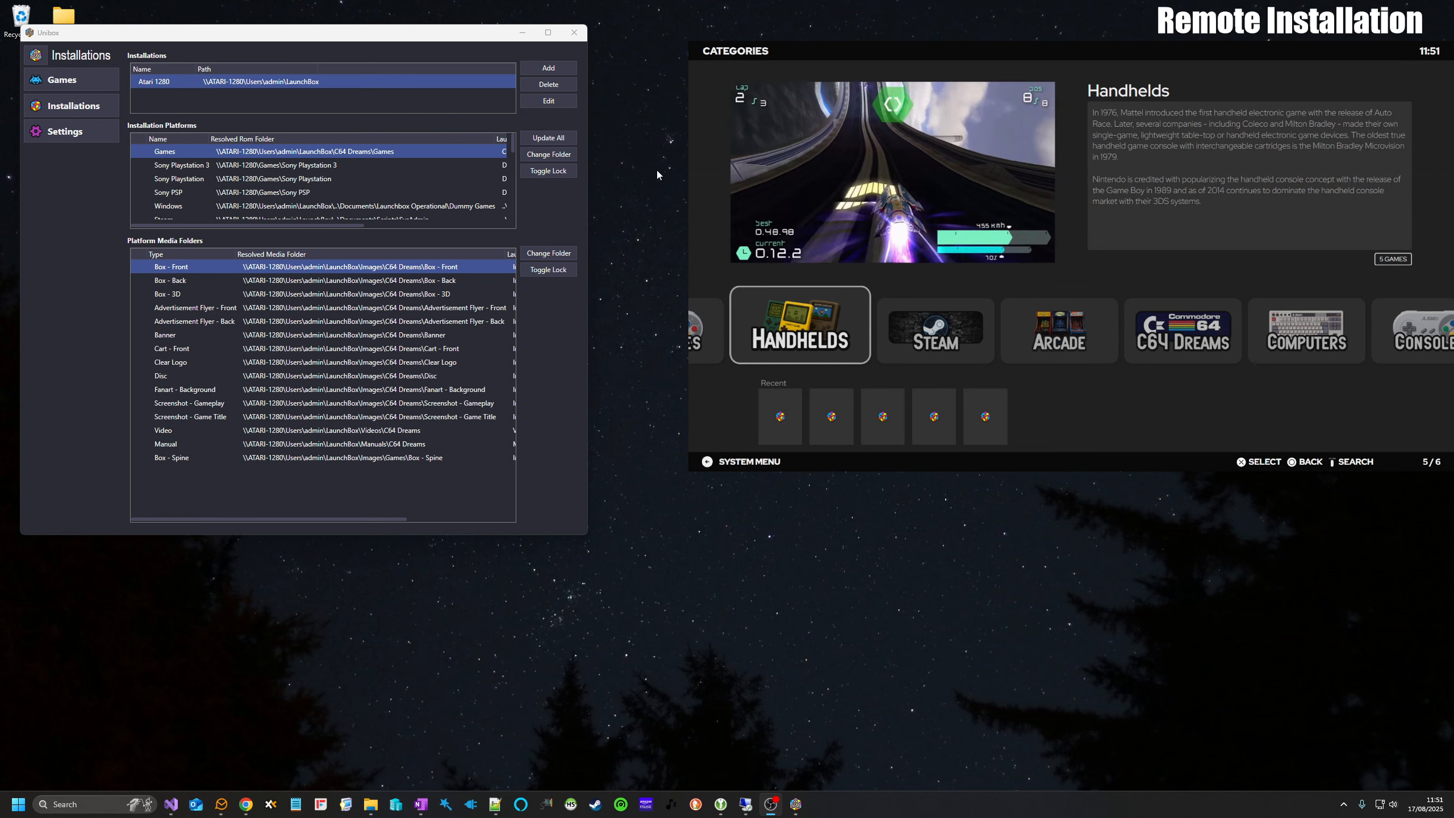
# - Choose Atari 1280 as the installation for managing games in Unibox, and accept installing the required plugin
pyautogui.click(77, 88)
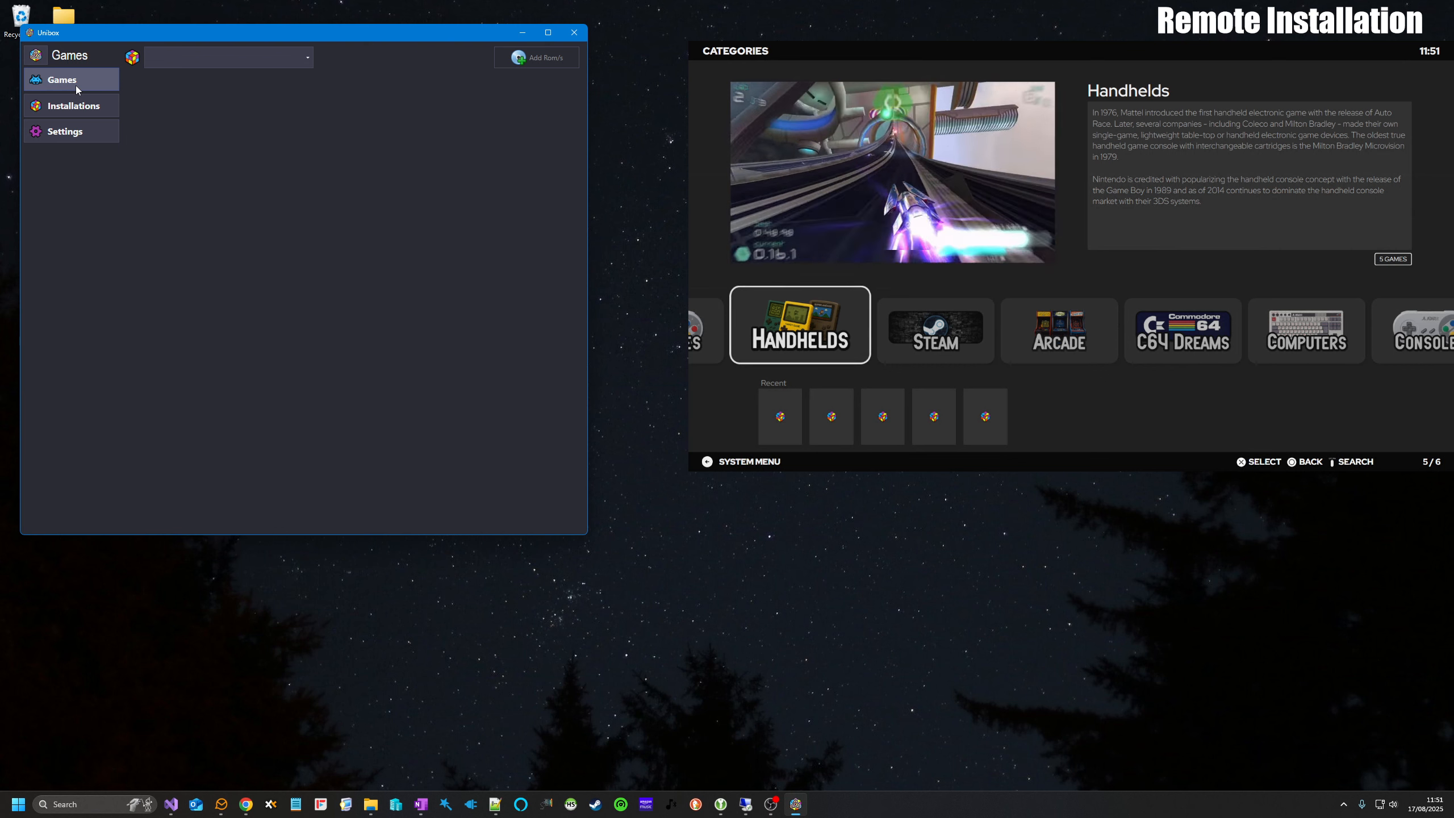
pyautogui.click(236, 61)
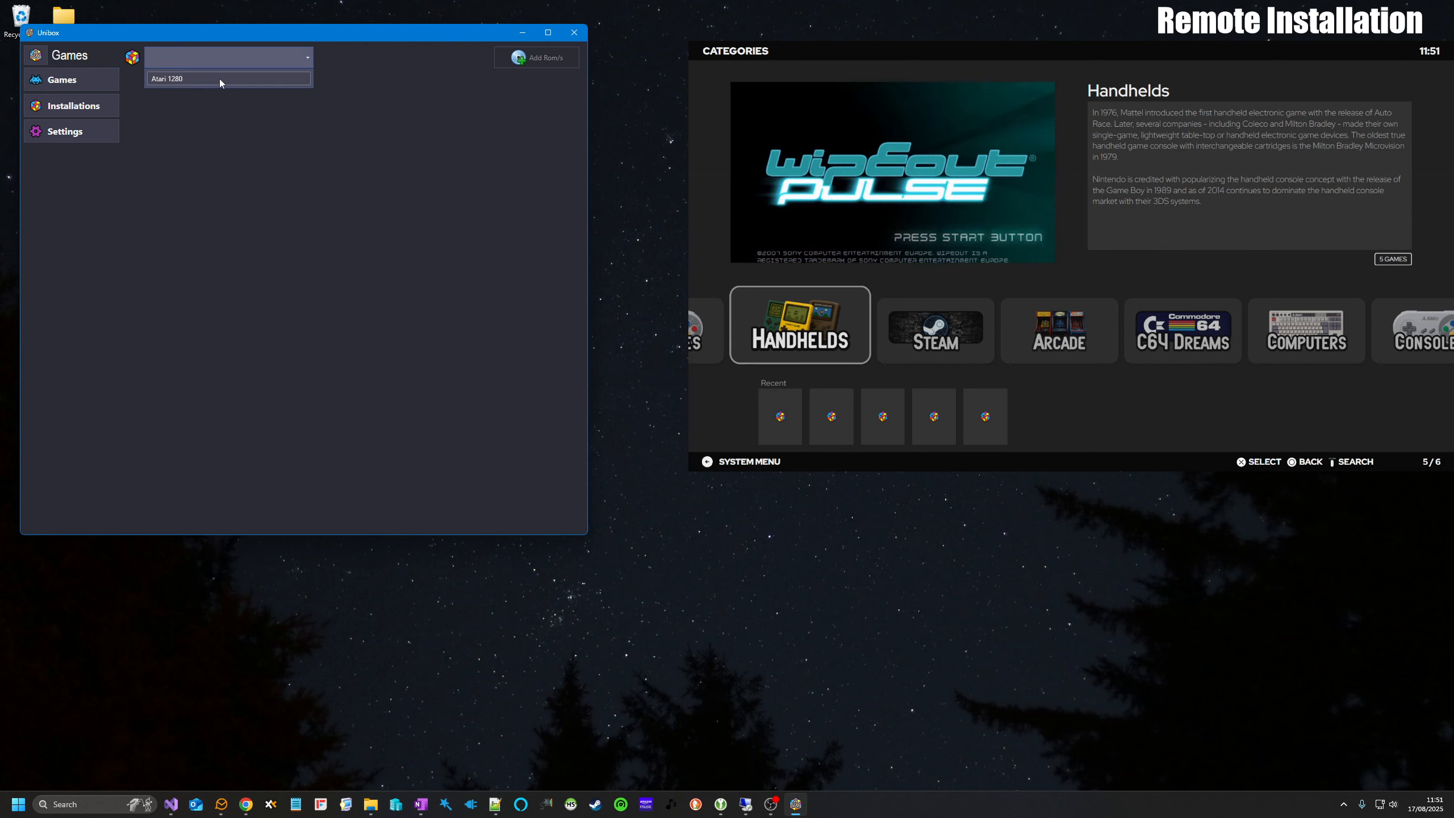
pyautogui.click(219, 78)
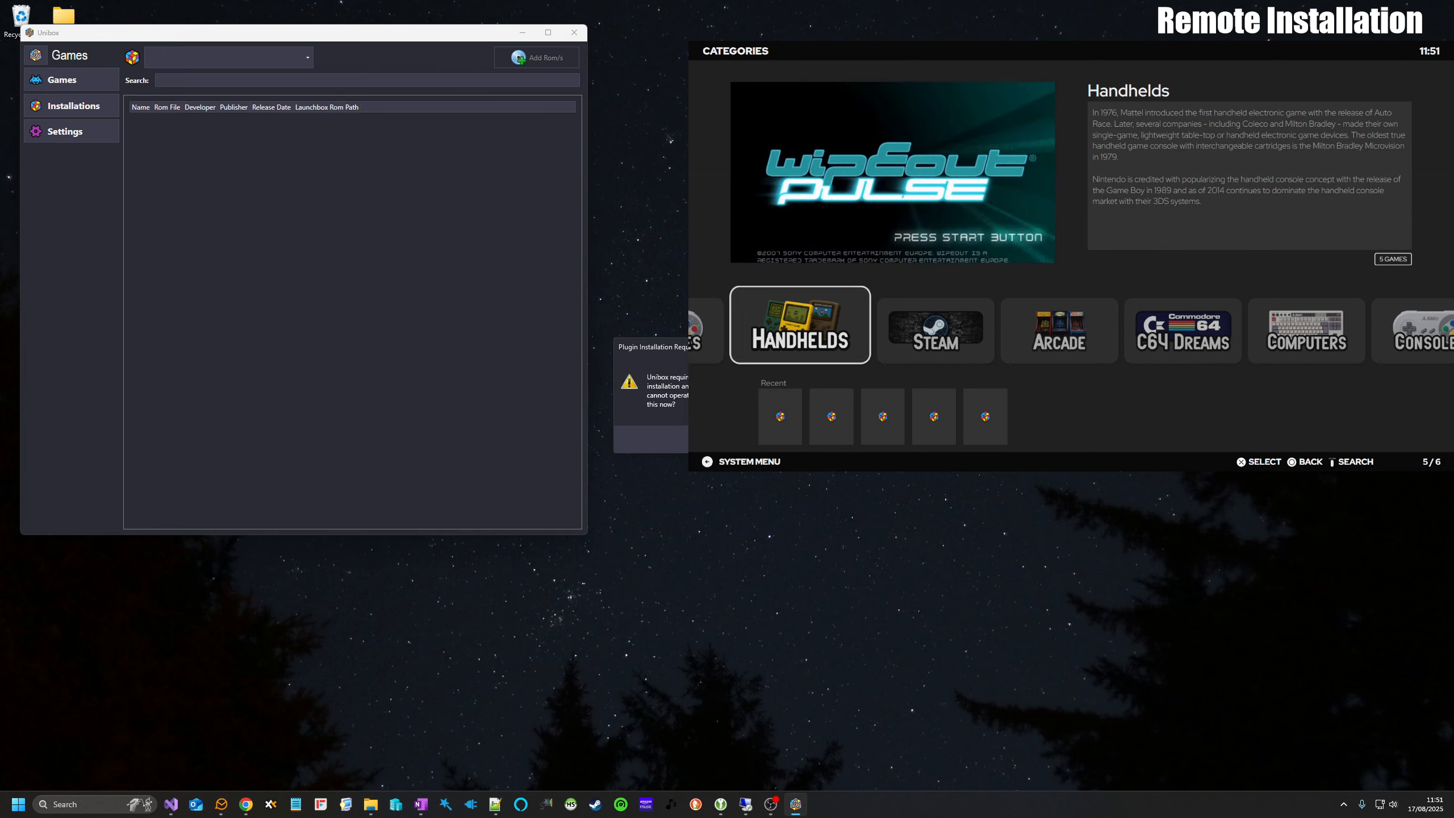
pyautogui.press('Return')
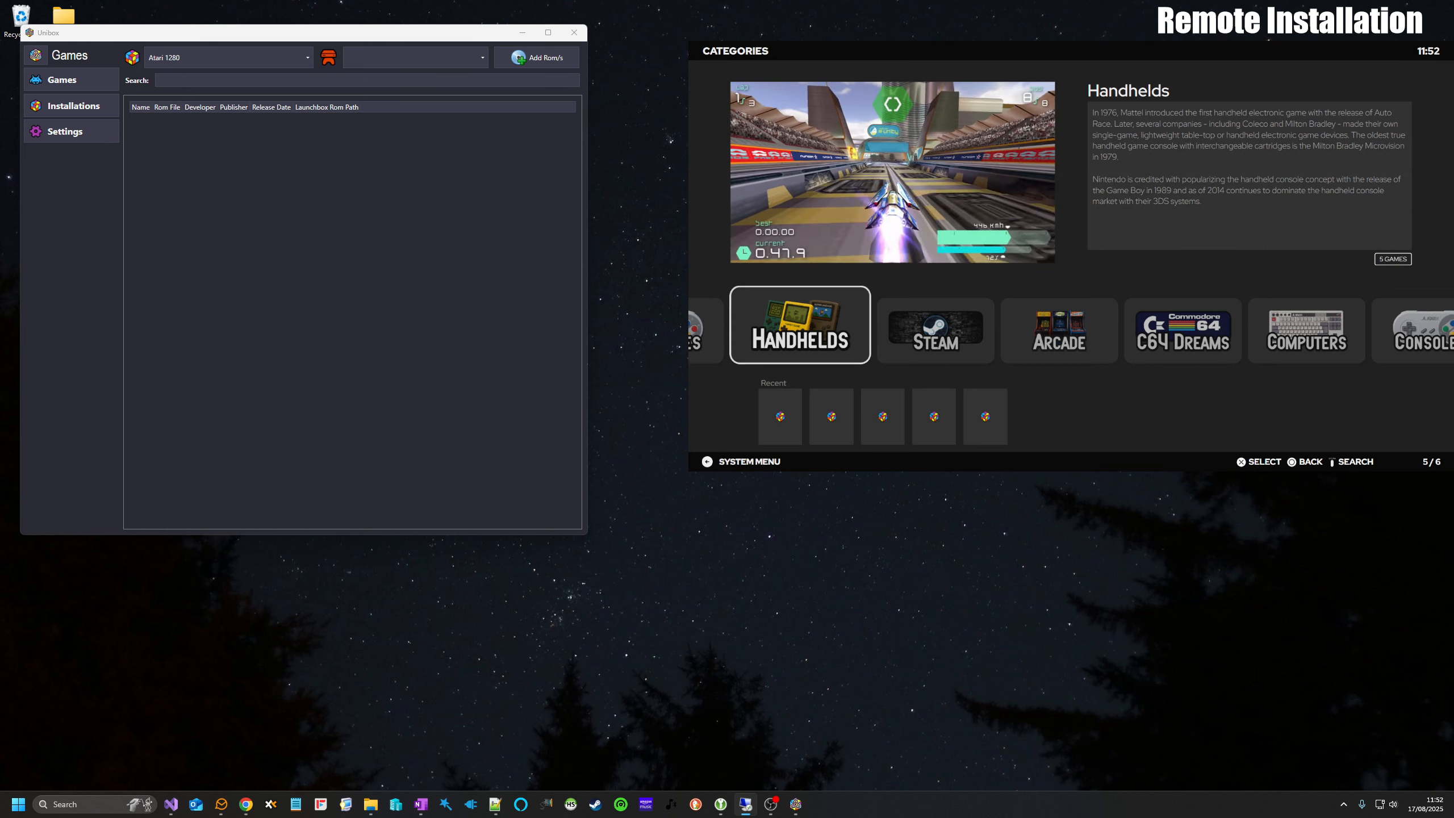
pyautogui.press('Escape')
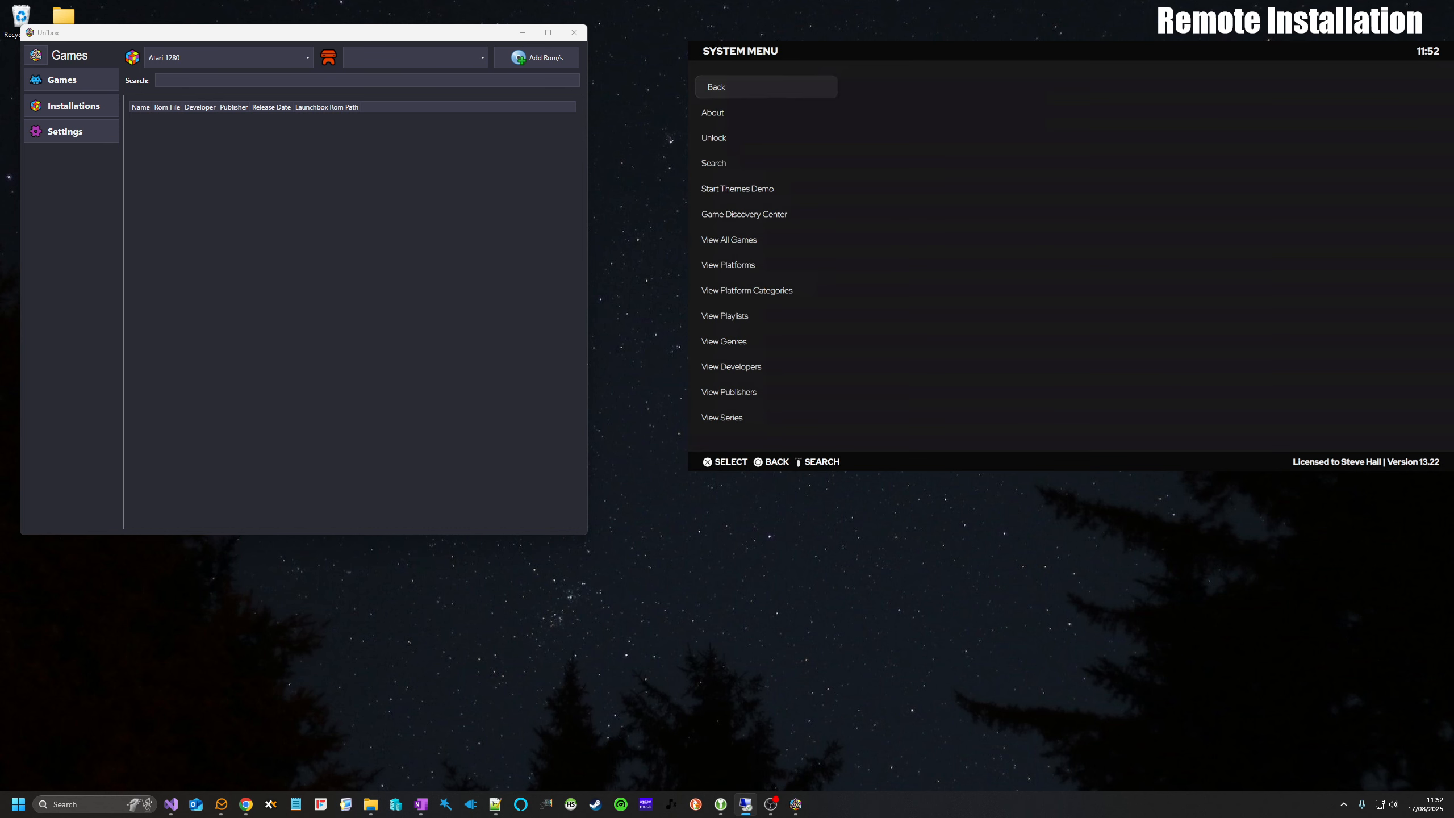
pyautogui.press('Up')
pyautogui.press('Down')
pyautogui.press('Down')
pyautogui.press('Down')
pyautogui.press('Return')
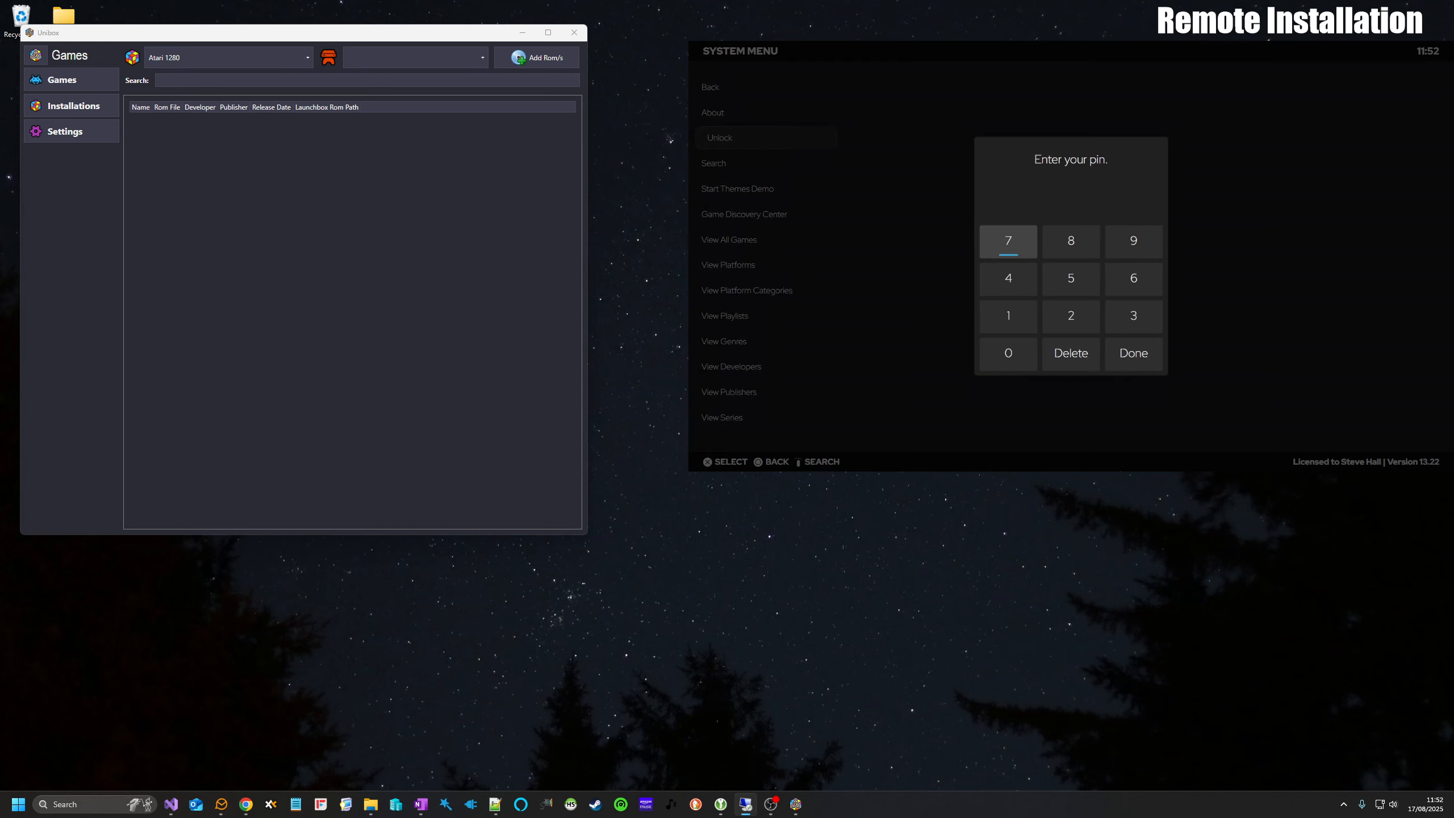
# - Close Big Box on the remote machine through the task switcher and minimize the Atari 1280 file window
pyautogui.hotkey('alt', 'Tab')
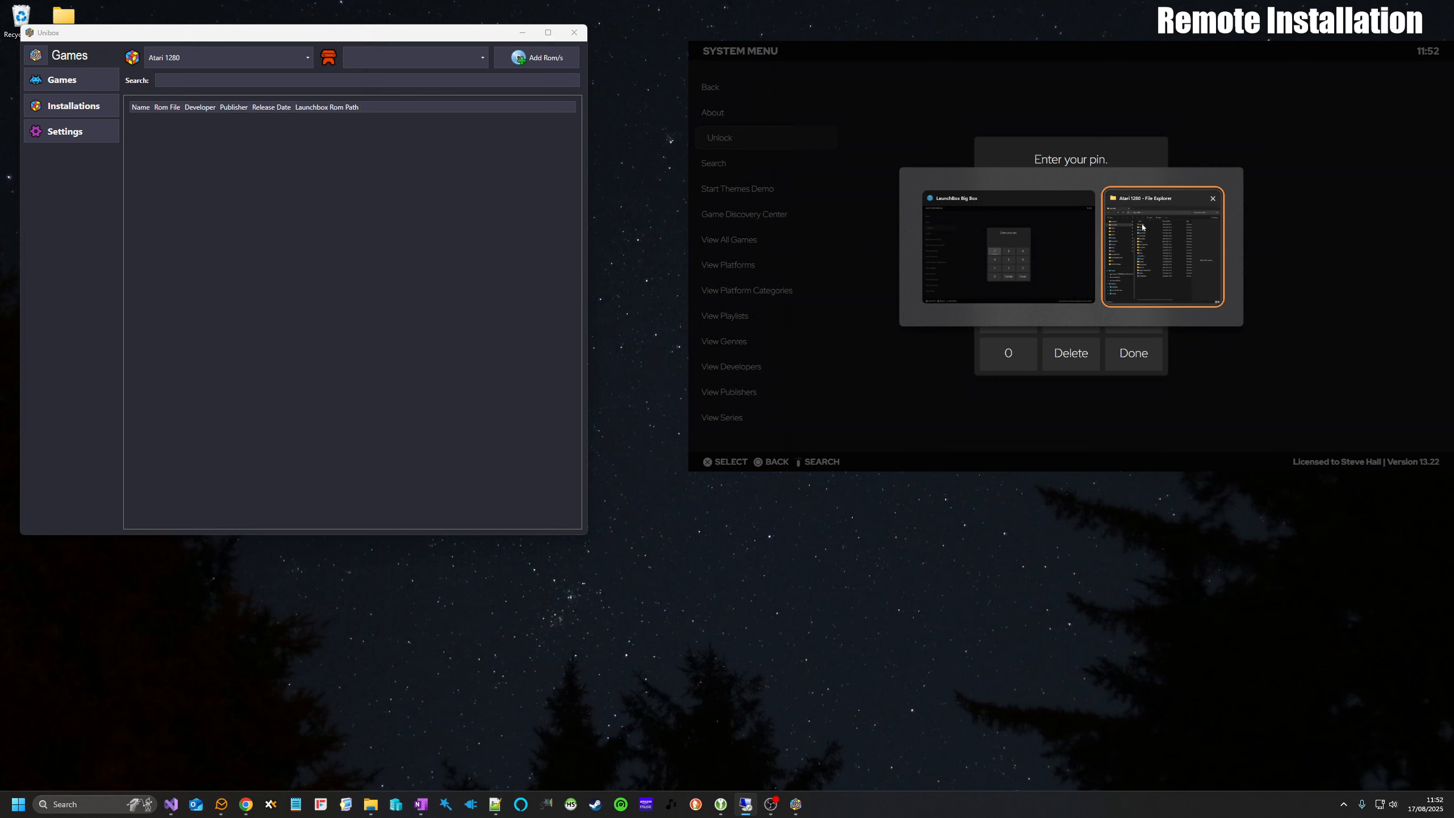
pyautogui.click(1086, 195)
pyautogui.click(1090, 201)
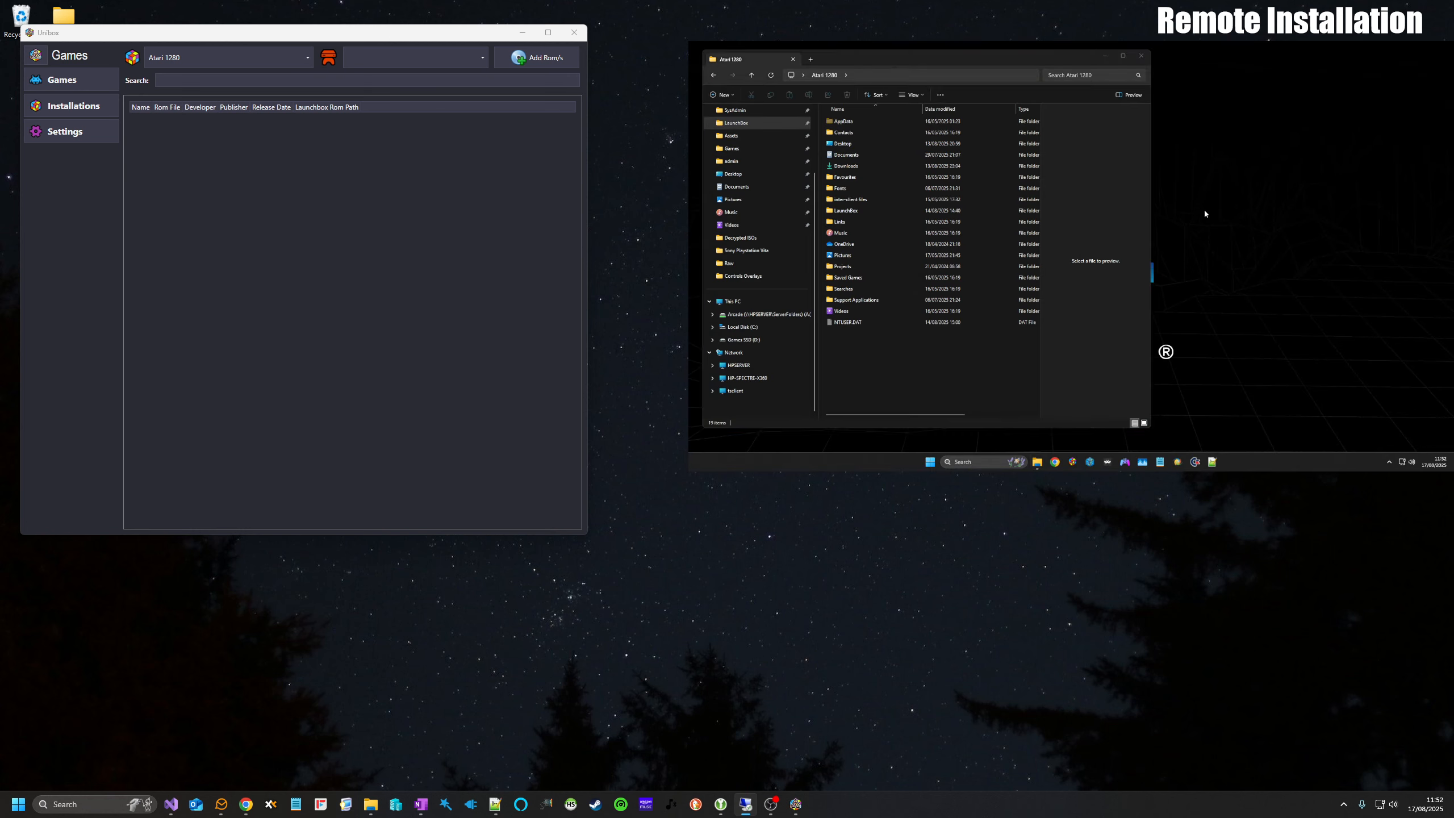
pyautogui.click(1106, 57)
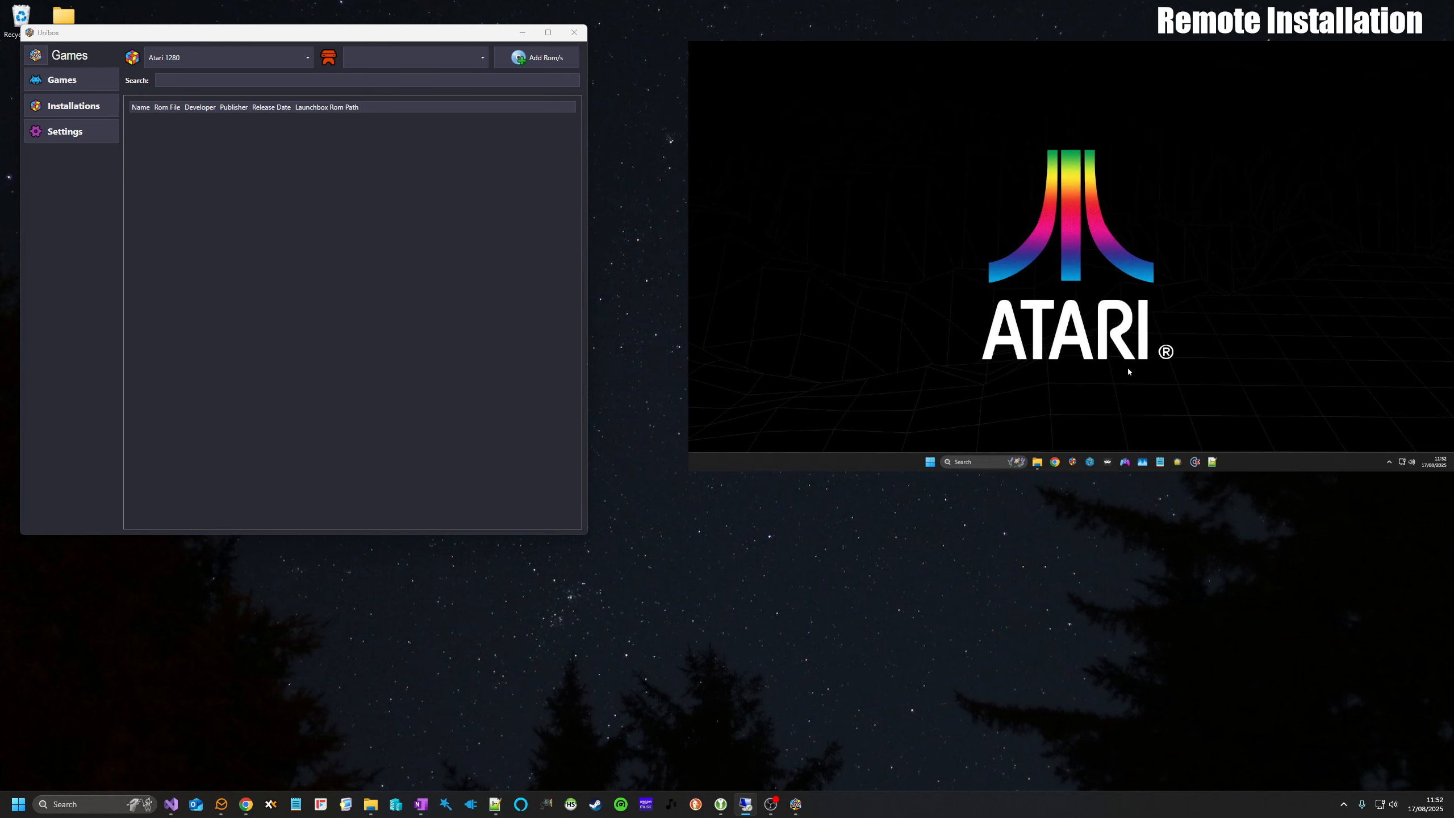
# - Relaunch Big Box on the remote machine and allow it through the firewall on private networks
pyautogui.click(1091, 464)
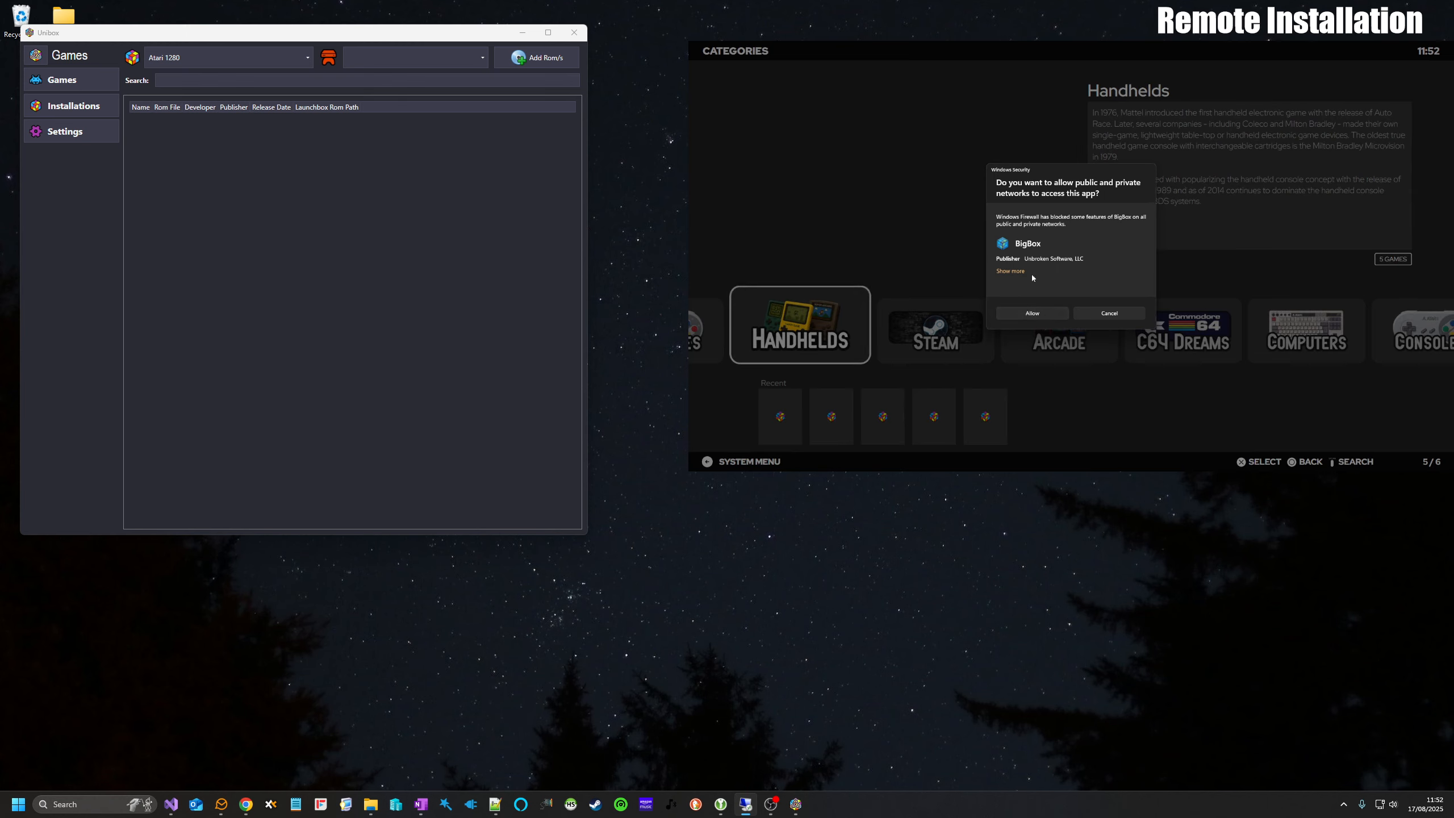
pyautogui.click(1011, 271)
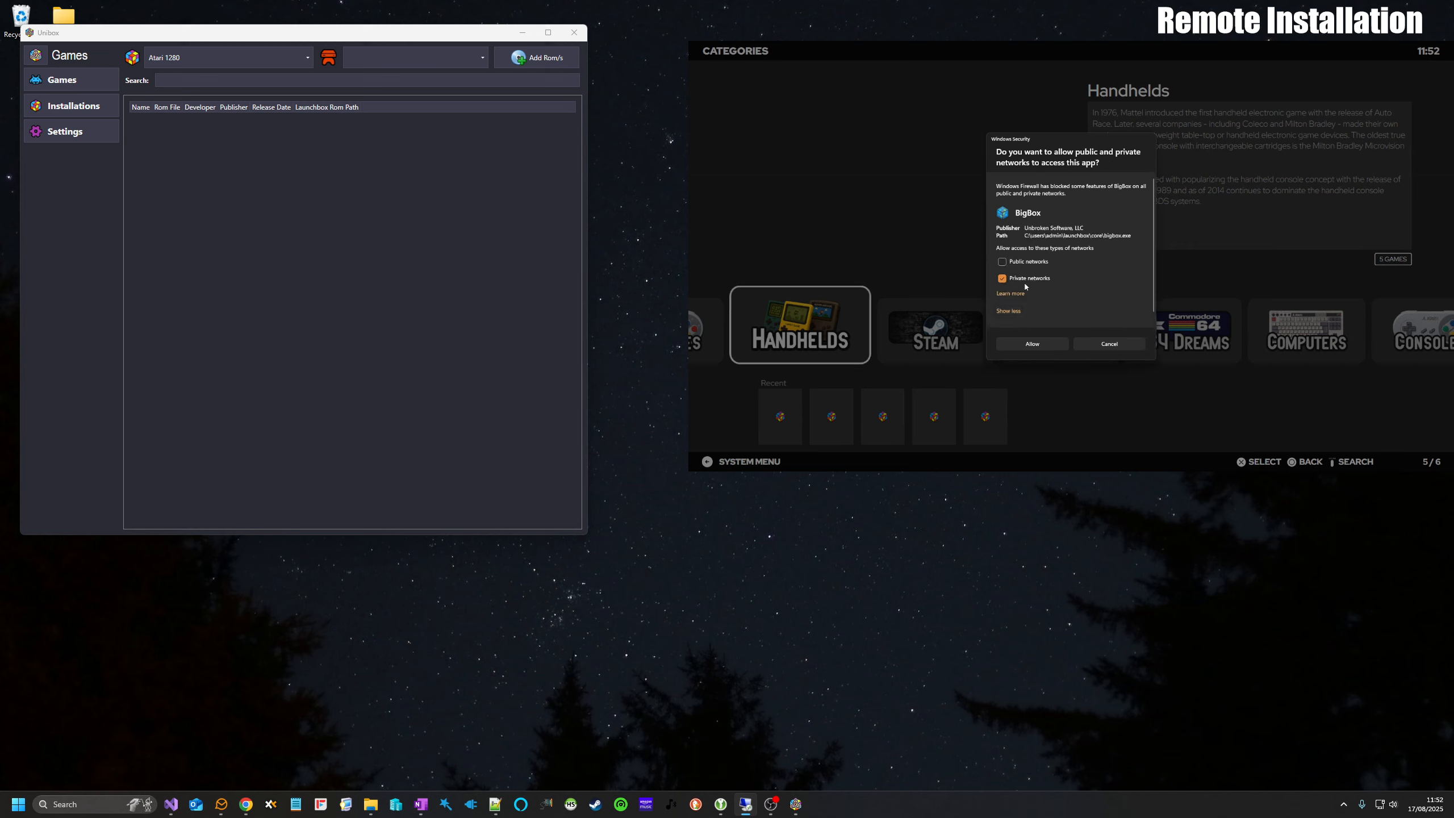
pyautogui.click(1033, 344)
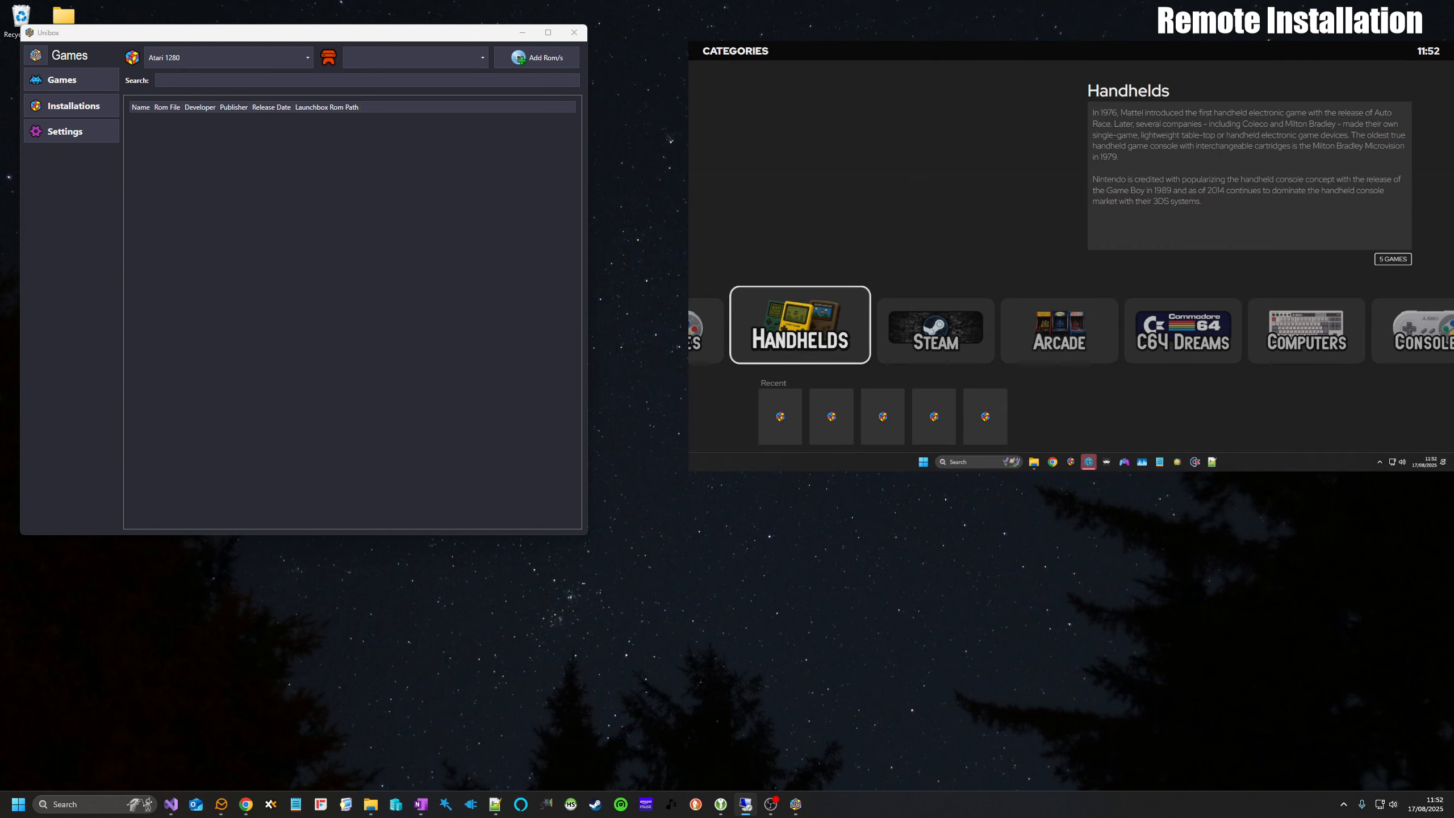
# - In Unibox, choose the Sony PSP platform of the Atari 1280 installation to list its games
pyautogui.click(304, 184)
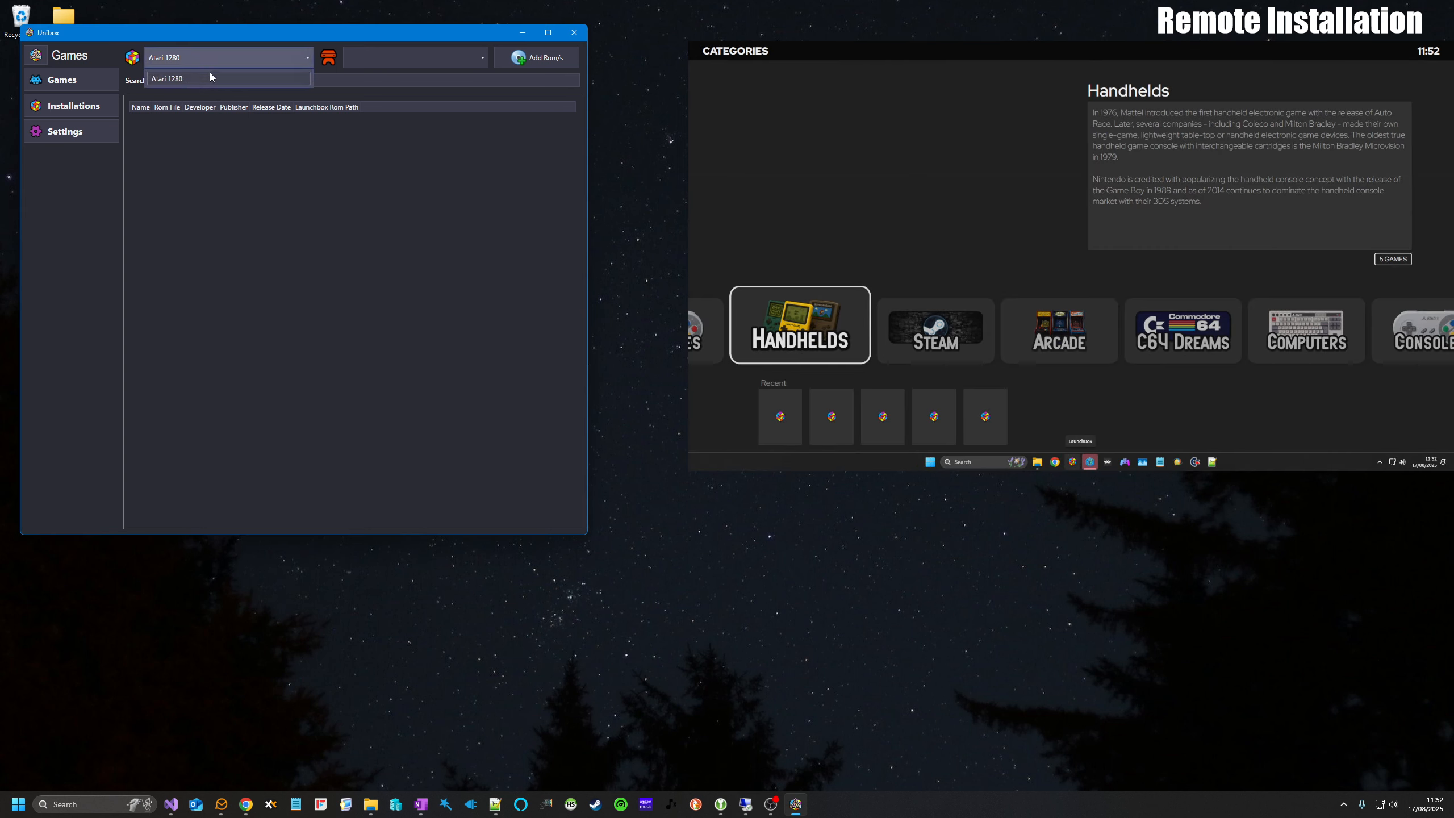
pyautogui.click(360, 63)
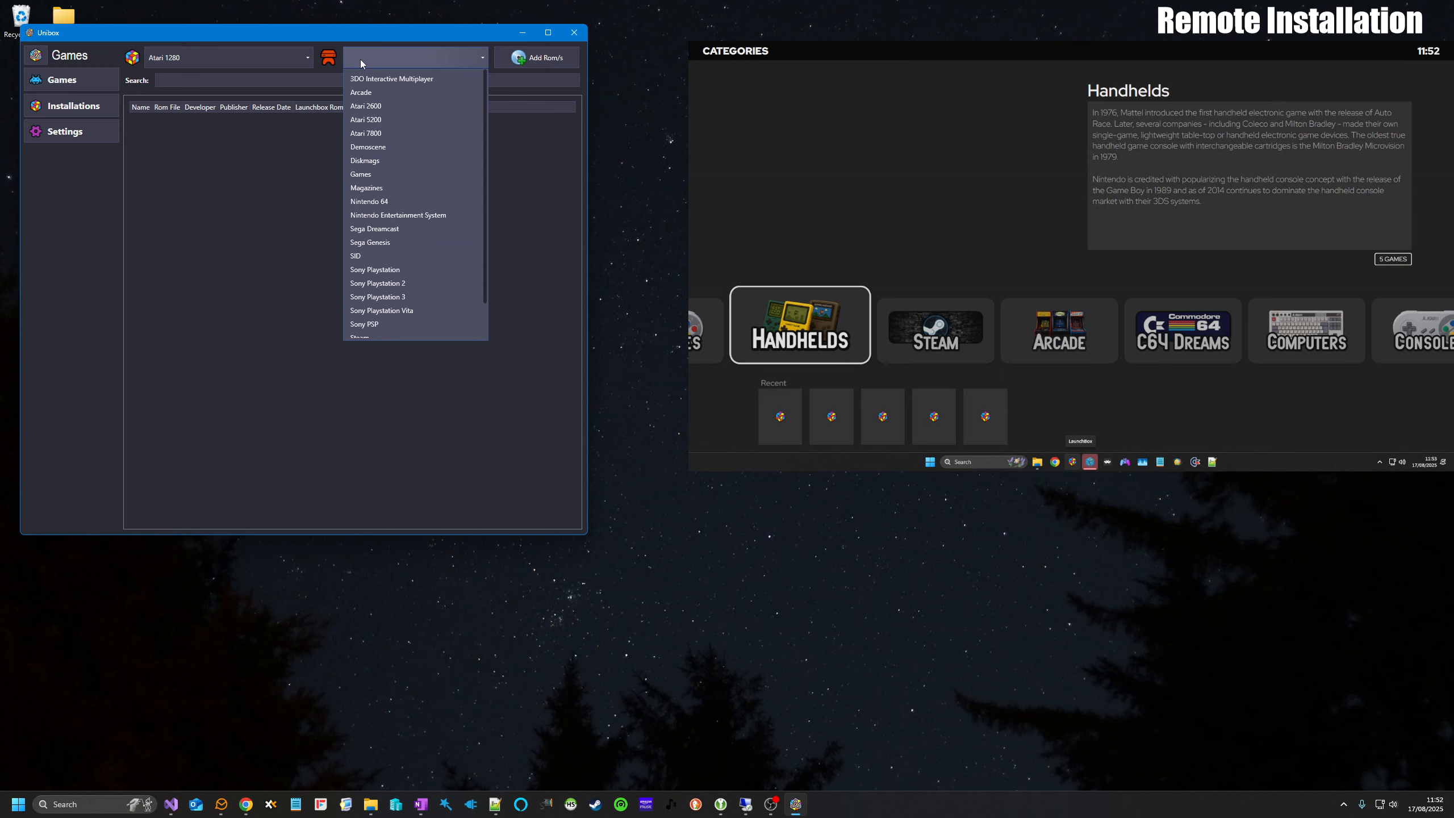
pyautogui.click(374, 325)
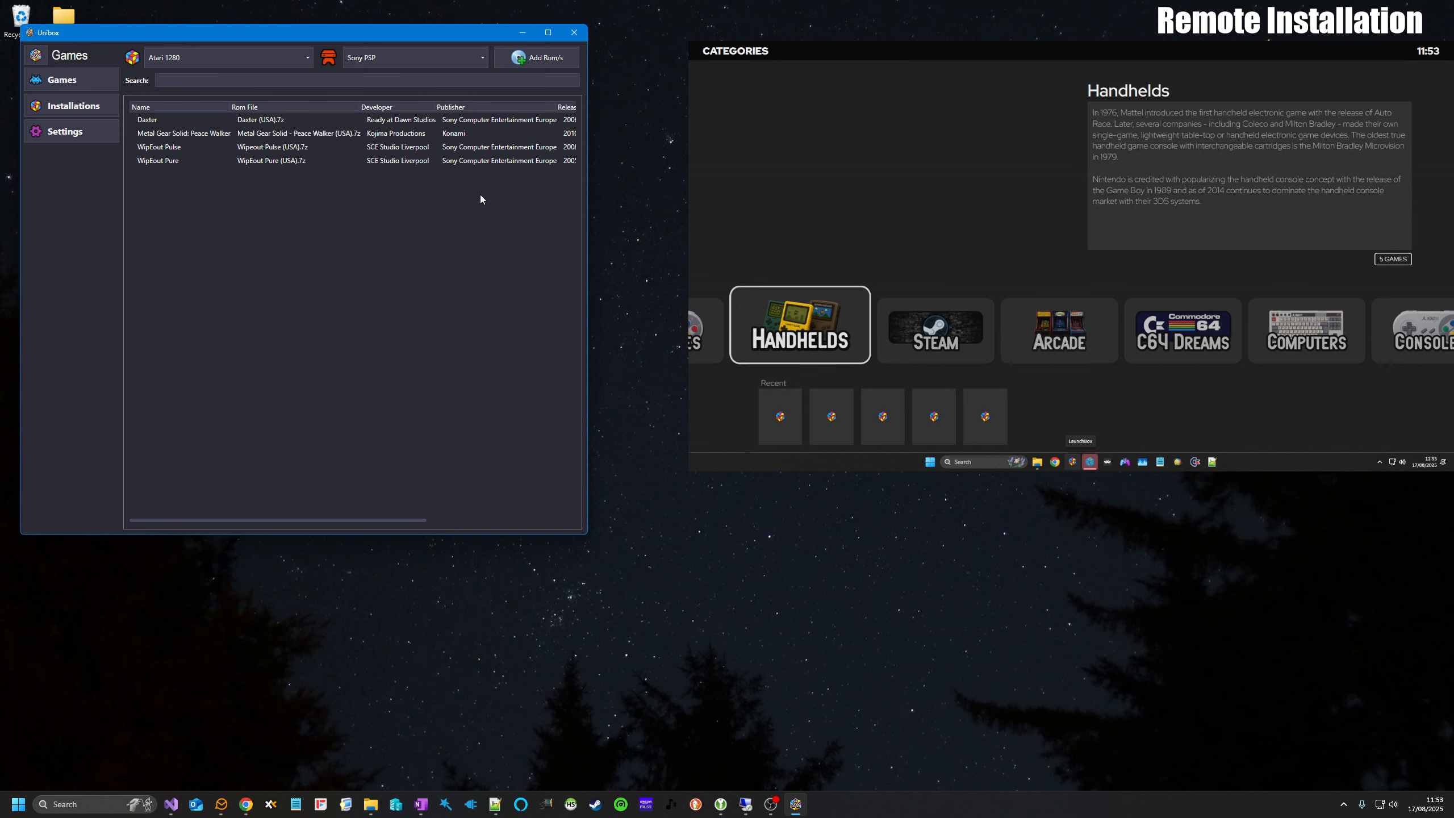
pyautogui.click(530, 60)
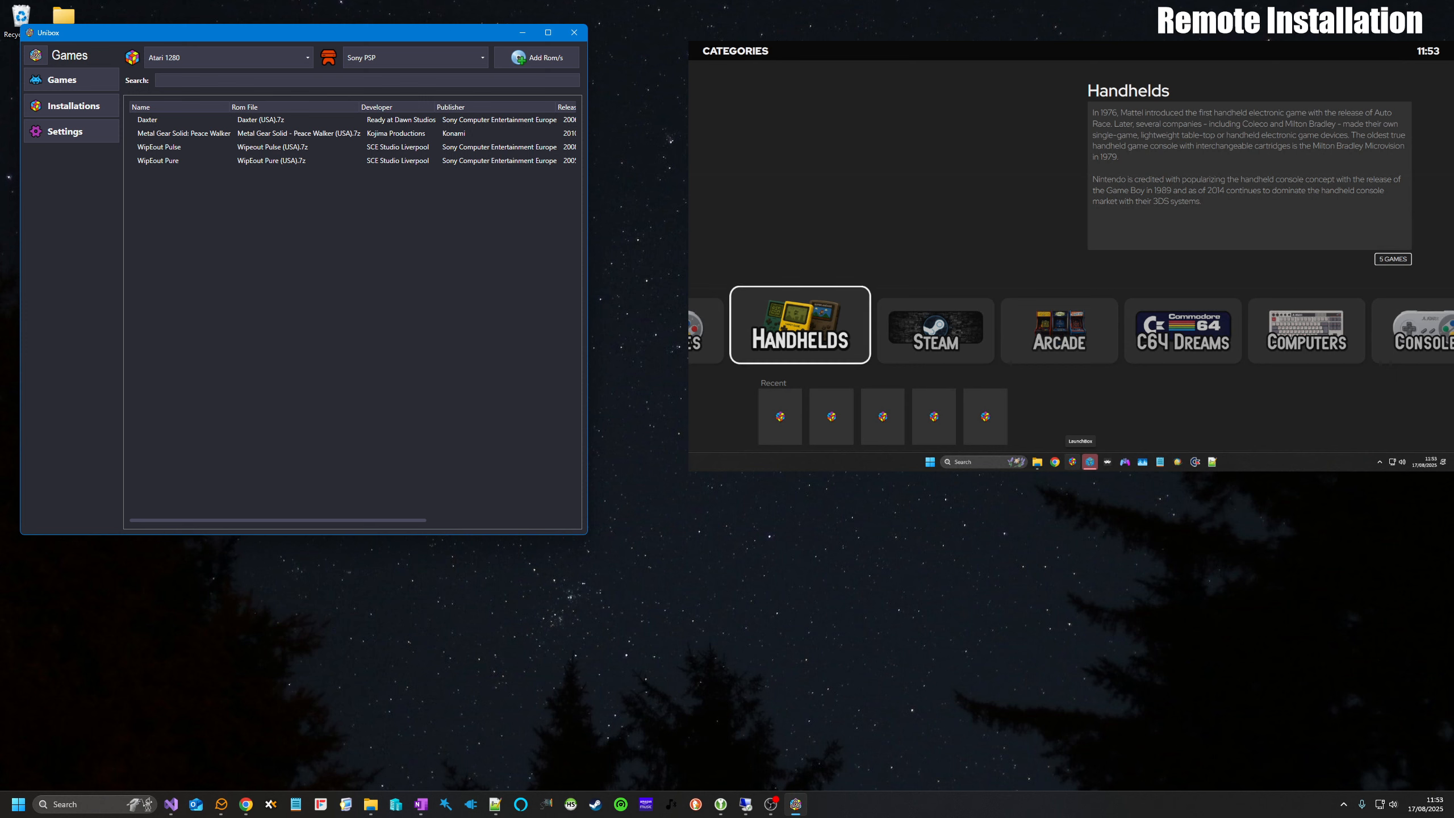
pyautogui.press('Right')
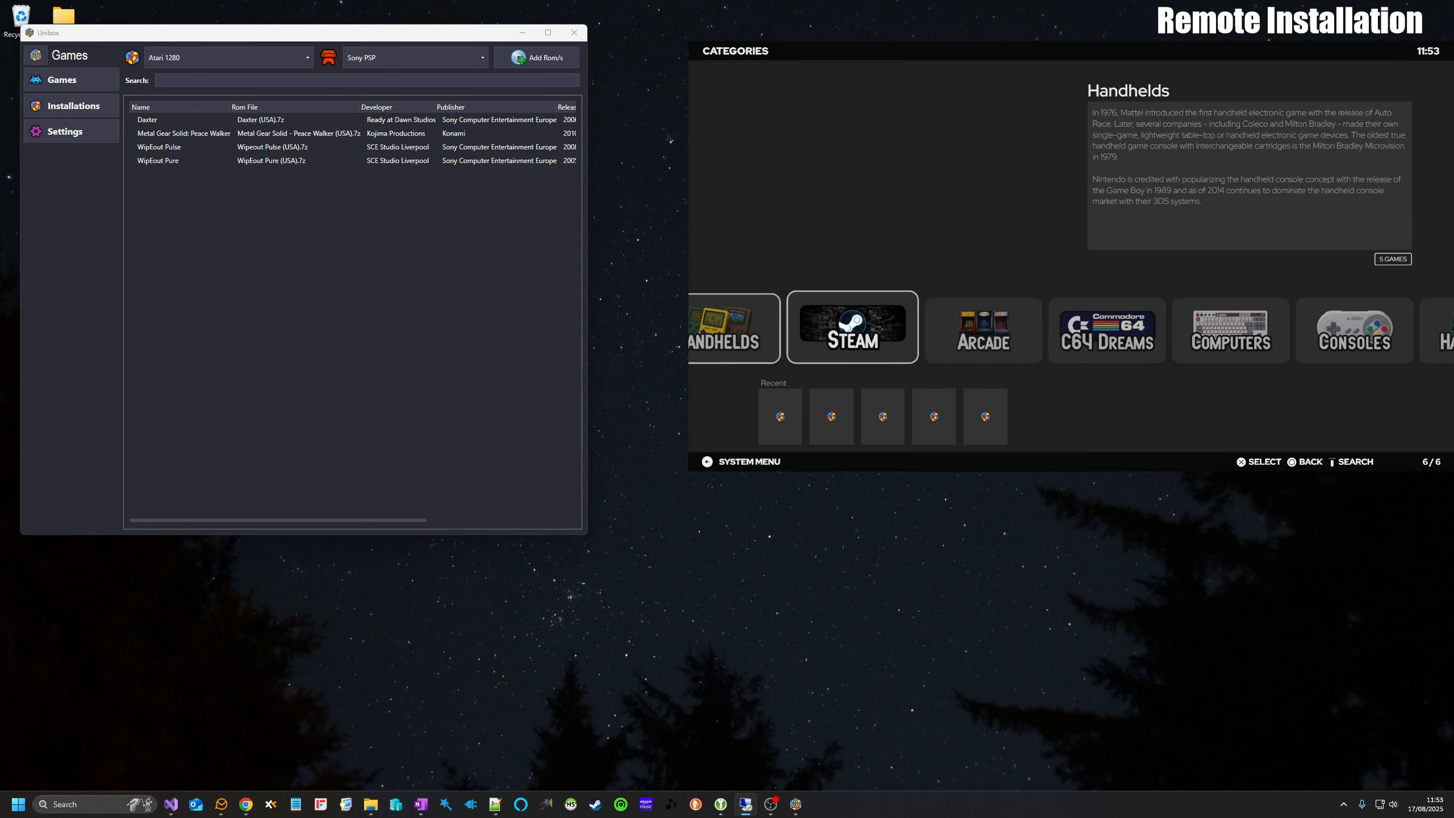
pyautogui.press('Left')
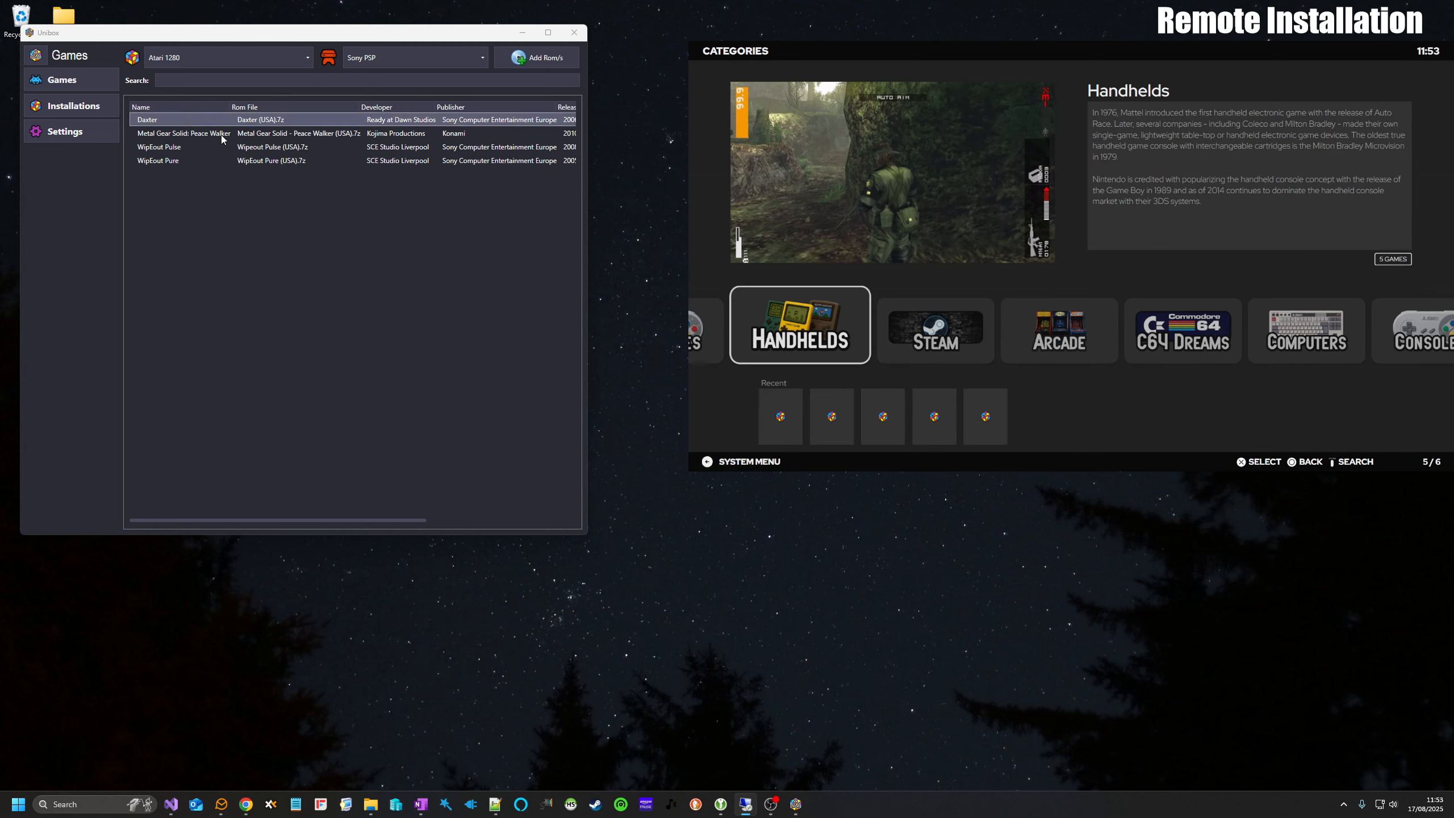
# - Start adding roms to the Sony PSP platform and browse to the Desktop folder Unibox Demo > roms > psp
pyautogui.click(452, 187)
pyautogui.click(534, 63)
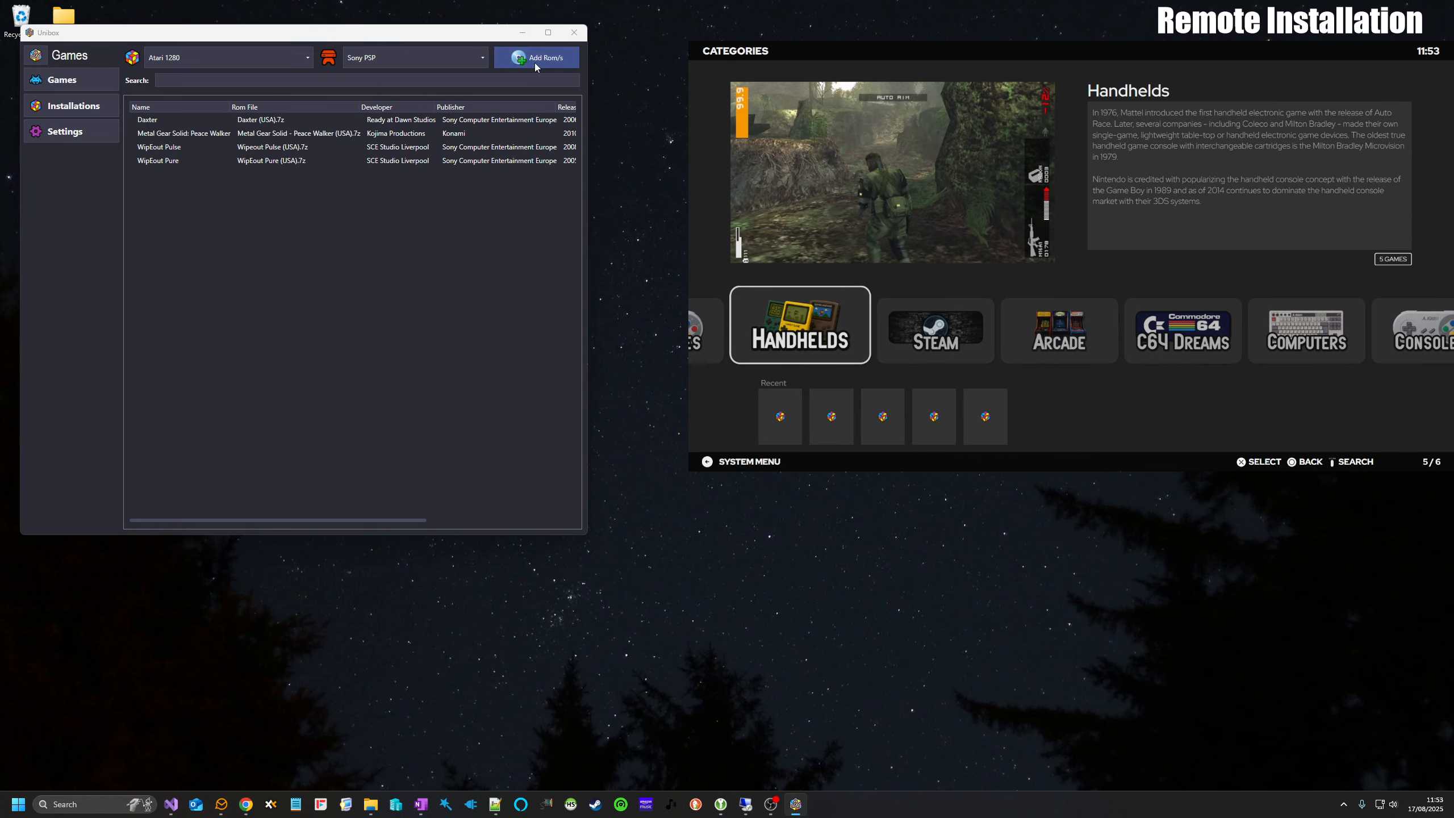
pyautogui.moveTo(375, 52); pyautogui.dragTo(652, 79)
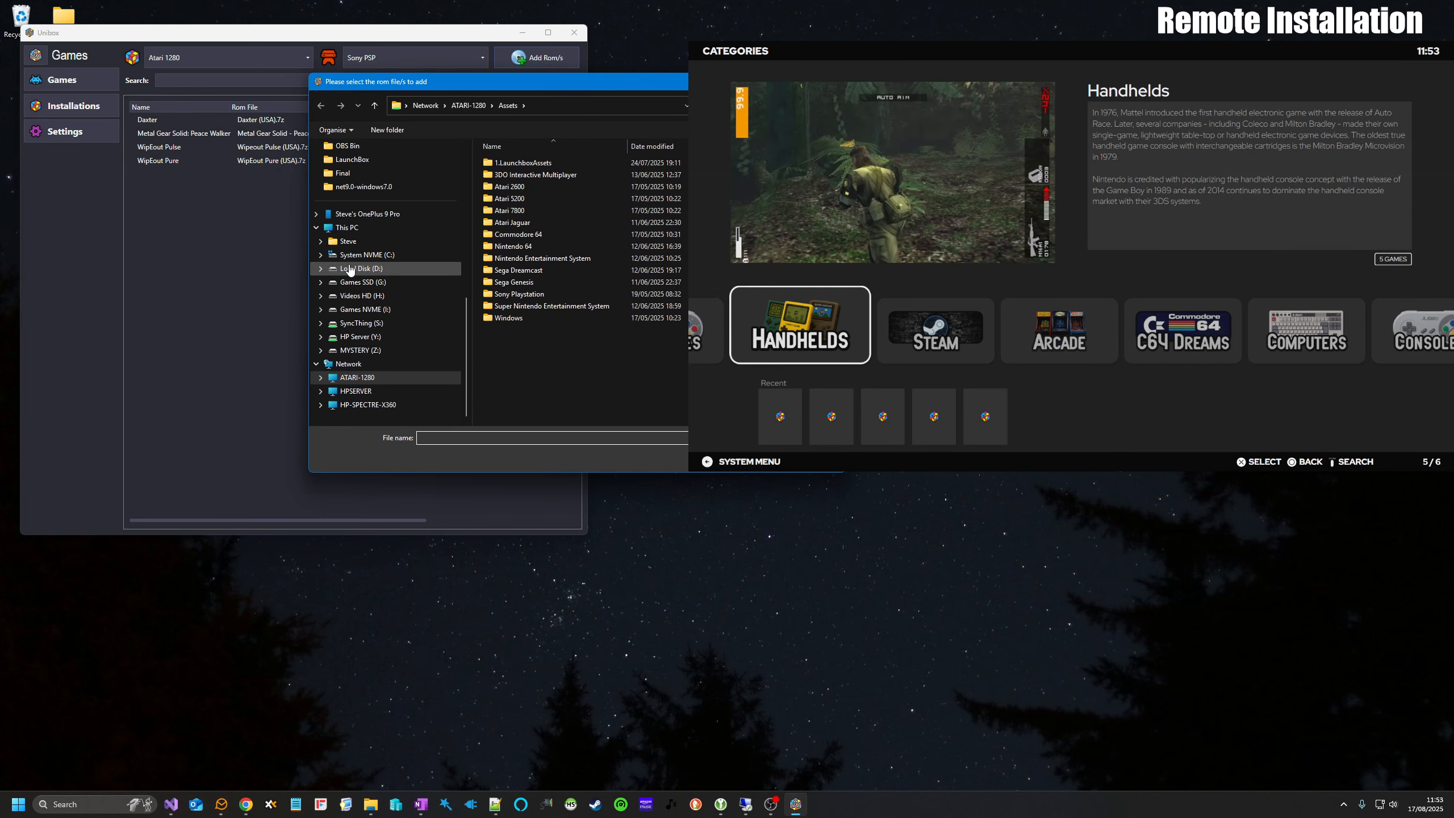
pyautogui.scroll(6, 387, 277)
pyautogui.scroll(3, 387, 274)
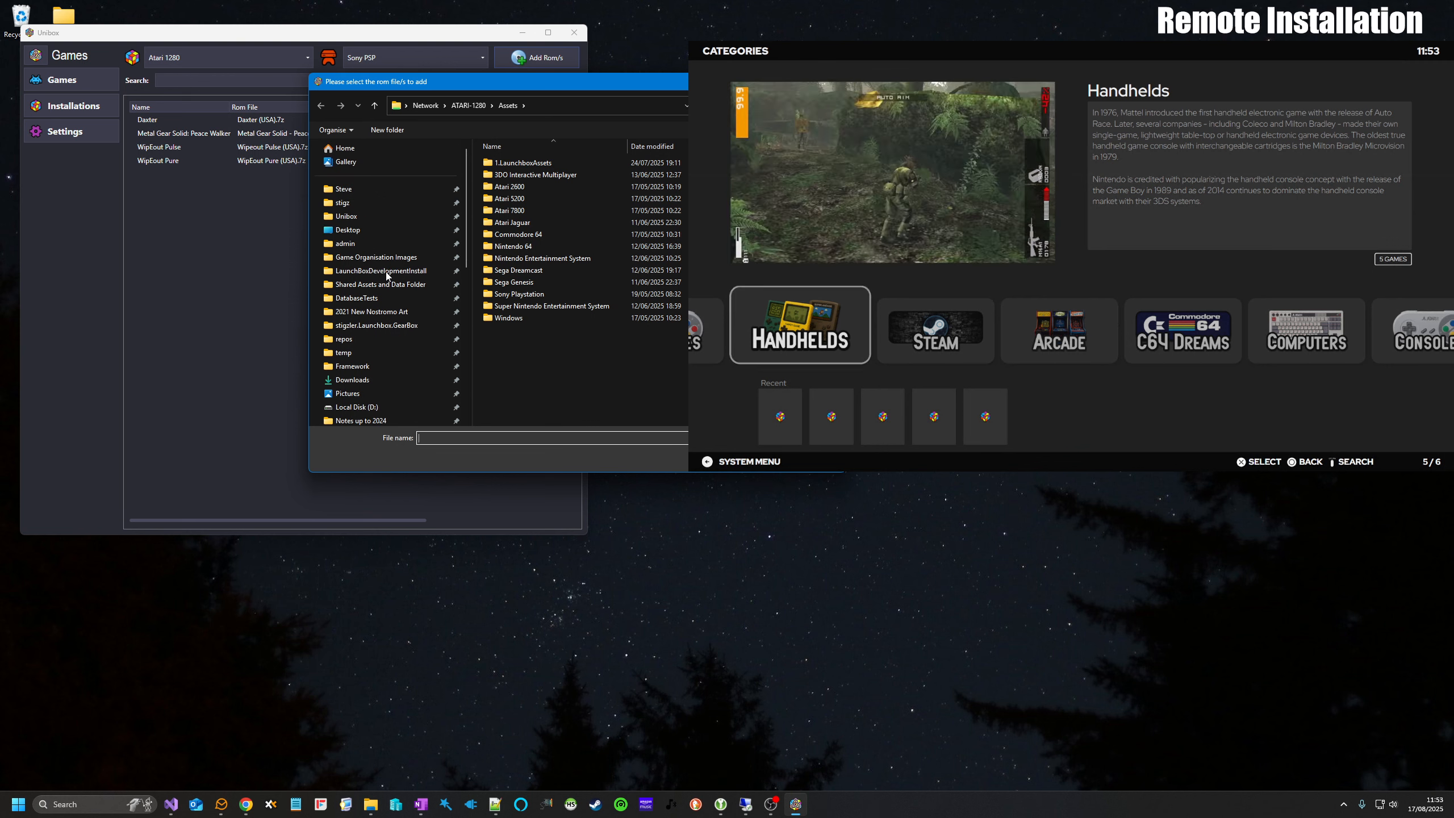
pyautogui.click(407, 229)
pyautogui.doubleClick(516, 163)
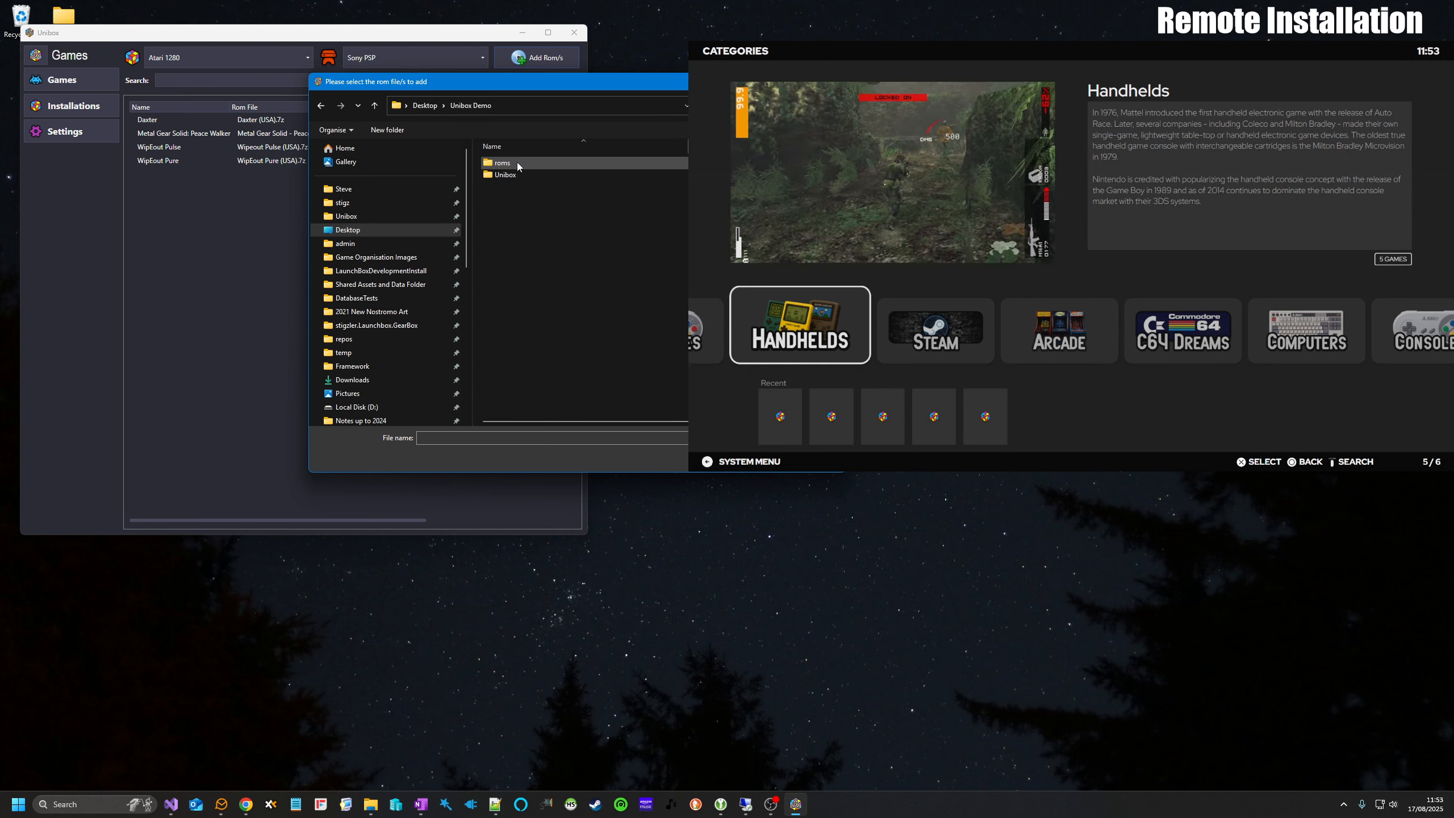
pyautogui.doubleClick(516, 162)
pyautogui.doubleClick(502, 163)
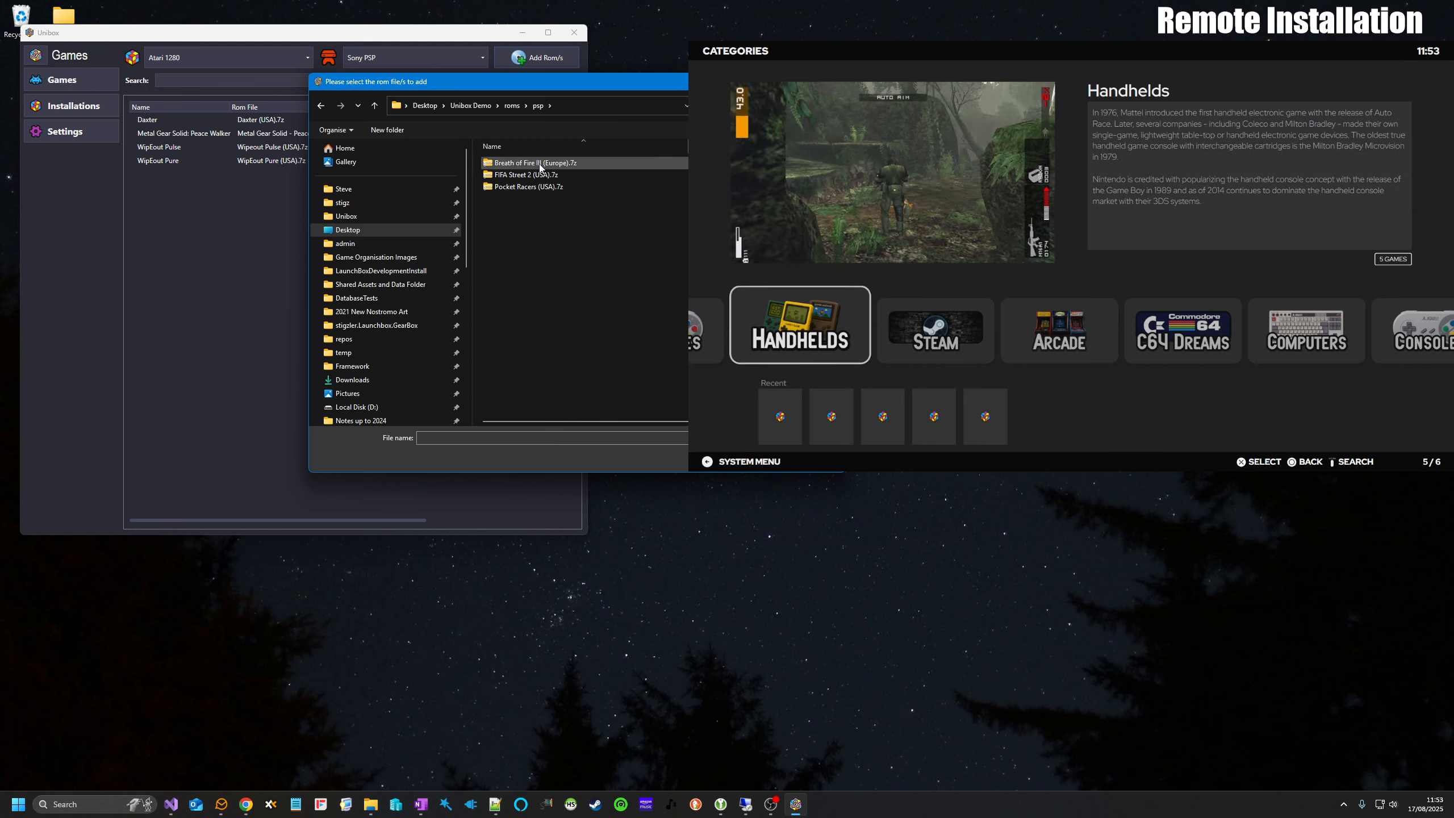
# - Choose the rom file Breath of Fire III (Europe).7z and add it to the remote Sony PSP platform
pyautogui.click(539, 163)
pyautogui.keyDown('shift'); pyautogui.click(532, 187); pyautogui.keyUp('shift')
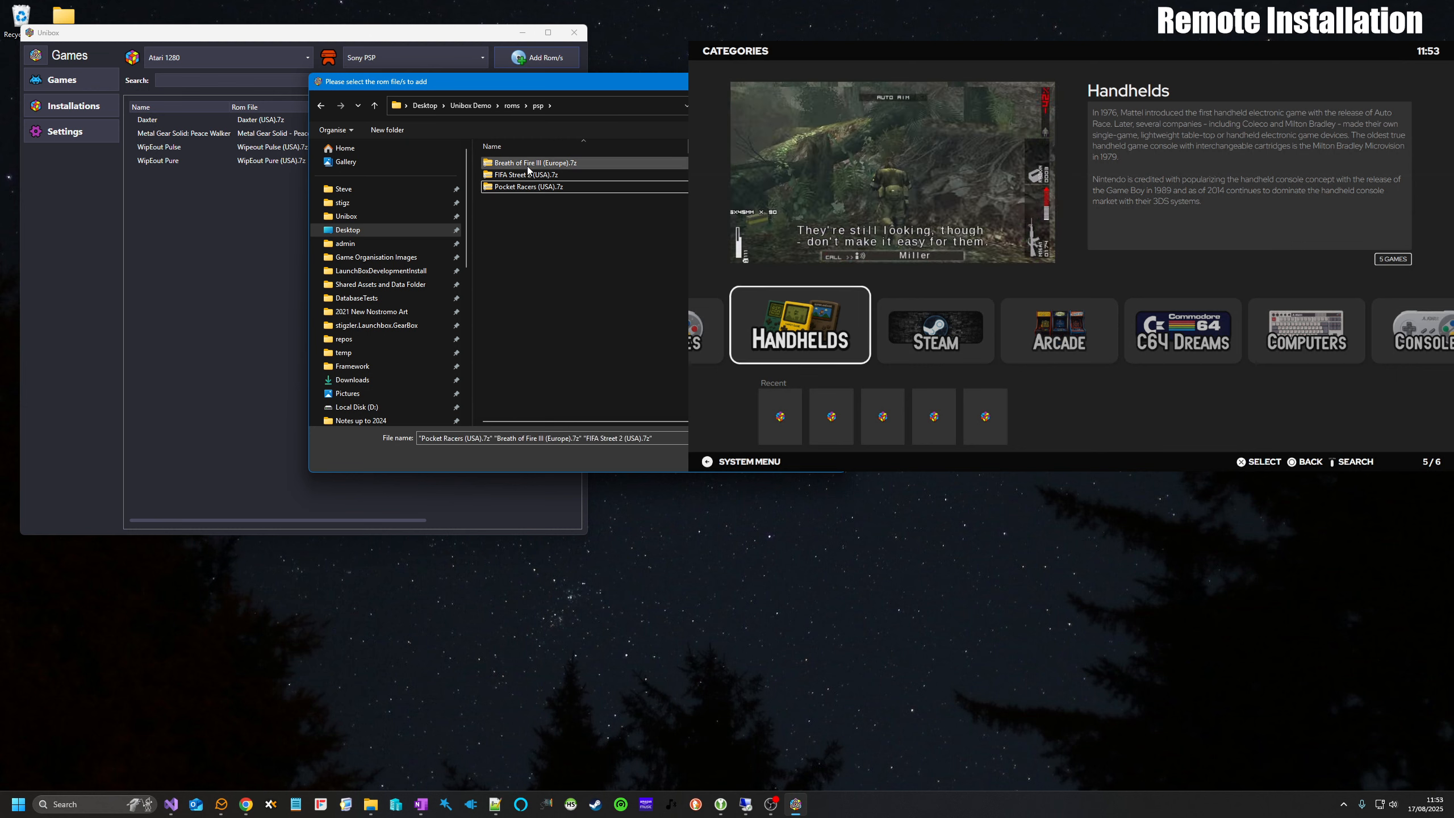
pyautogui.press('Return')
# - Examine the full import details for Breath of Fire III in an enlarged results window, and close the results
pyautogui.moveTo(349, 251); pyautogui.dragTo(393, 218)
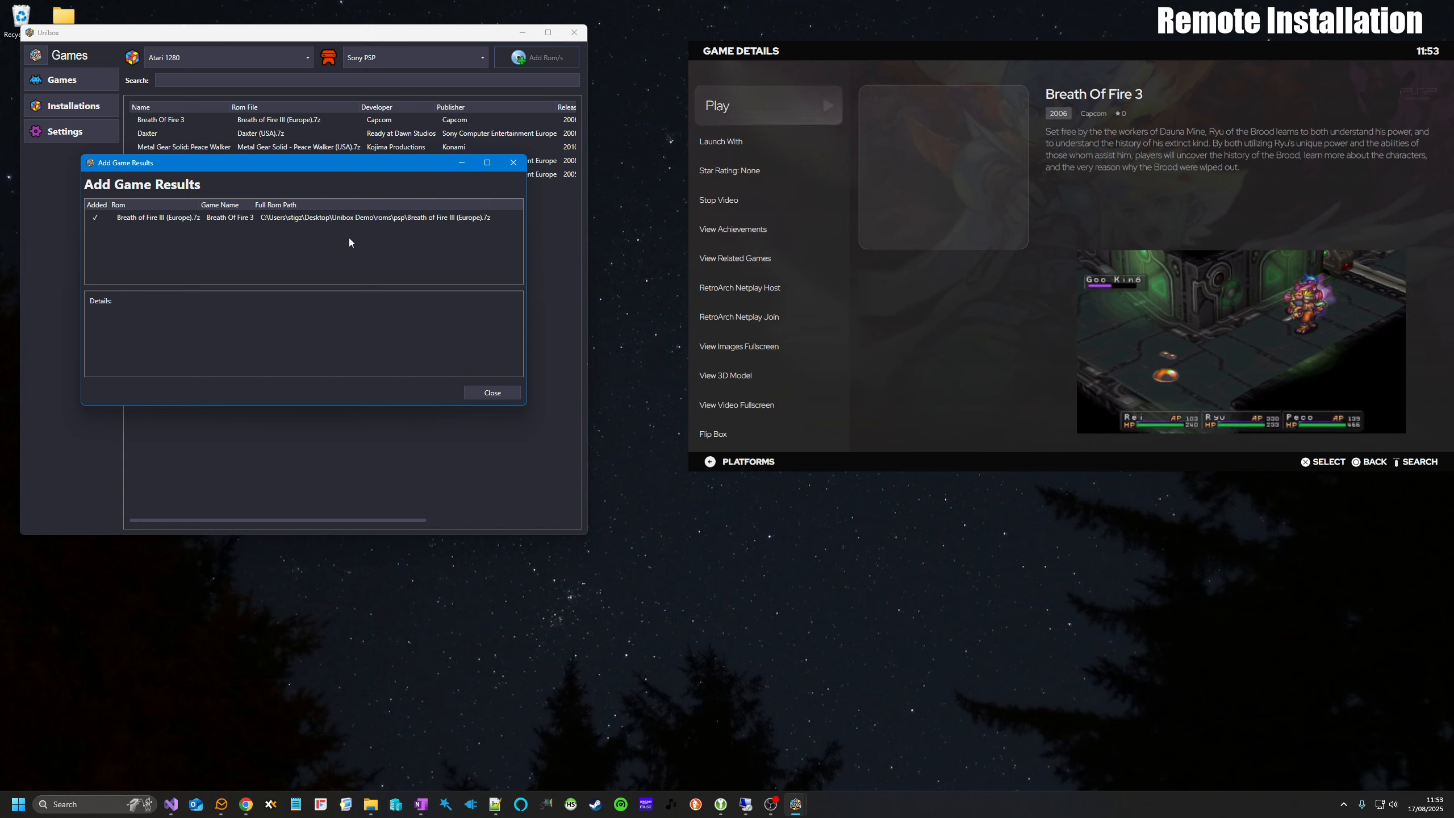
pyautogui.click(357, 219)
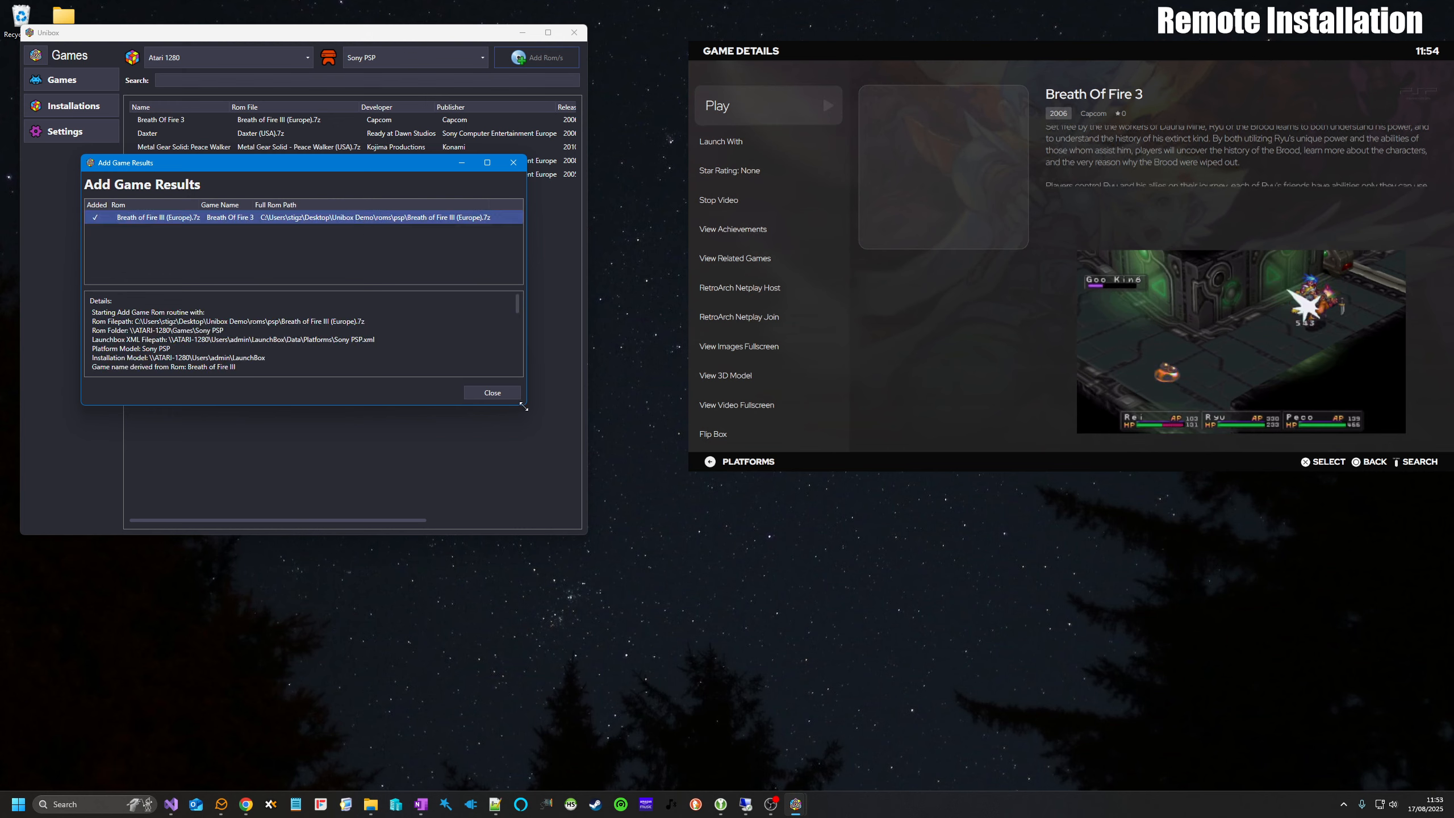
pyautogui.moveTo(525, 404); pyautogui.dragTo(610, 534)
pyautogui.moveTo(602, 389); pyautogui.dragTo(607, 477)
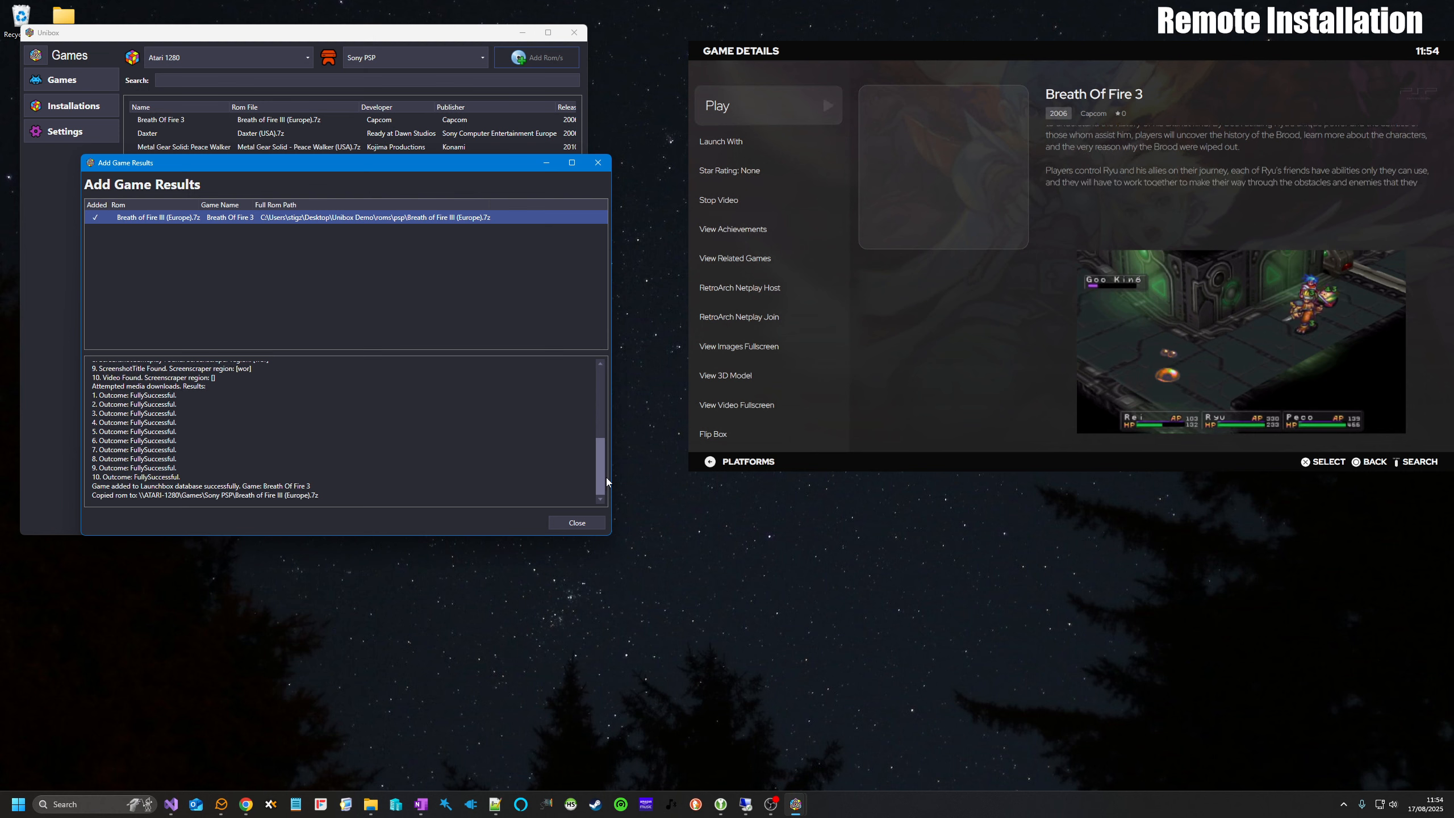
pyautogui.moveTo(607, 477)
pyautogui.mouseDown()
pyautogui.moveTo(604, 380)
pyautogui.moveTo(602, 466)
pyautogui.mouseUp()
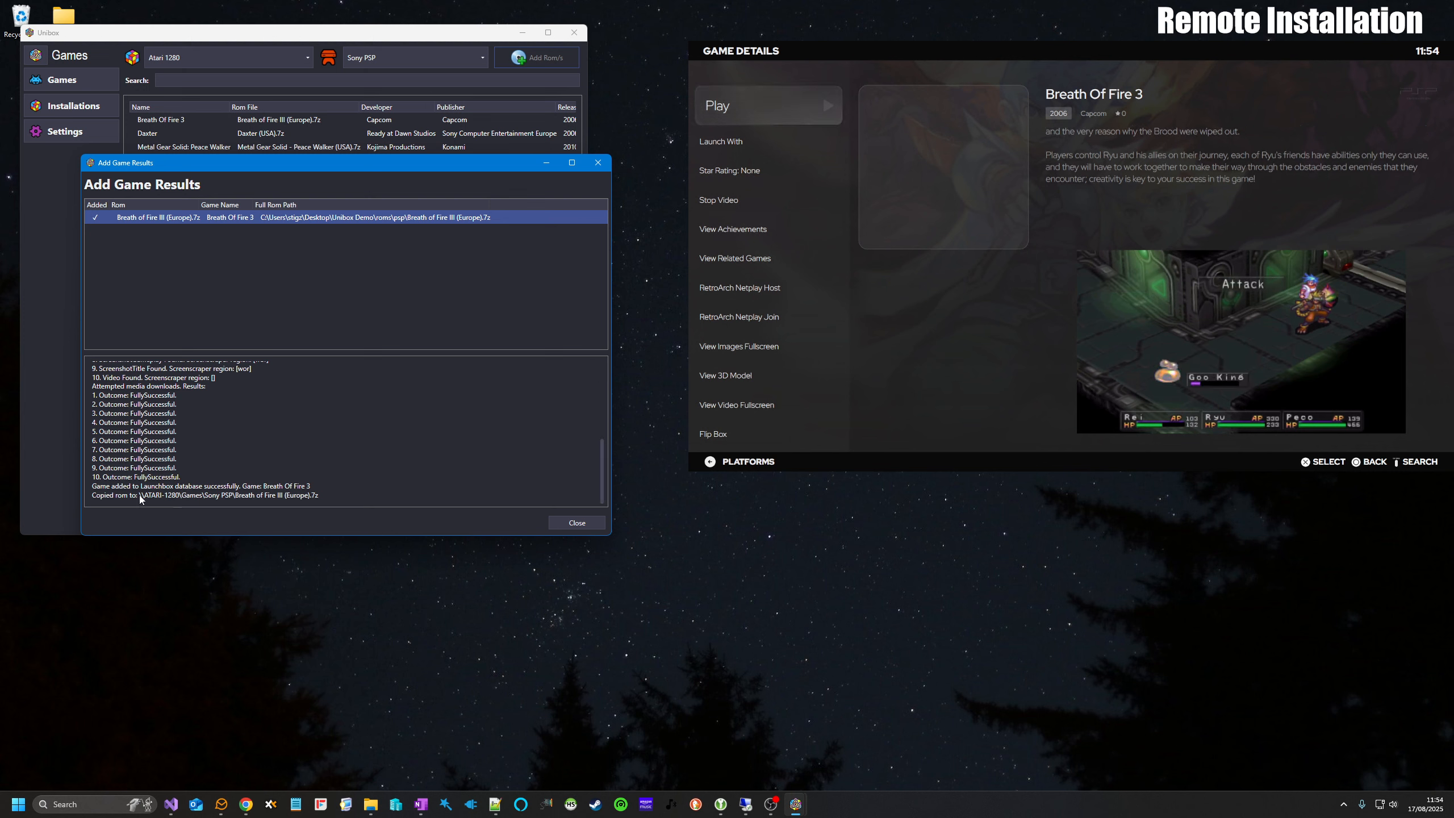
pyautogui.click(561, 523)
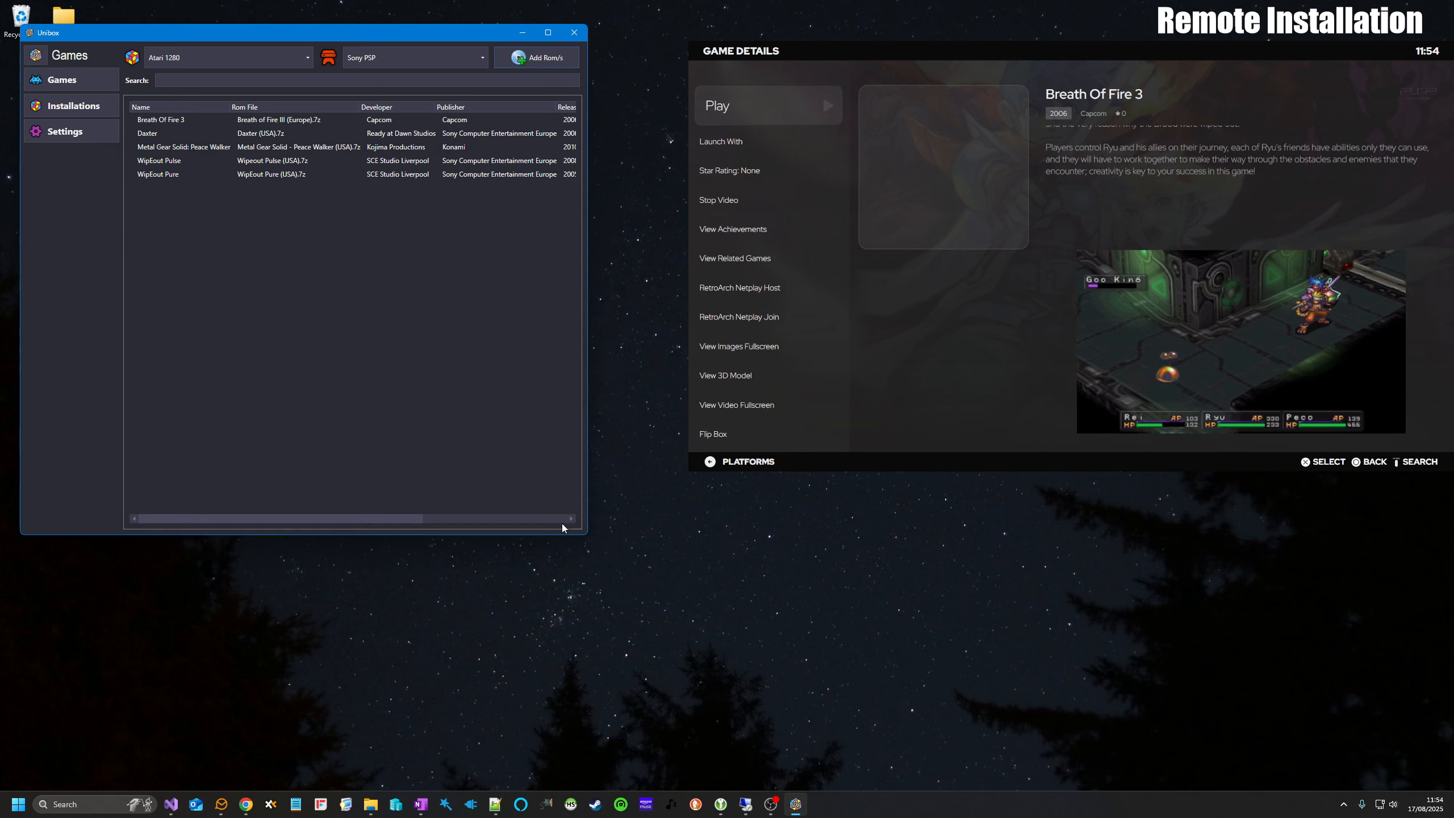